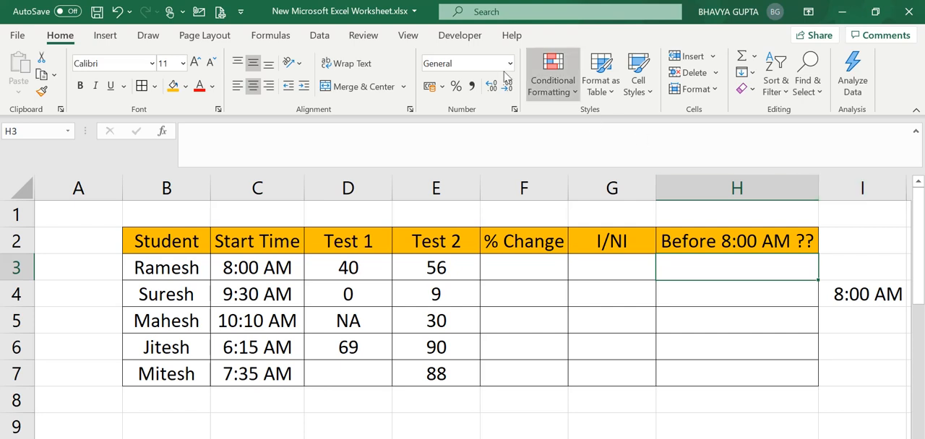
Step: Examine the Student, Start Time, Test 1 and Test 2 columns of the table
click(371, 229)
click(151, 242)
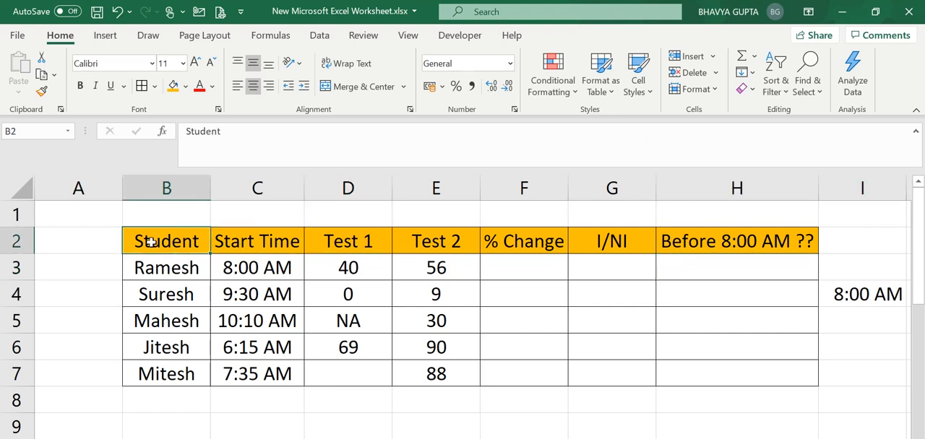
click(163, 266)
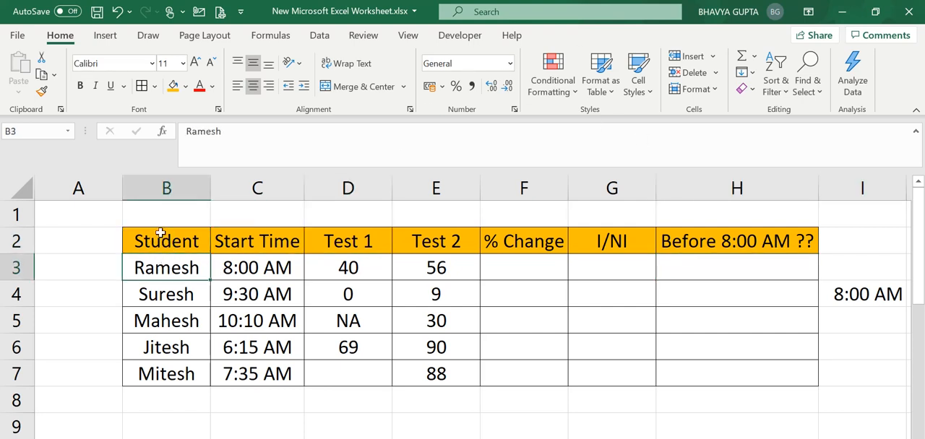
click(160, 232)
drag(186, 241, 211, 373)
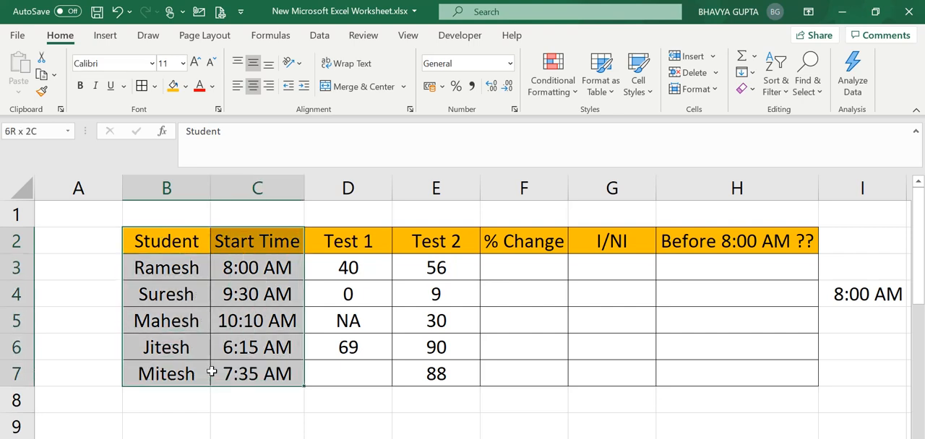
click(281, 373)
click(244, 246)
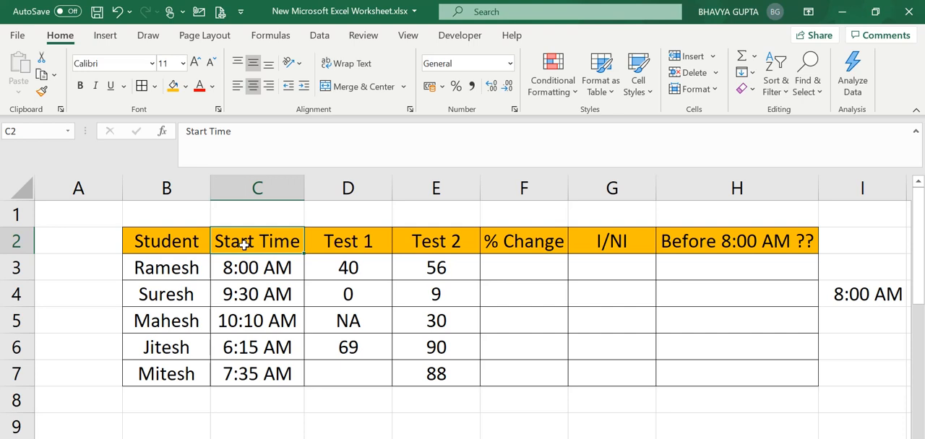
drag(245, 245, 264, 380)
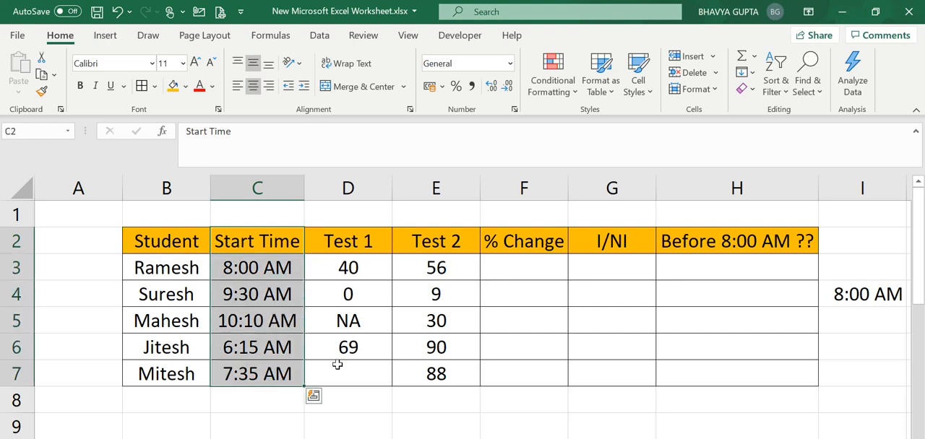
click(402, 337)
drag(348, 241, 506, 368)
click(643, 339)
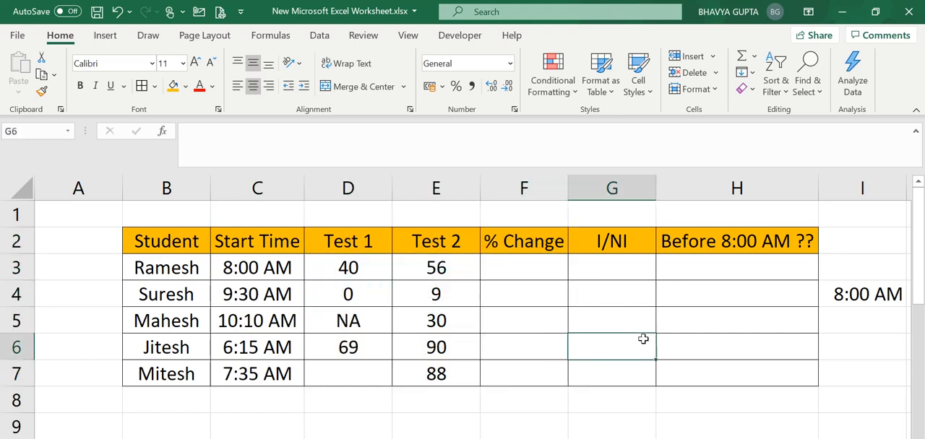
Step: Review the empty % Change, I/NI and Before 8:00 AM ?? columns and their headers
key(Right)
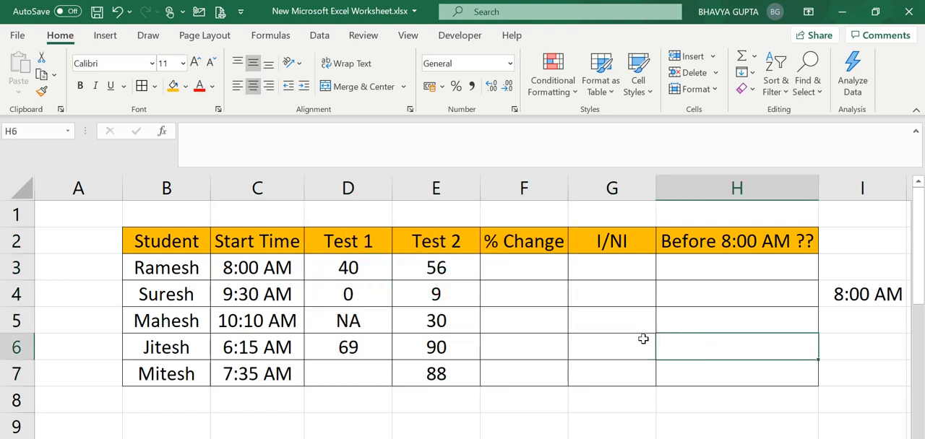
key(Up)
key(Up)
key(Up)
key(Up)
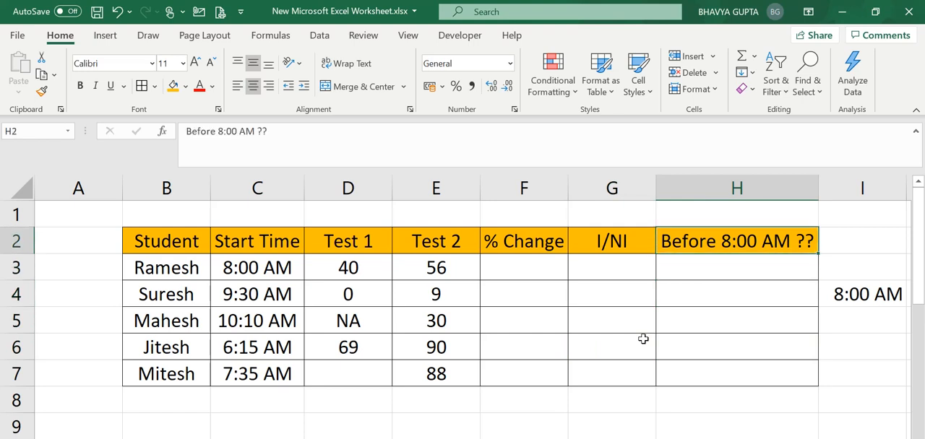
key(Left)
key(Left)
key(Left)
key(Right)
key(Right)
key(Right)
key(Down)
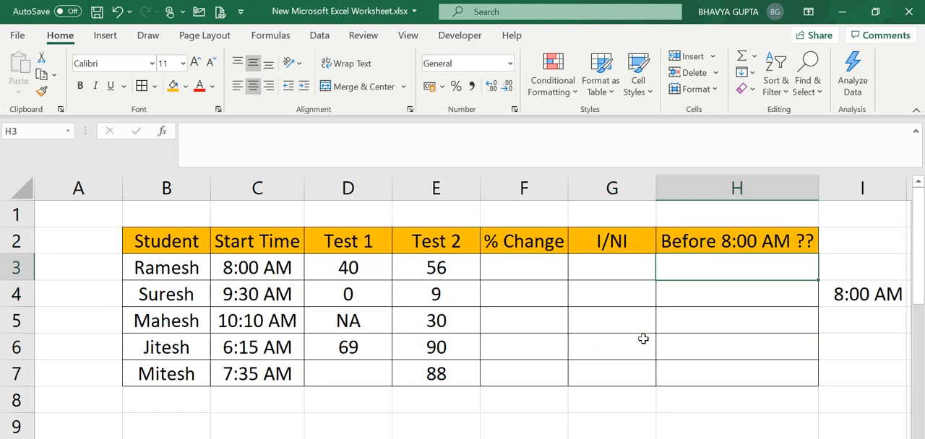
key(Up)
key(Down)
key(Right)
key(Right)
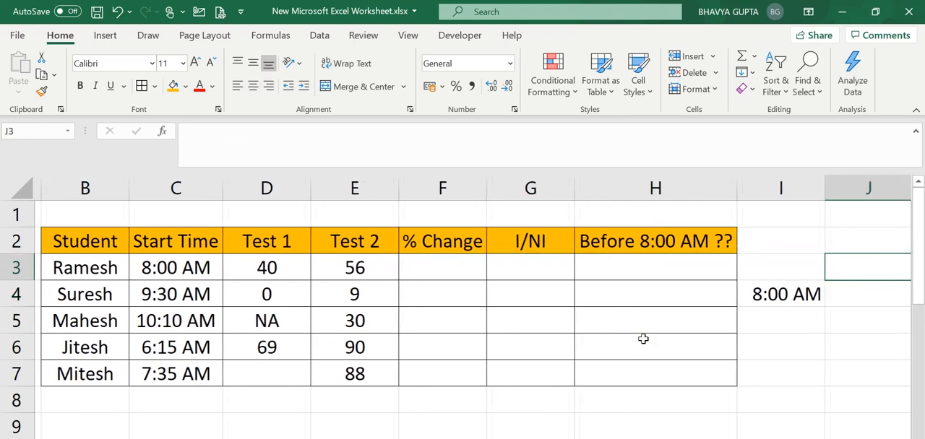
key(Left)
key(Left)
key(Left)
key(Left)
key(Left)
key(Left)
key(Left)
key(Left)
key(Left)
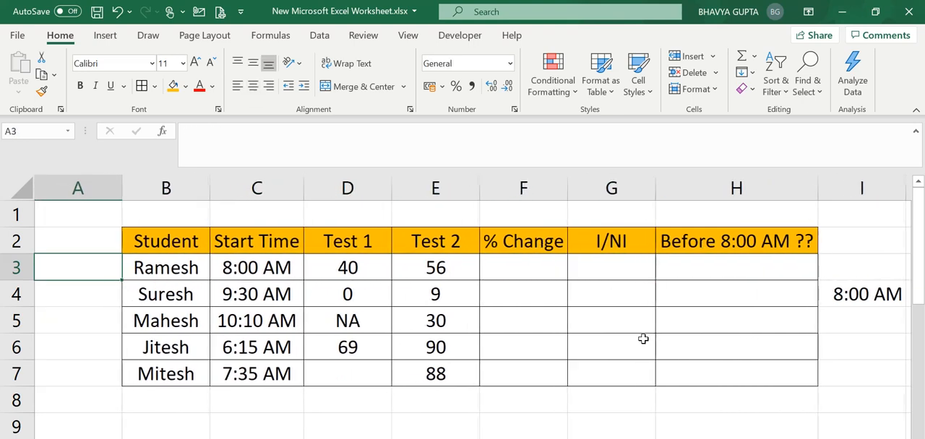
key(Right)
key(Right)
key(Right)
key(Right)
key(Right)
key(Right)
key(Right)
key(Right)
key(Left)
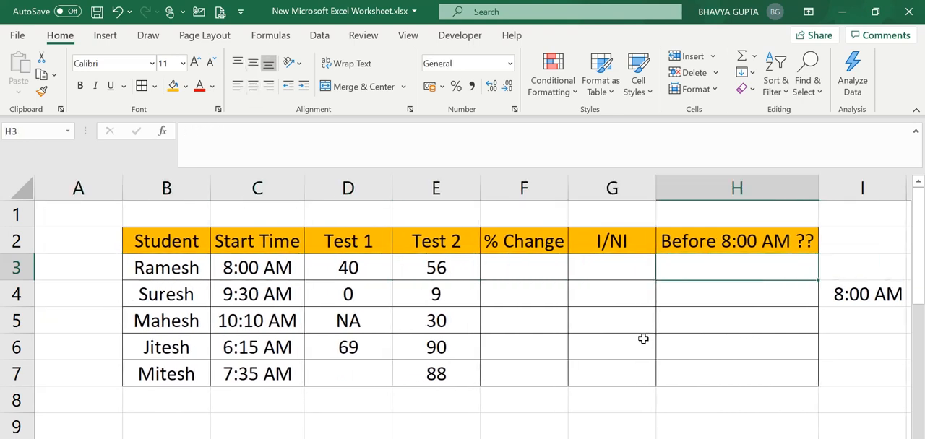
key(Up)
key(Down)
key(Up)
key(Down)
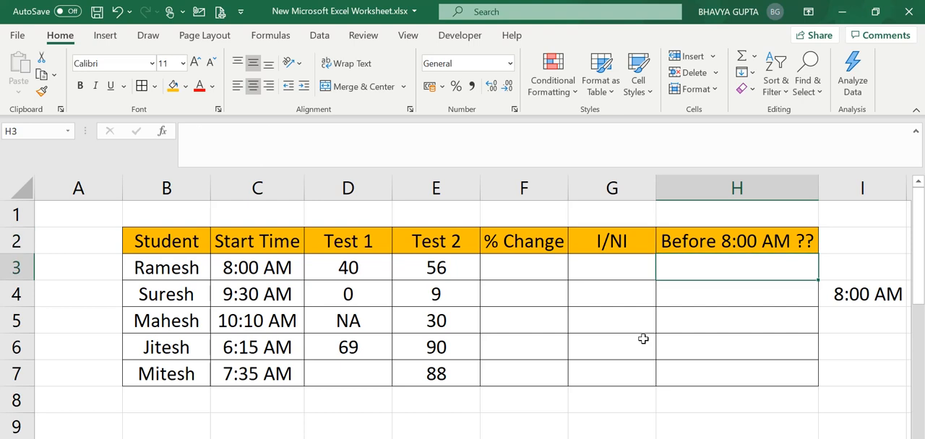
key(Up)
key(Down)
Step: Start an IF formula in H3 with a logical test comparing the start time in C3 with I4, entered as =if(C3=<I4
click(286, 292)
click(658, 296)
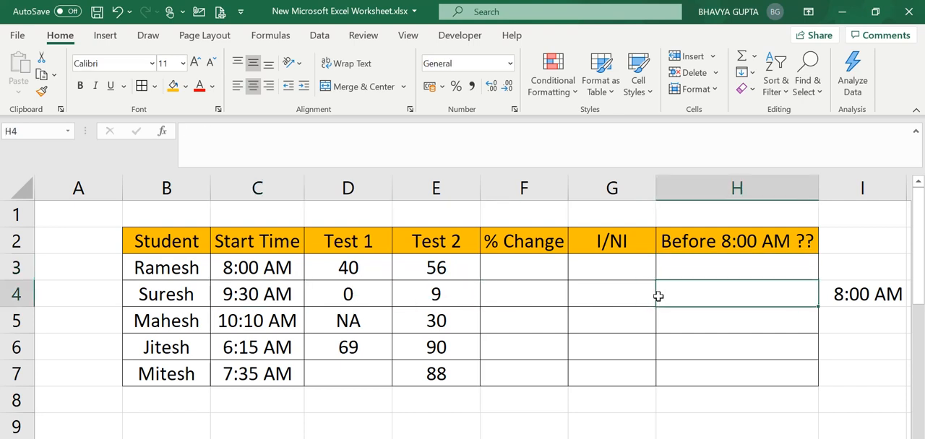
key(Up)
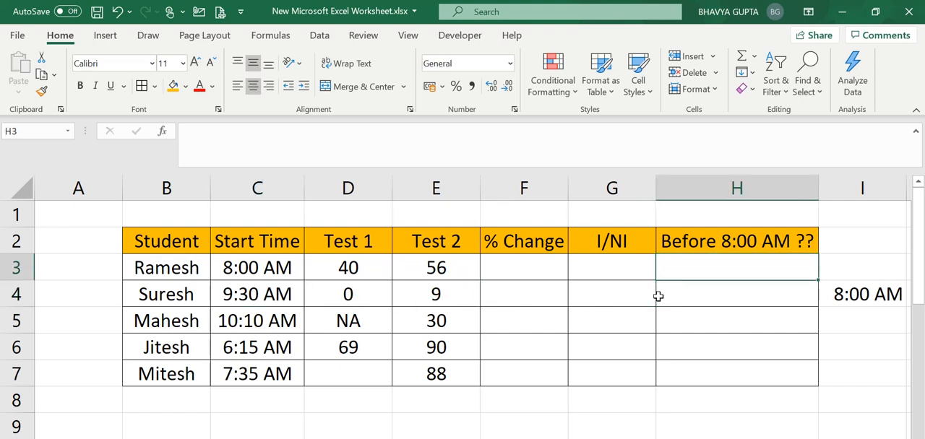
text(=)
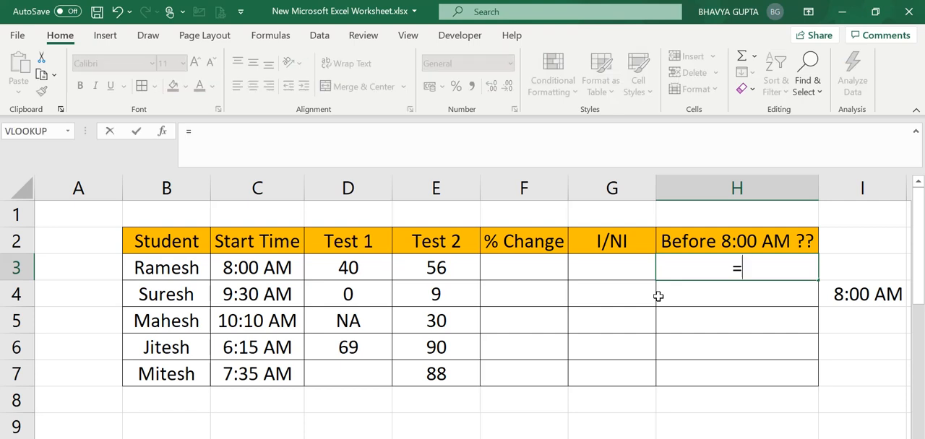
text(if)
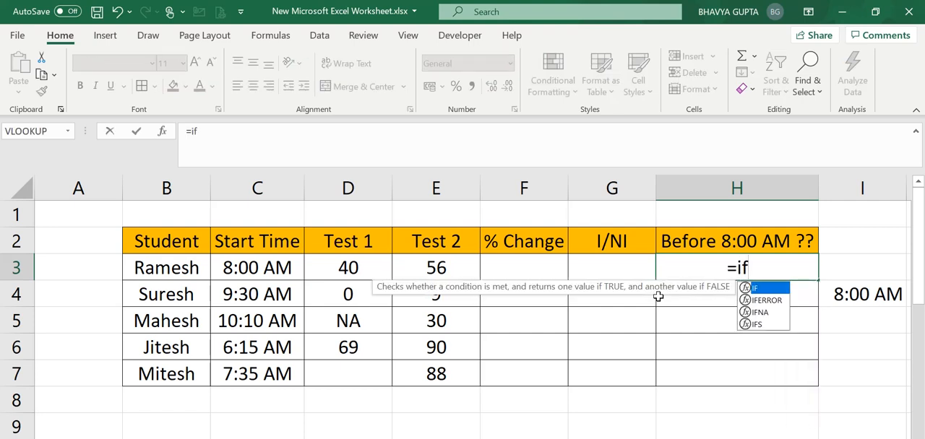
text(()
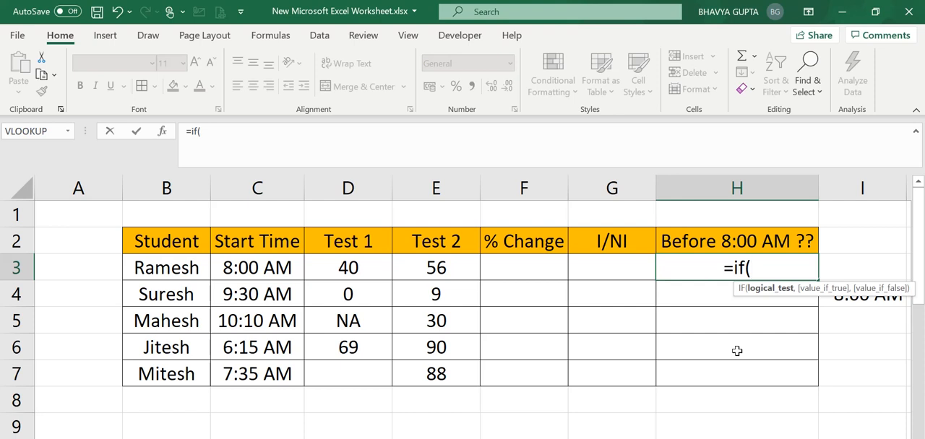
click(269, 268)
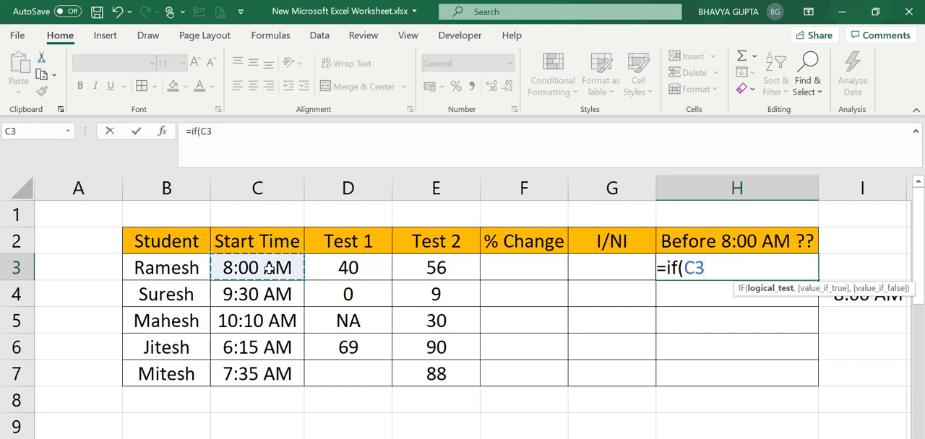
text(=)
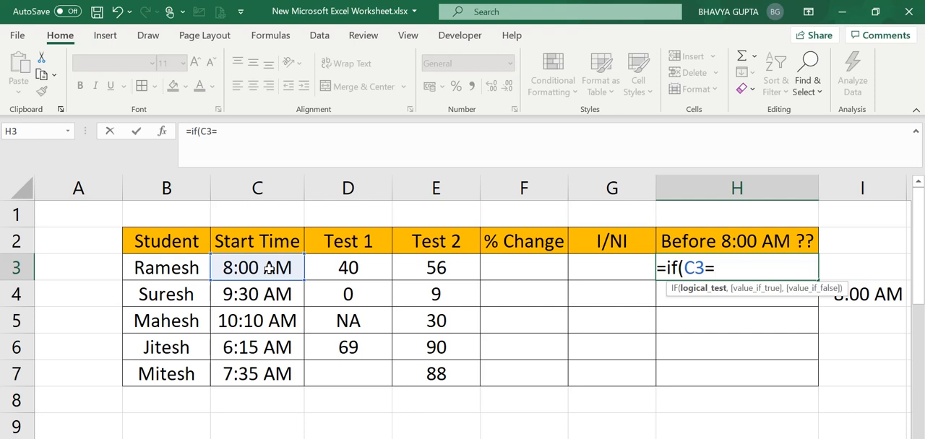
text(<)
click(880, 296)
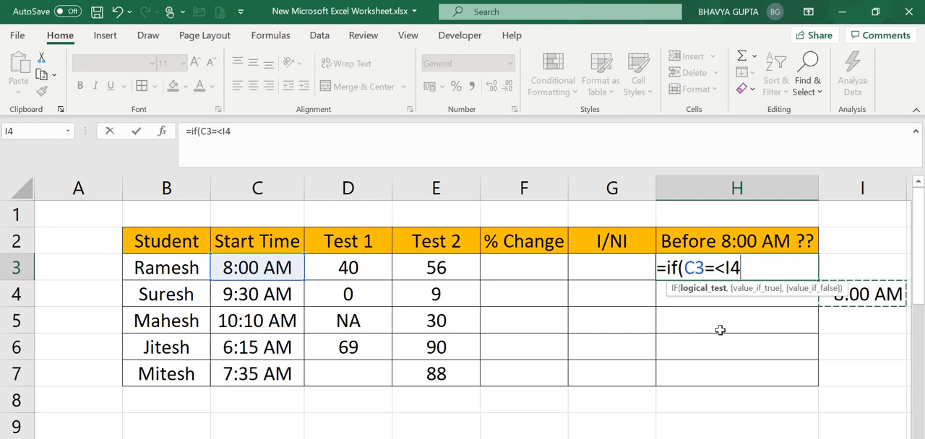
Step: Make the I4 reference absolute as $I$4 and correct the comparison operator in the H3 formula to <=
click(730, 269)
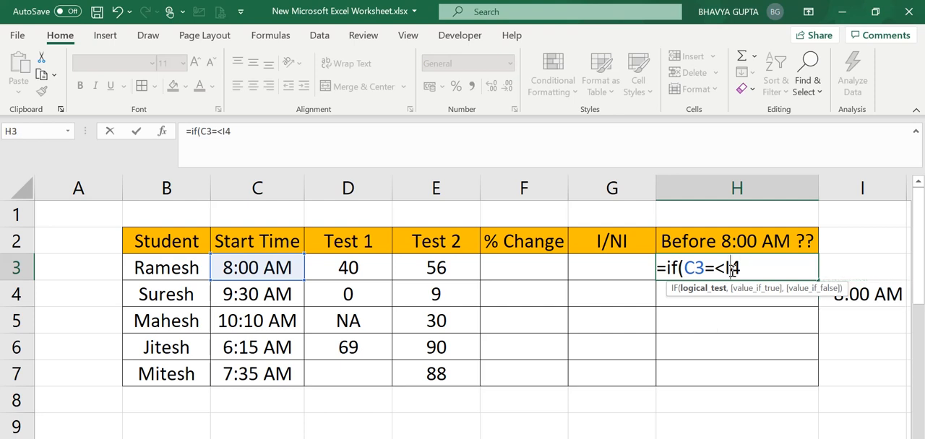
key(F4)
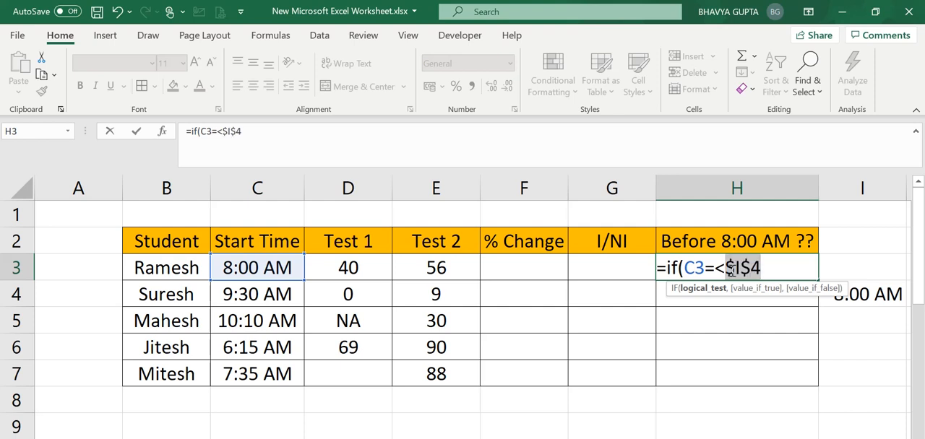
click(794, 267)
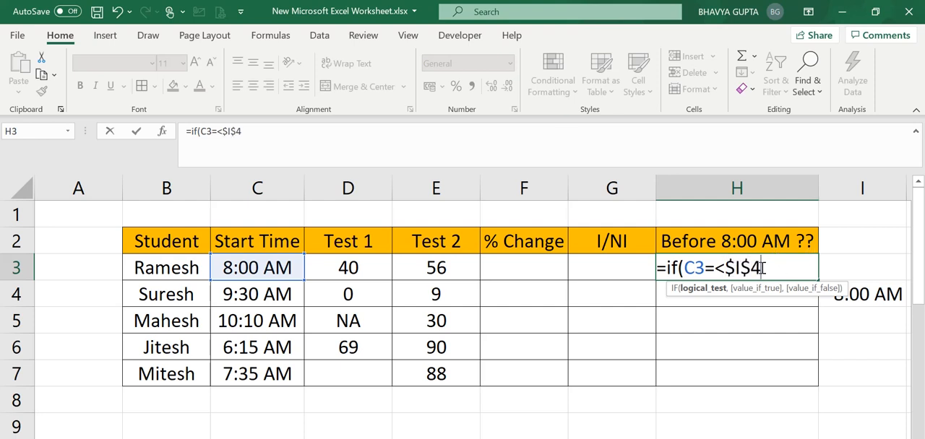
click(723, 269)
key(BackSpace)
key(BackSpace)
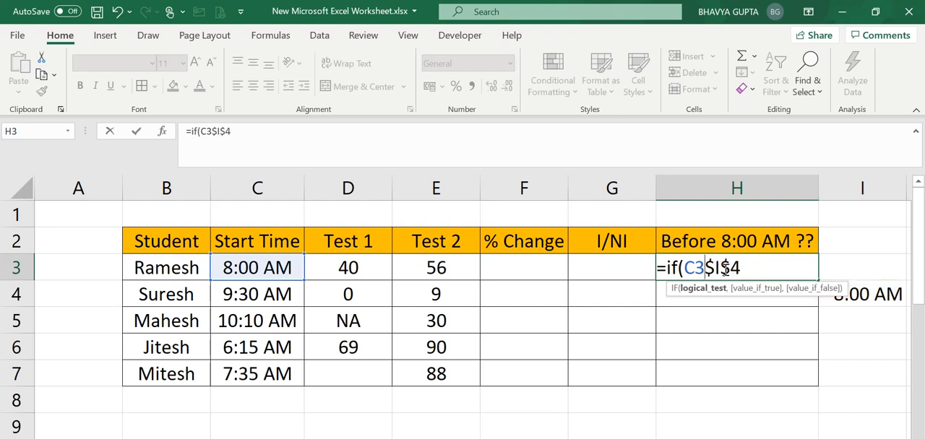
text(<=)
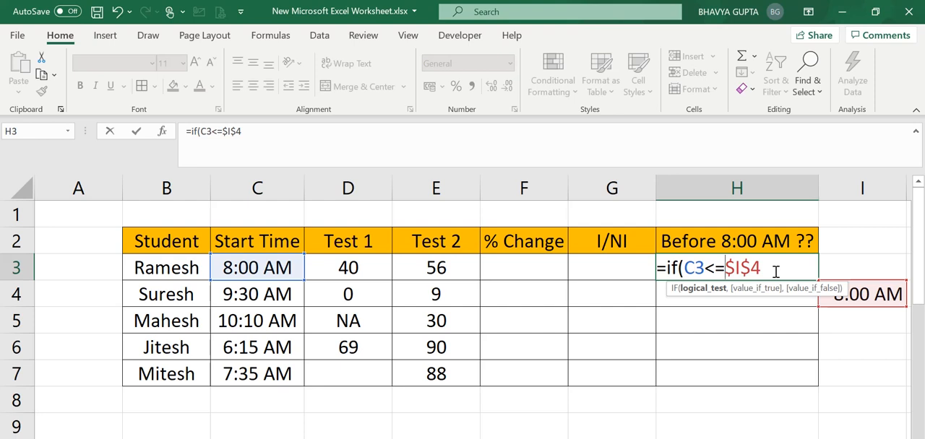
Step: Complete the H3 formula with "Yes" as the true value and "No" as the false value, and commit it
click(775, 272)
text(,)
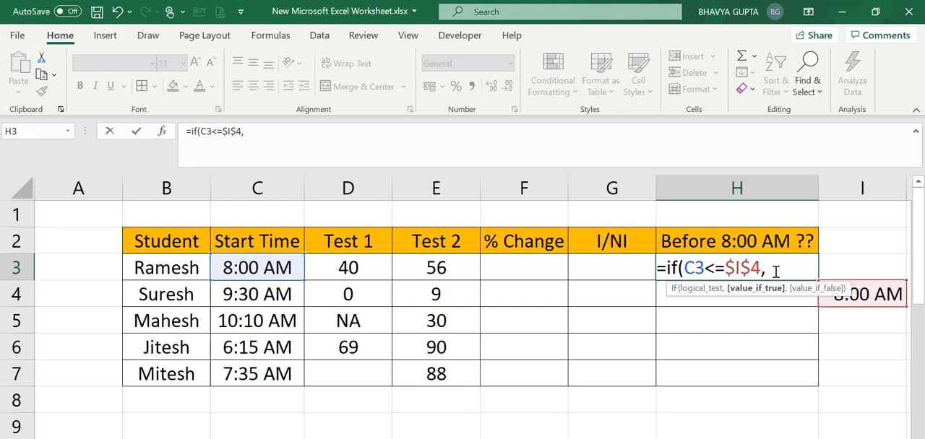
text("Yes",")
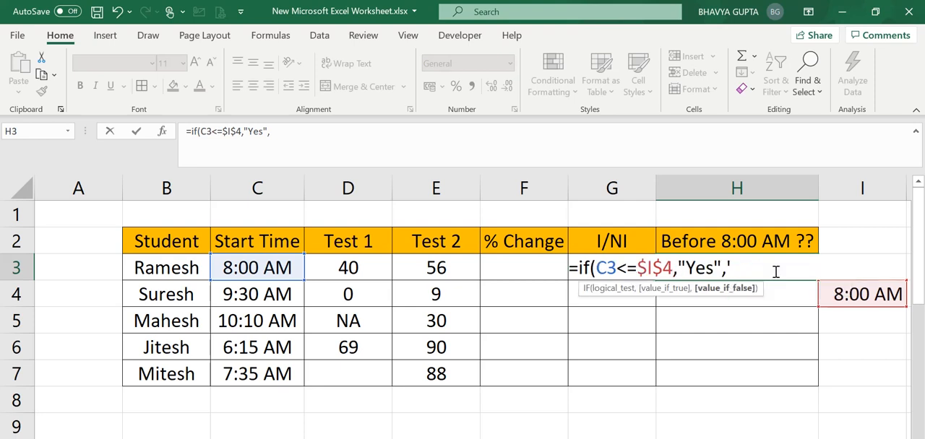
text(No"))
key(Return)
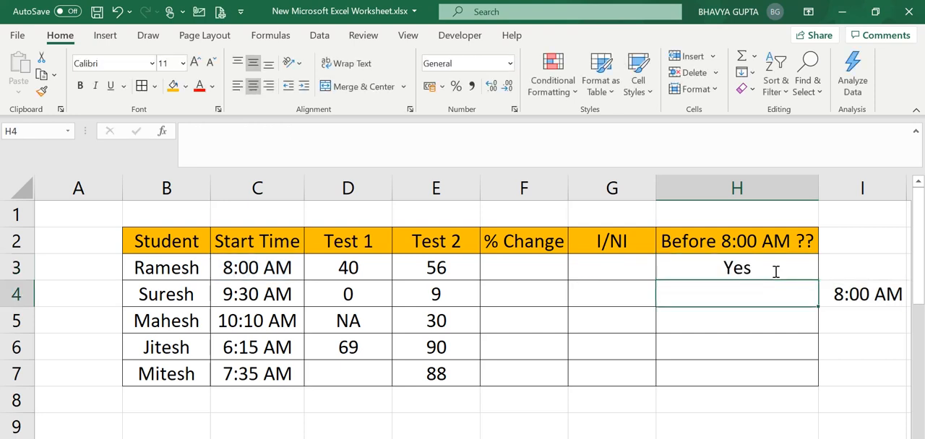
Step: Fill the H3 formula down the Before 8:00 AM ?? column to H7
click(760, 268)
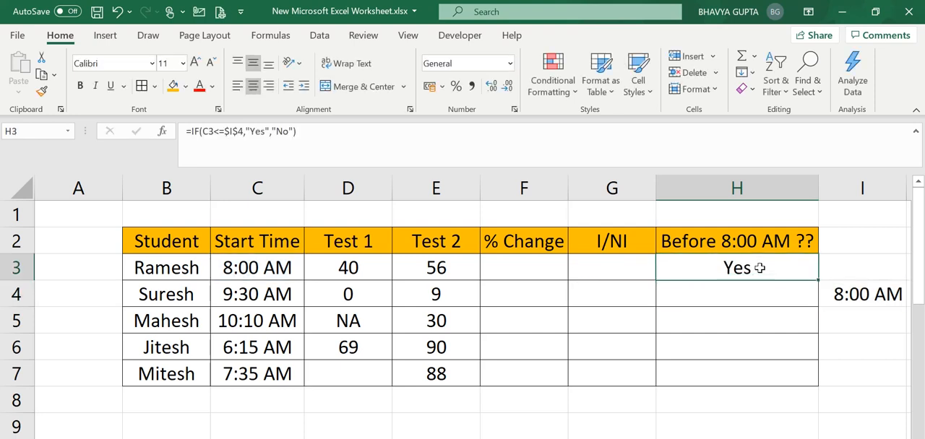
double_click(819, 282)
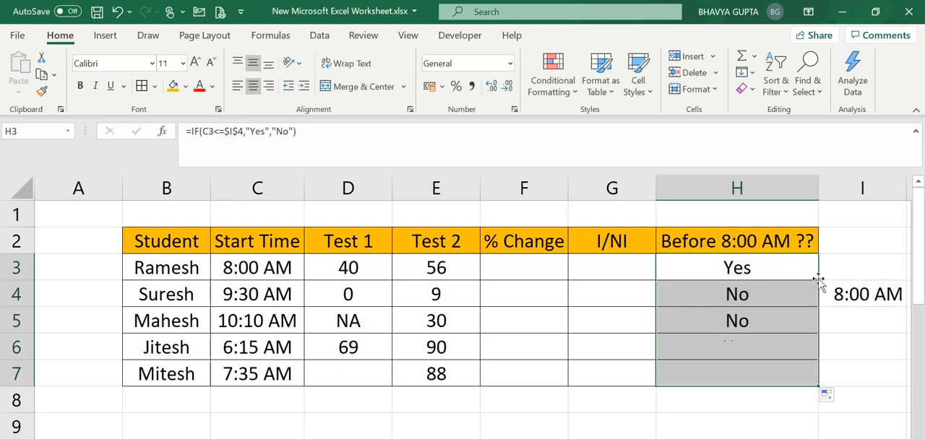
click(770, 365)
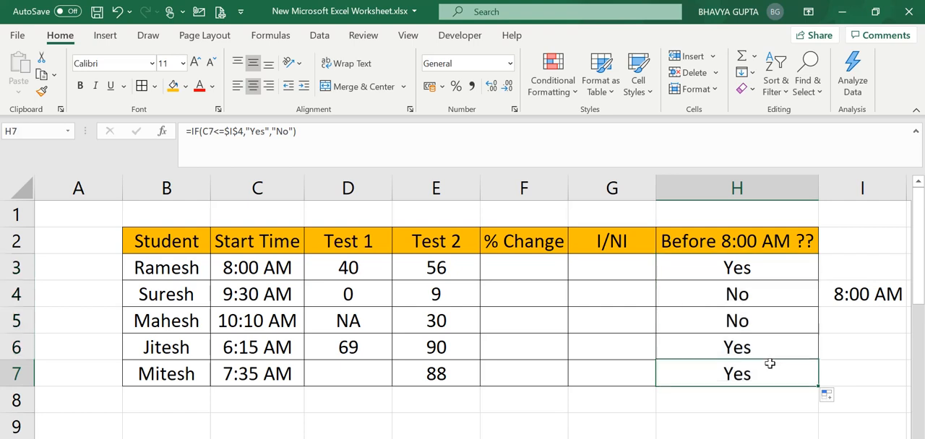
Step: Check the results in the Before 8:00 AM ?? column against each student's start time in column C
click(296, 381)
click(776, 377)
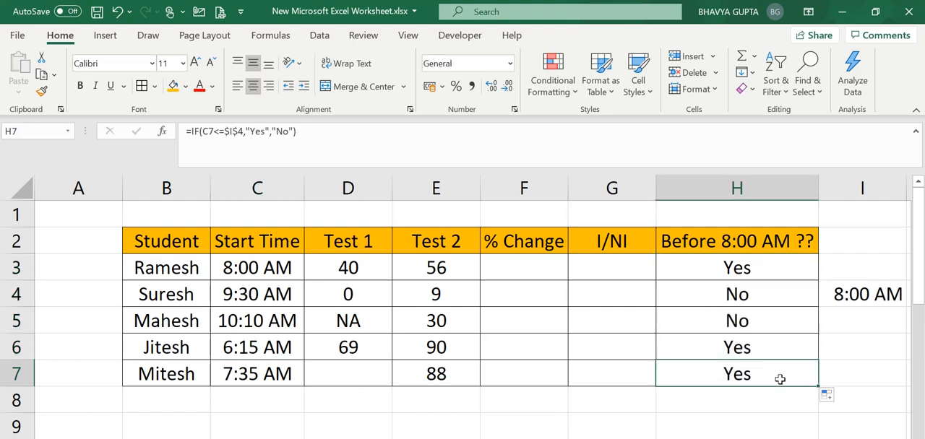
click(239, 348)
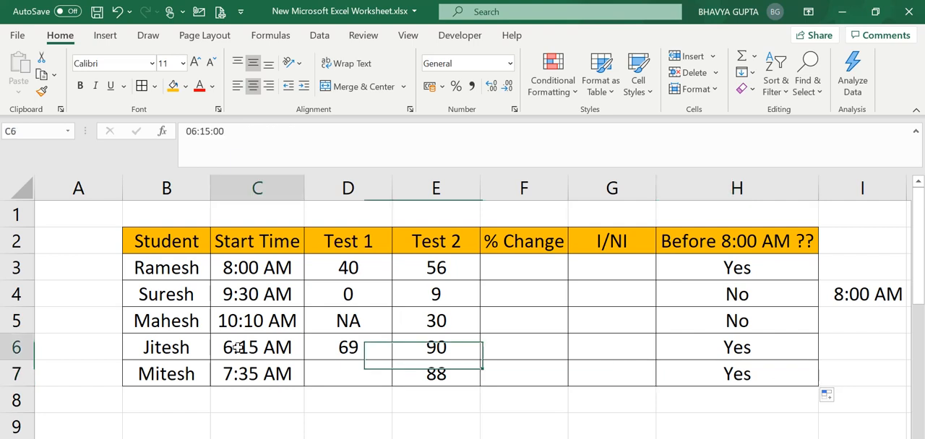
click(738, 353)
click(246, 329)
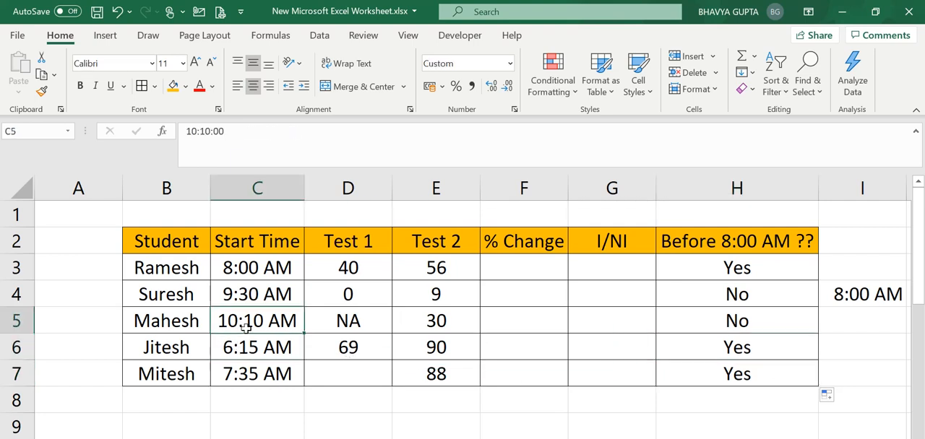
click(720, 329)
key(Up)
key(Up)
key(Up)
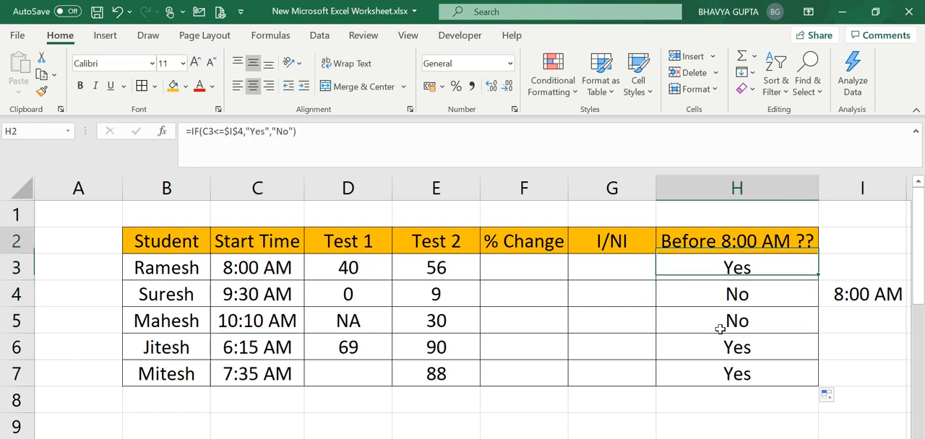
Step: Review the student table's Start Time, Test 1 and Test 2 columns as inputs for the % Change calculation
key(Down)
key(Down)
key(Down)
key(Left)
key(Left)
key(Left)
key(Left)
key(Left)
key(Left)
key(Left)
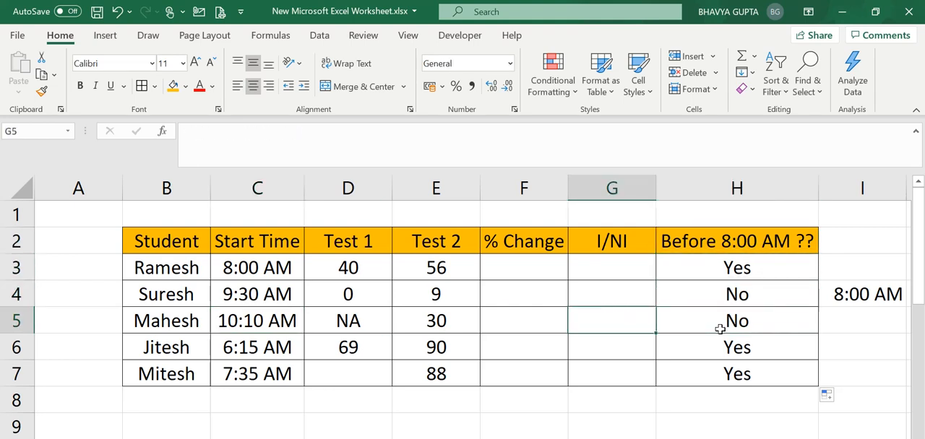
key(Right)
key(Up)
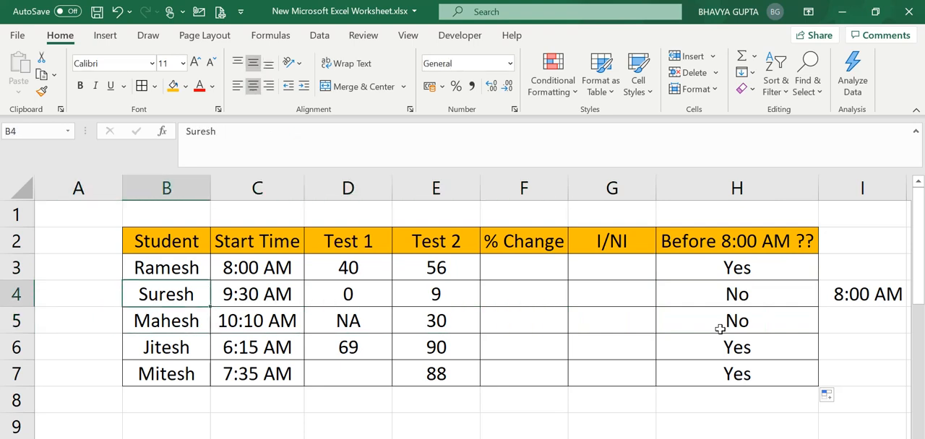
key(Up)
key(Right)
key(Up)
key(Up)
key(Right)
key(Right)
key(Down)
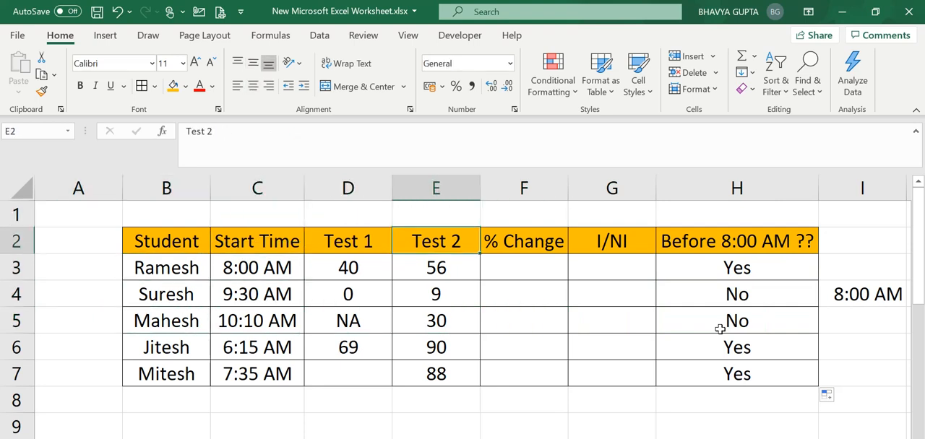
key(Left)
key(Right)
key(Left)
key(Down)
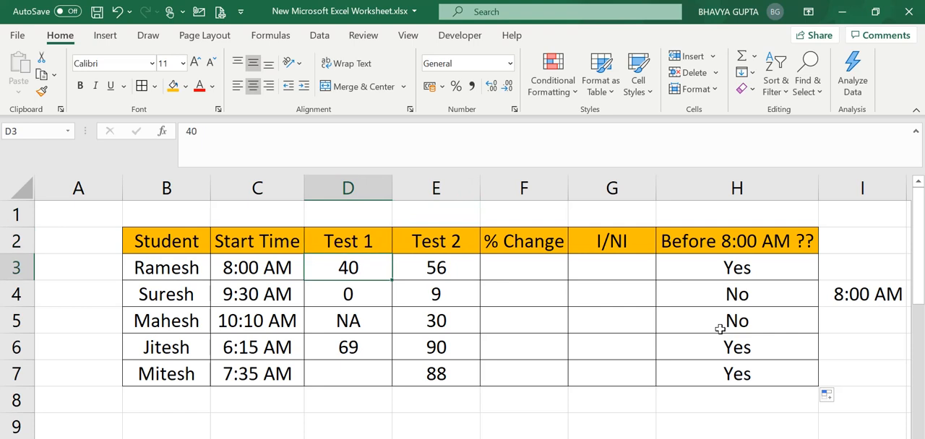
key(Up)
key(Left)
key(Left)
key(Right)
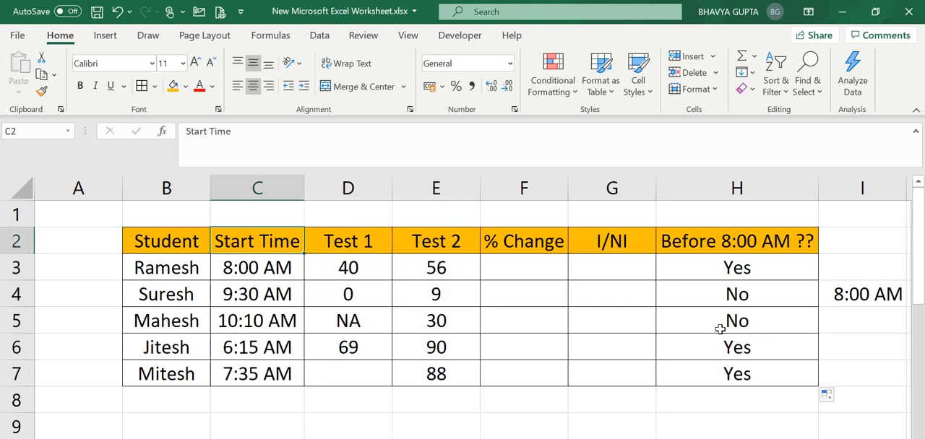
key(Right)
key(Right)
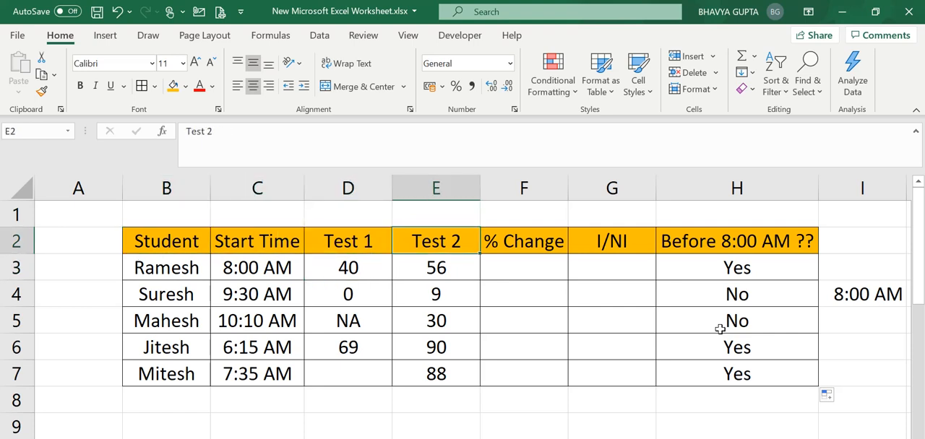
Step: Enter the formula =E3/D3-1 in F3 to calculate the percentage change from Test 1 to Test 2
key(Right)
key(Down)
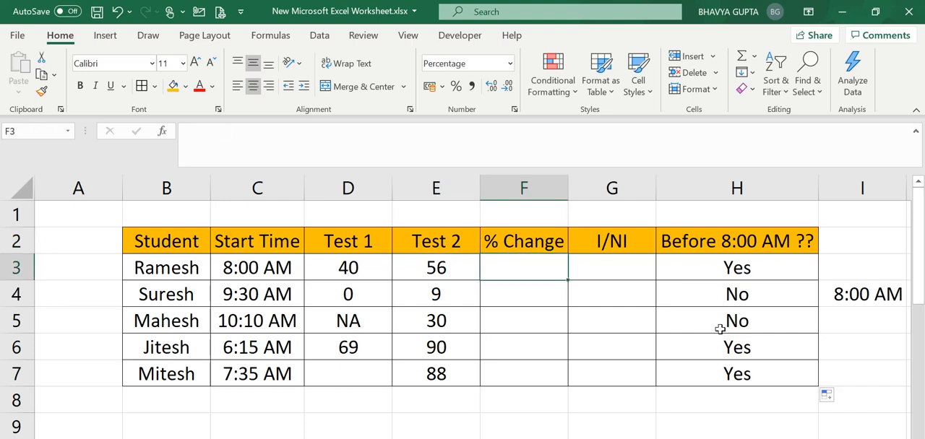
key(Up)
key(Down)
key(Up)
key(Down)
text(=)
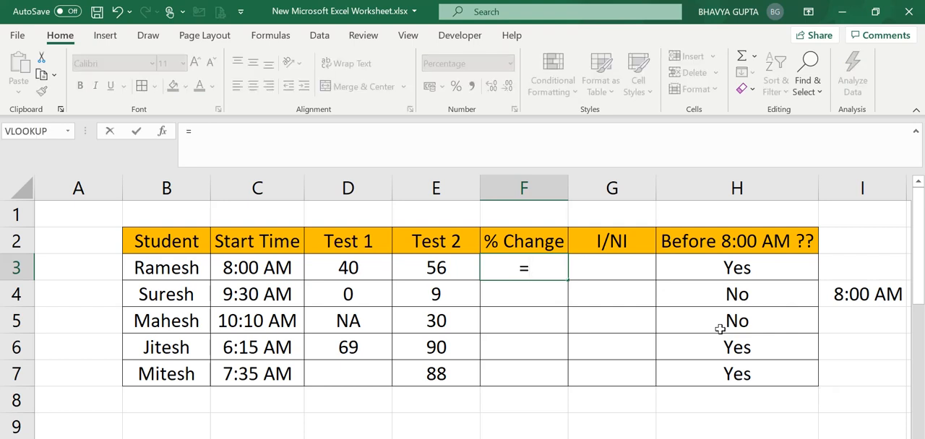
click(467, 271)
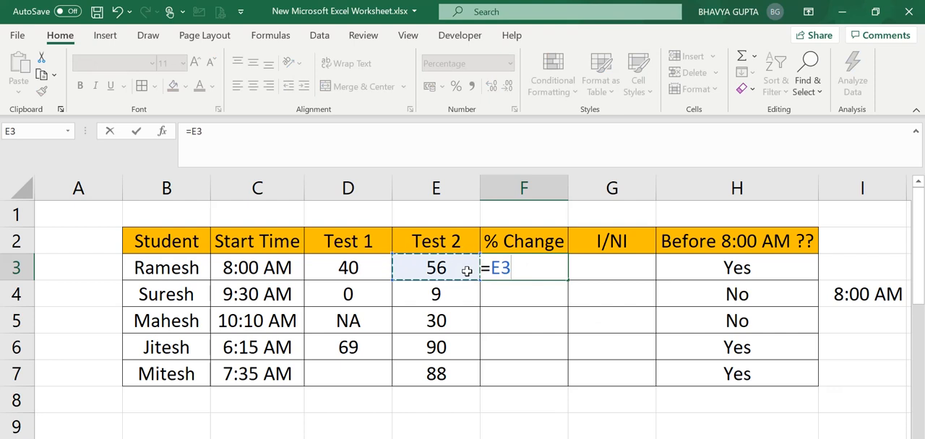
text(/)
click(344, 265)
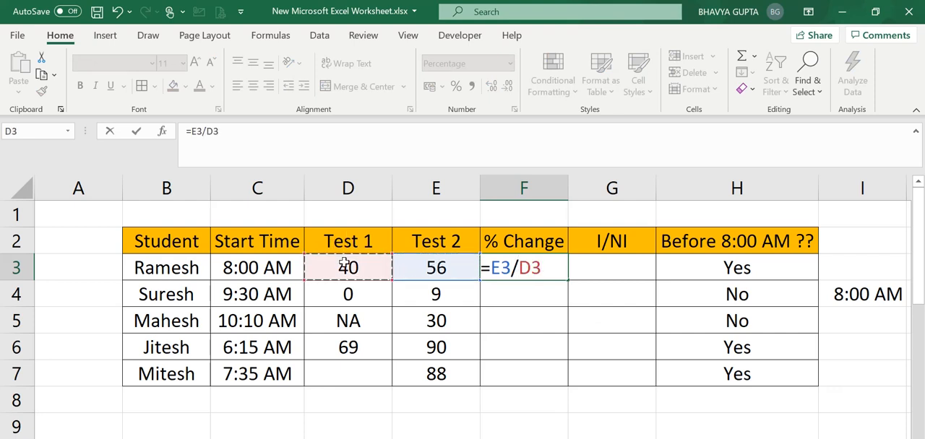
text(-1)
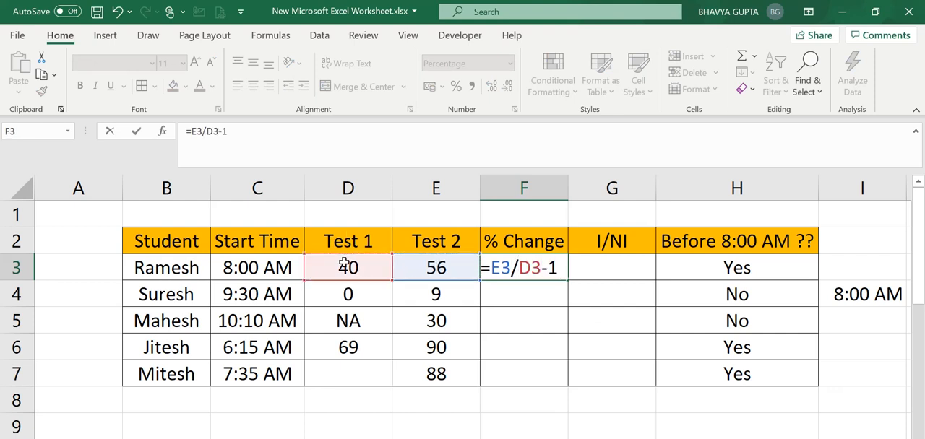
key(Return)
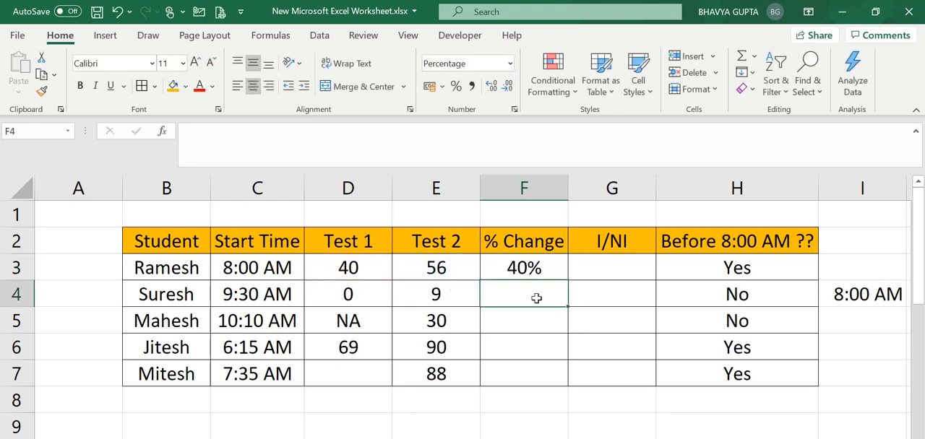
Step: Fill the F3 formula down the % Change column to F7
click(540, 269)
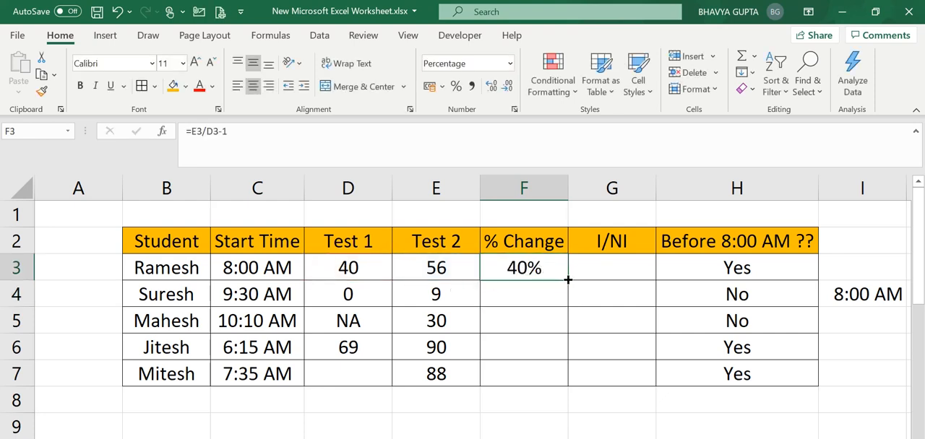
double_click(568, 279)
Step: Check the % Change results in F3:F7, comparing valid percentages with error cells
click(542, 351)
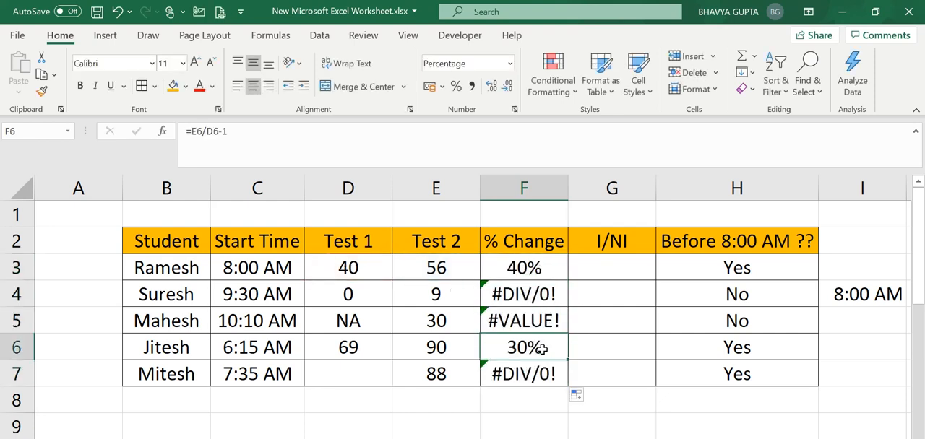
click(531, 269)
click(539, 346)
click(537, 298)
click(540, 322)
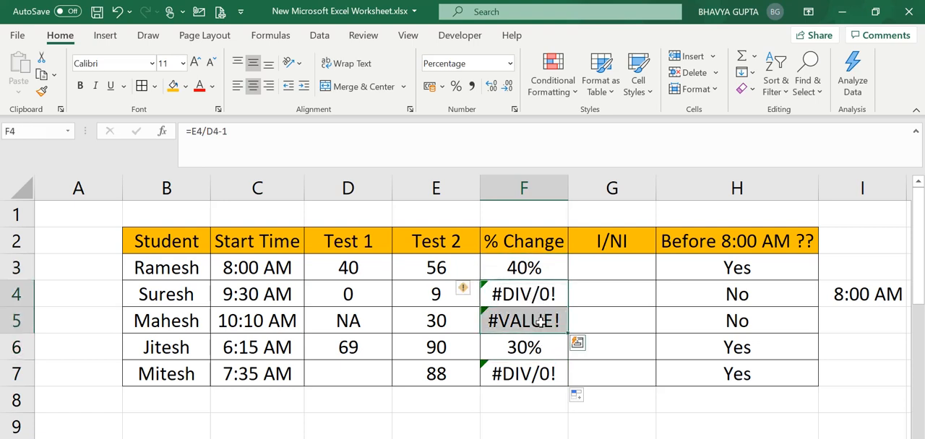
click(543, 374)
click(527, 326)
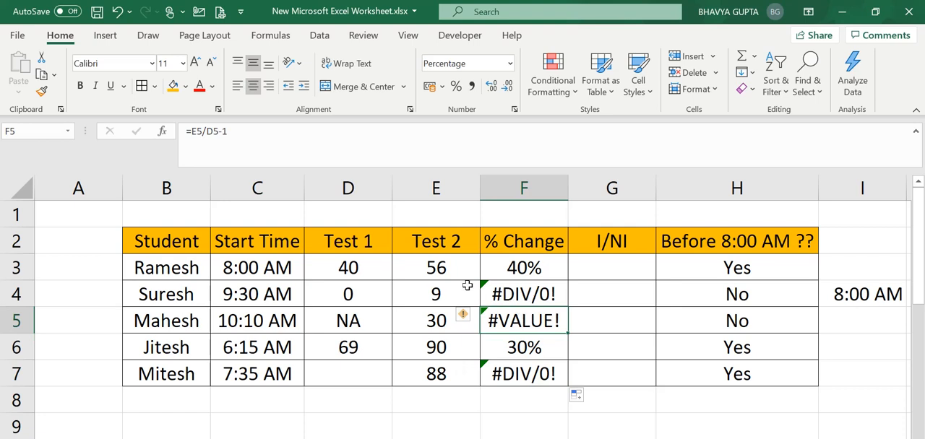
click(347, 321)
Step: Examine the F4 % Change formula against the Test 1 and Test 2 scores in row 4 to trace its error
click(505, 294)
click(409, 295)
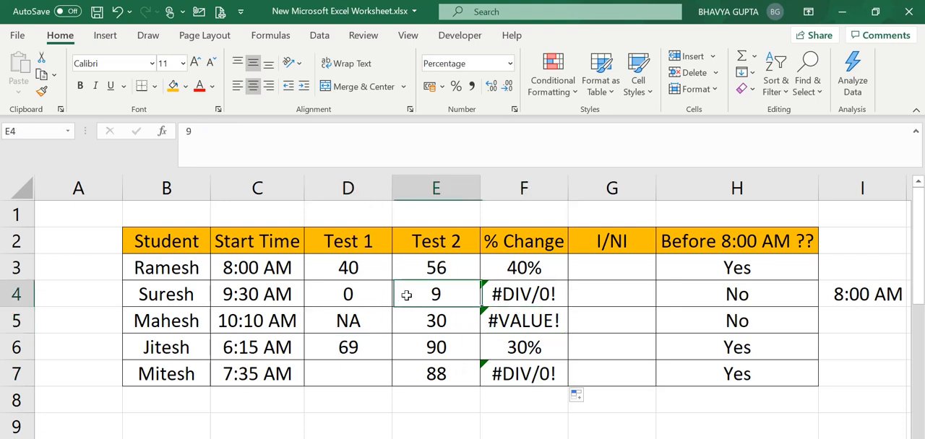
click(205, 296)
click(370, 292)
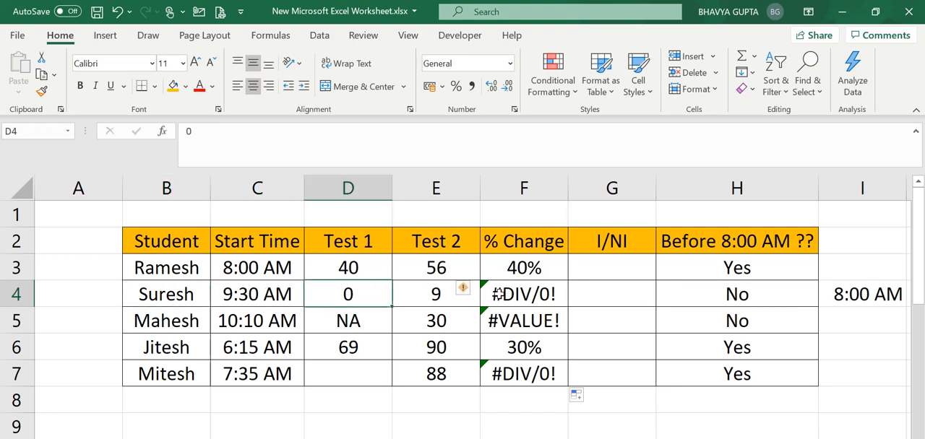
click(497, 294)
key(Up)
key(Down)
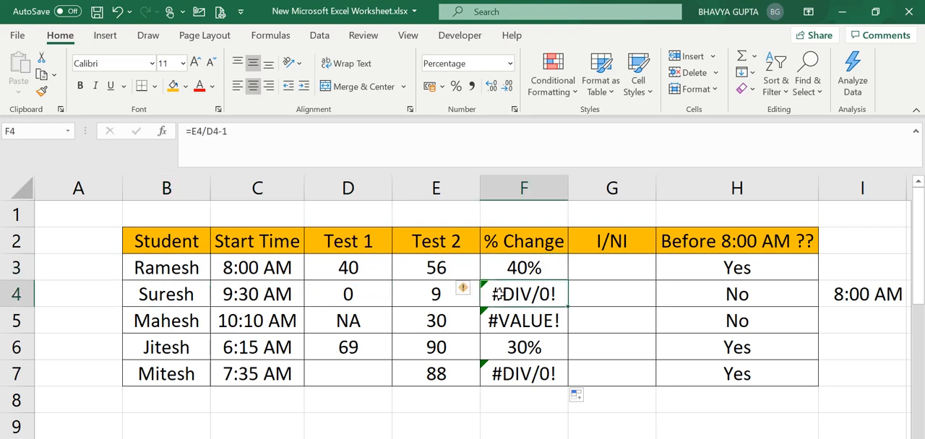
key(Left)
key(Left)
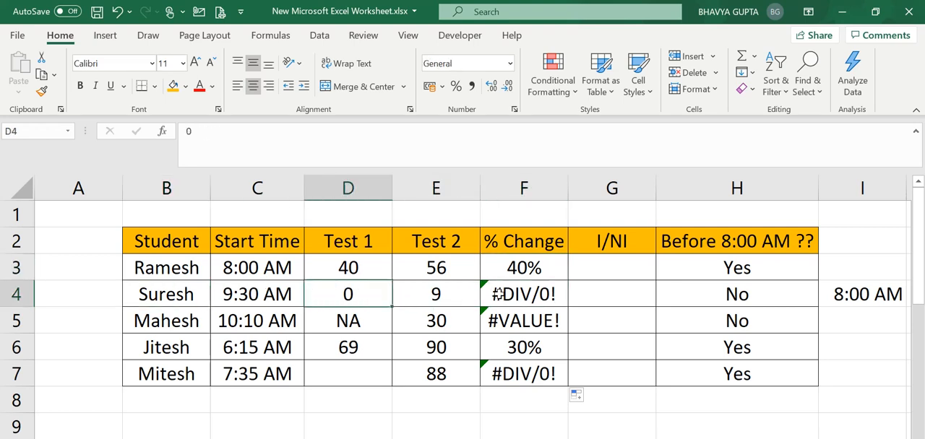
key(Right)
key(Left)
key(Up)
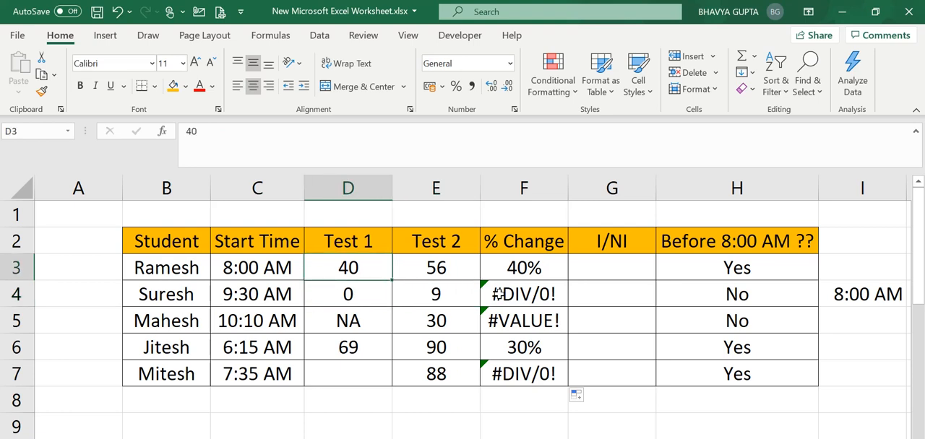
key(Up)
key(Down)
key(Down)
key(Right)
key(Up)
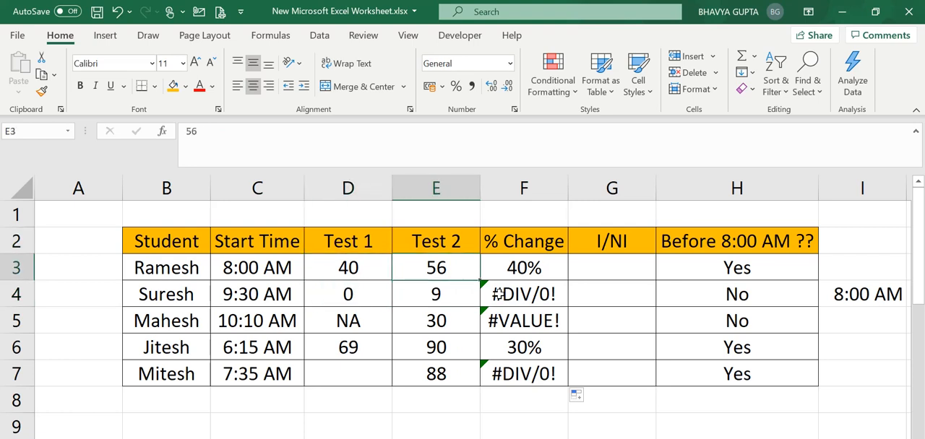
key(Up)
key(Down)
key(Down)
key(Right)
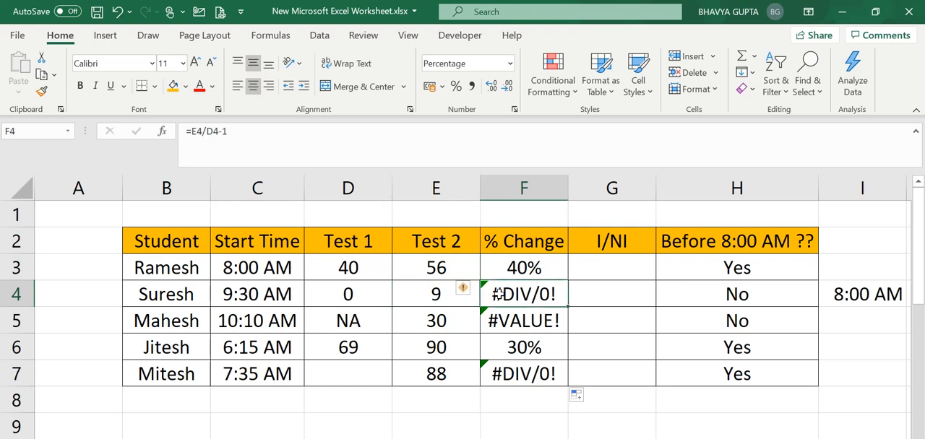
Step: Examine the Test 1 and Test 2 cells in row 7 to trace the error in F7
key(Down)
key(Down)
key(Left)
key(Left)
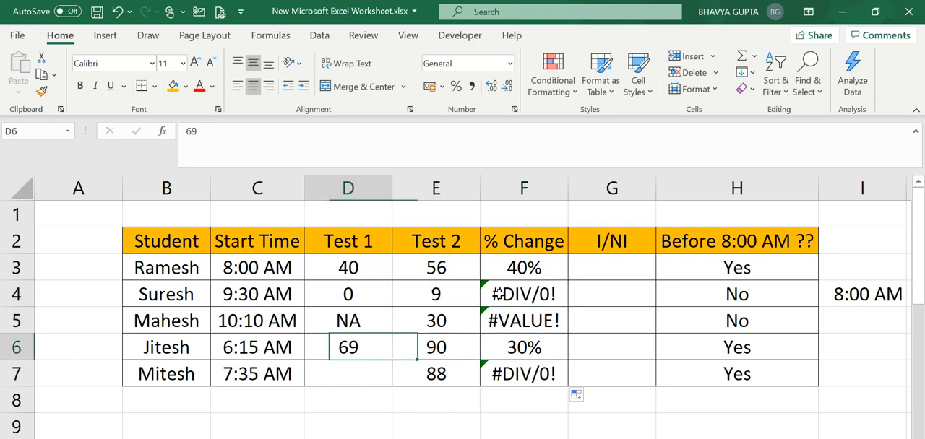
key(Down)
key(Right)
key(Left)
key(Left)
key(Left)
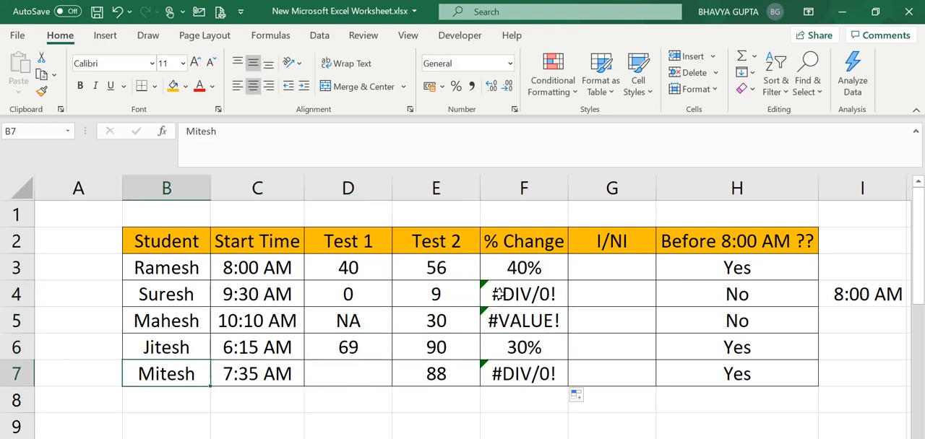
key(Right)
key(Right)
key(Left)
key(Right)
key(Right)
key(Left)
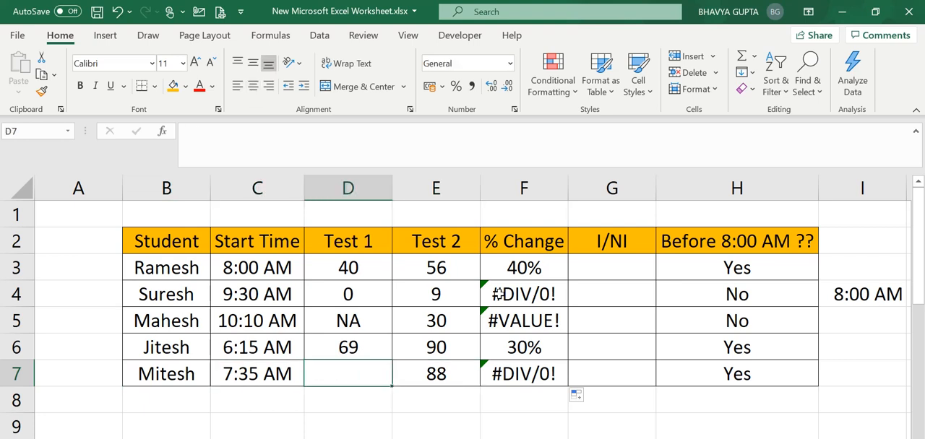
key(Right)
key(Left)
key(Up)
key(Down)
key(Right)
key(Right)
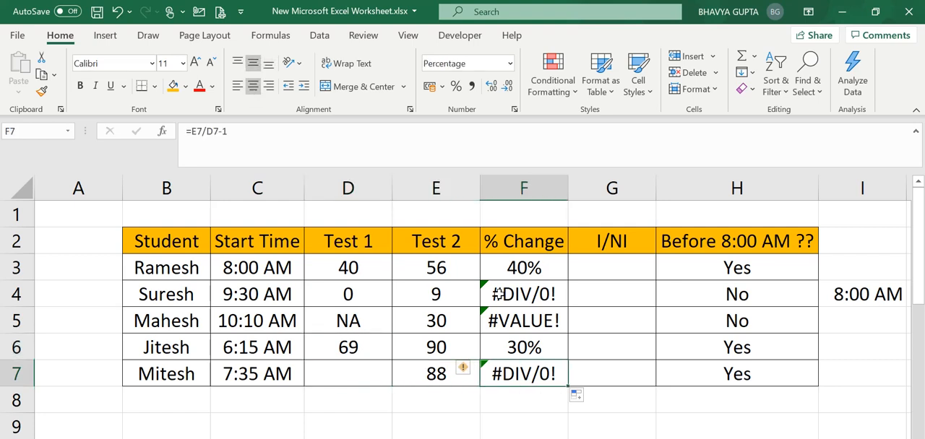
key(Up)
key(Down)
Step: Examine the Test 1 and Test 2 entries in row 5 to trace the error in F5
key(Up)
key(Up)
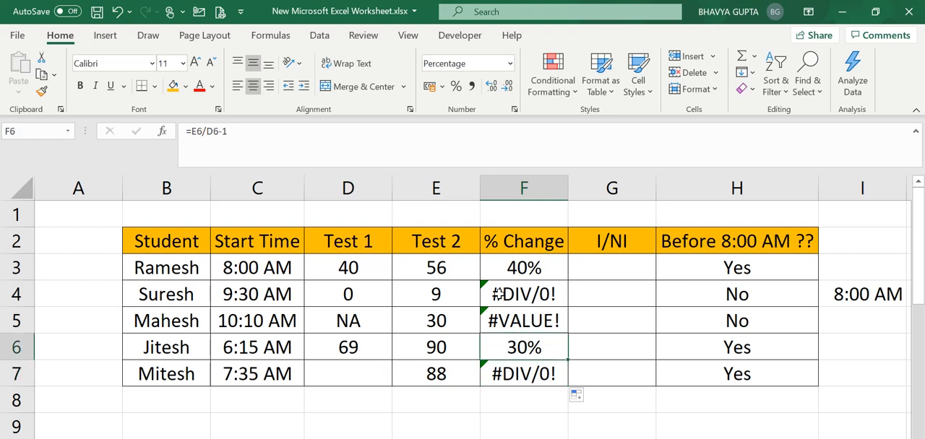
key(Left)
key(Left)
key(Left)
key(Left)
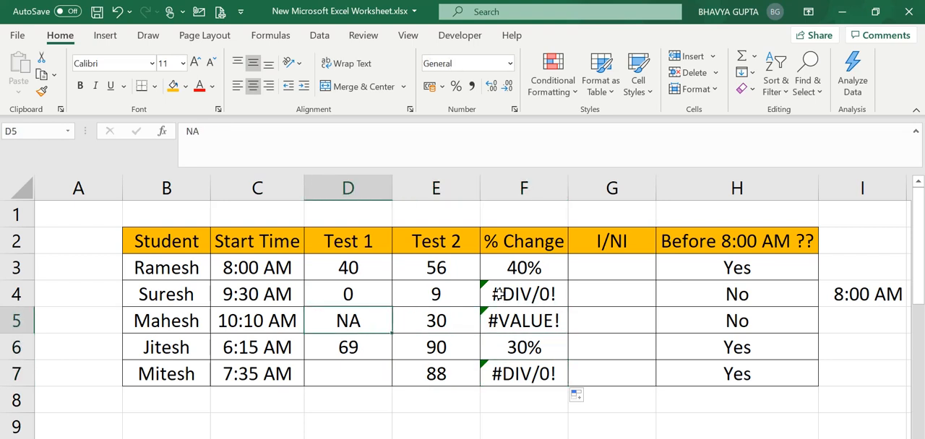
key(Right)
key(Right)
key(Right)
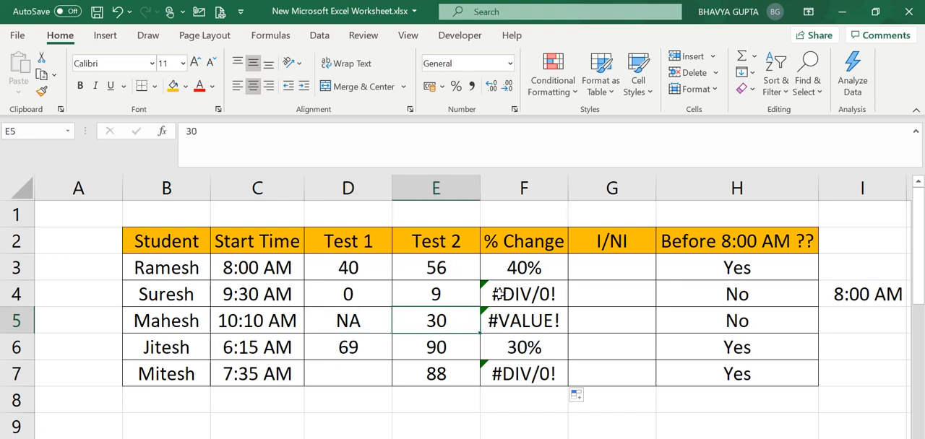
key(Left)
key(Right)
key(Left)
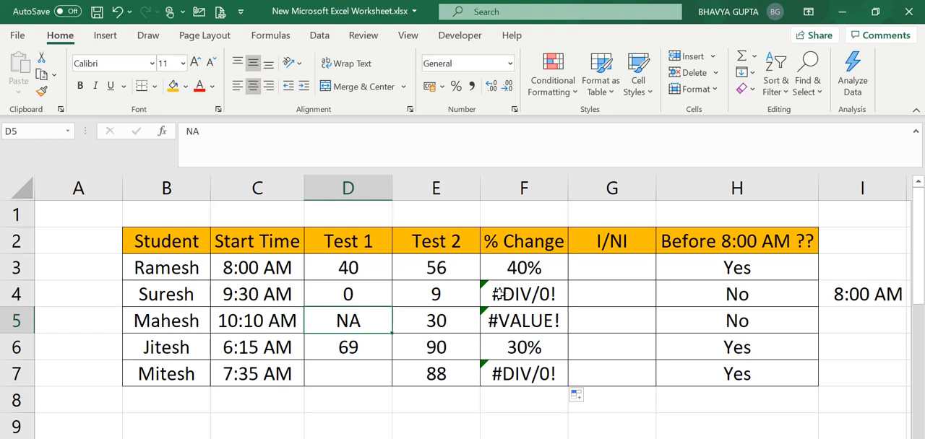
key(Right)
key(Left)
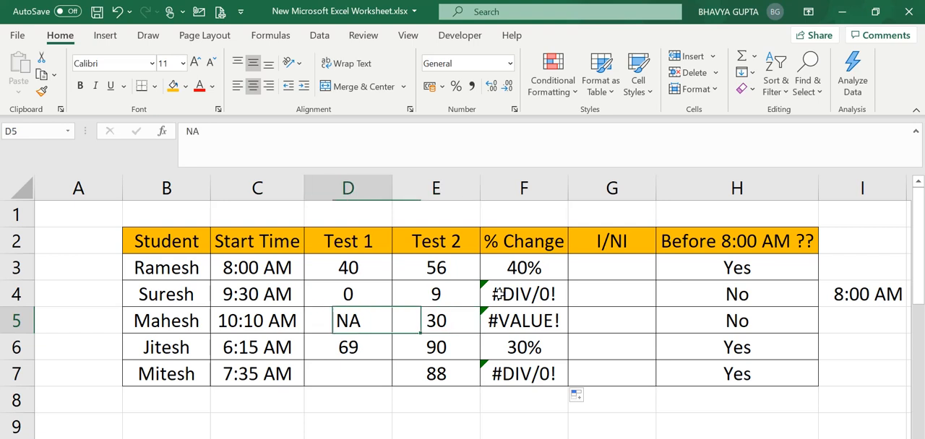
key(Right)
key(Left)
key(Left)
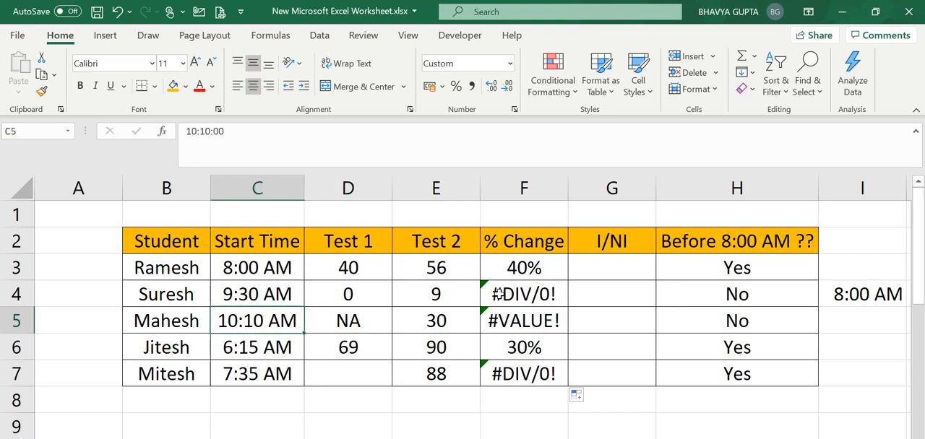
key(Right)
key(Right)
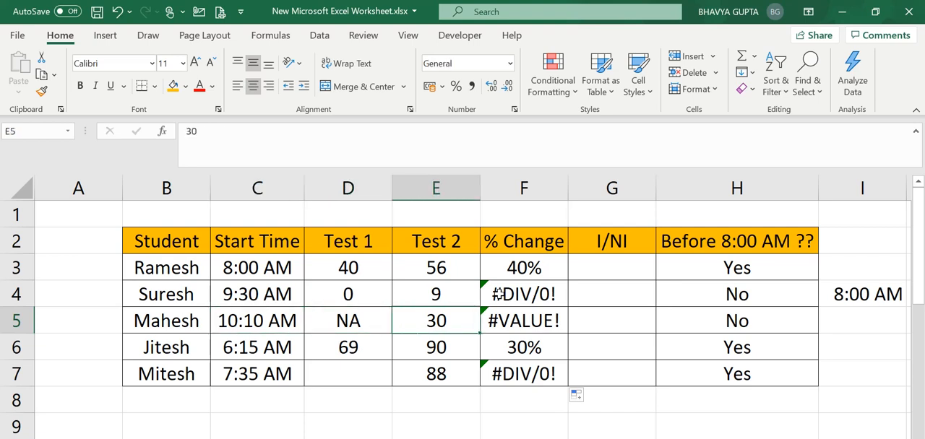
key(Left)
key(Right)
Step: Examine the % Change formula in F5 against the Test 1 and Test 2 entries it uses
key(Right)
key(Left)
key(Left)
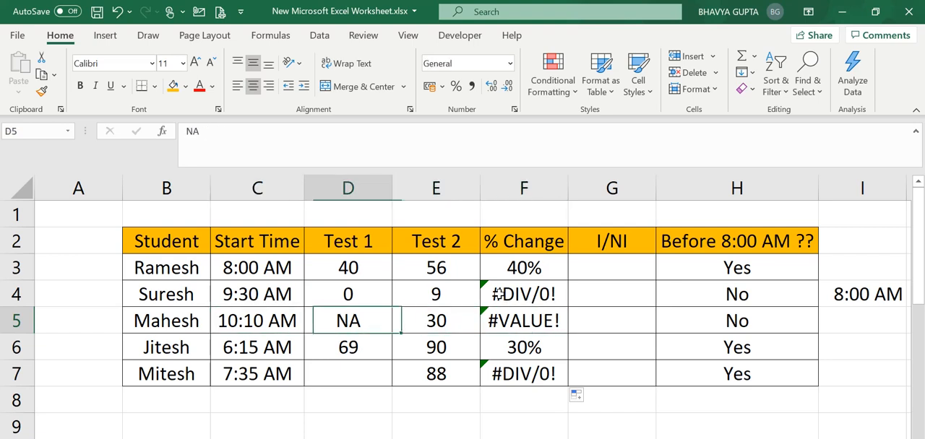
key(Right)
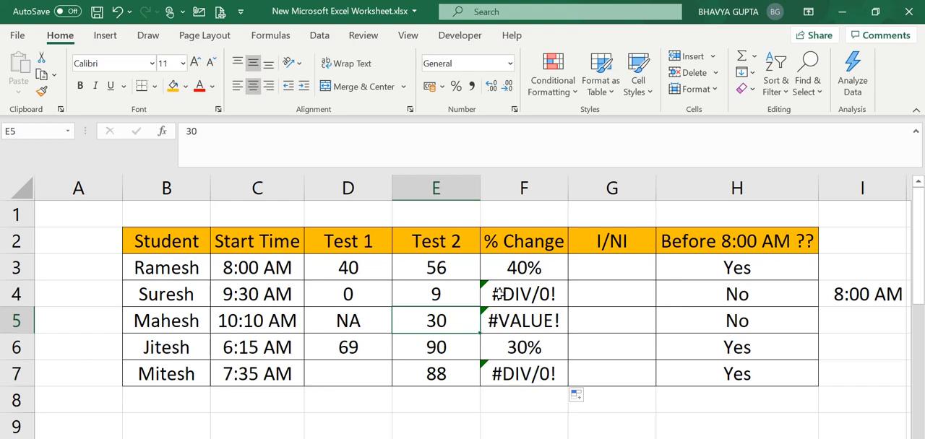
key(Right)
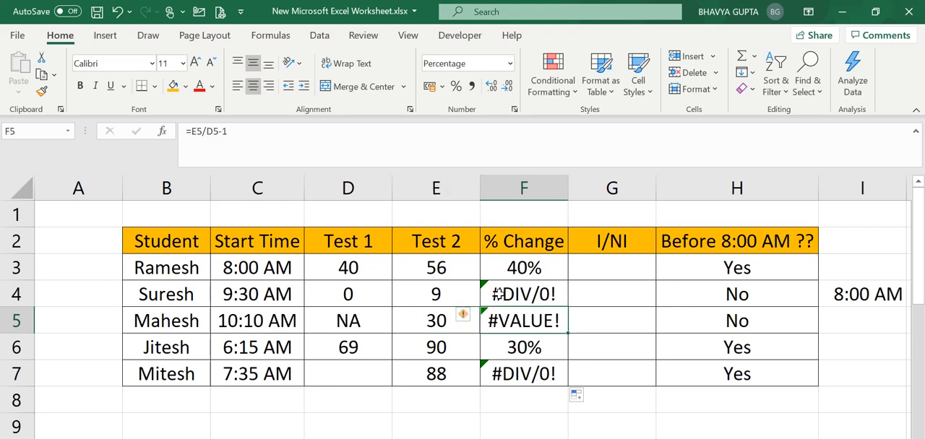
key(Down)
key(Left)
key(Up)
key(Left)
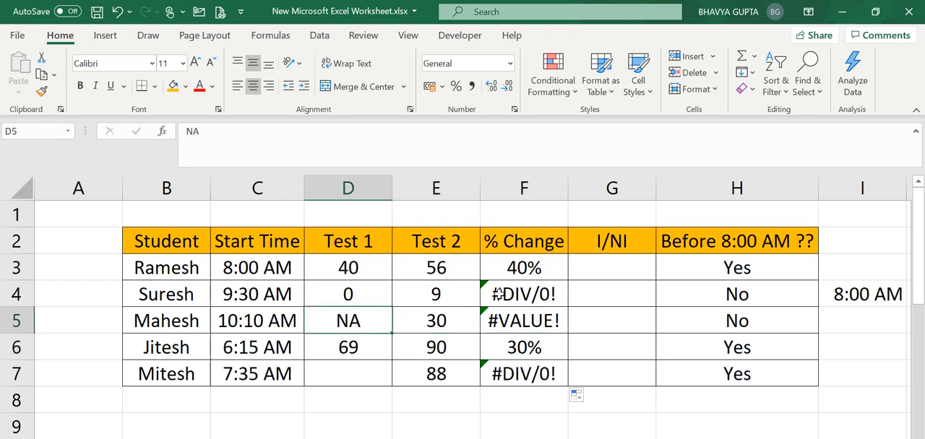
key(Right)
key(Right)
key(Left)
key(Left)
key(Right)
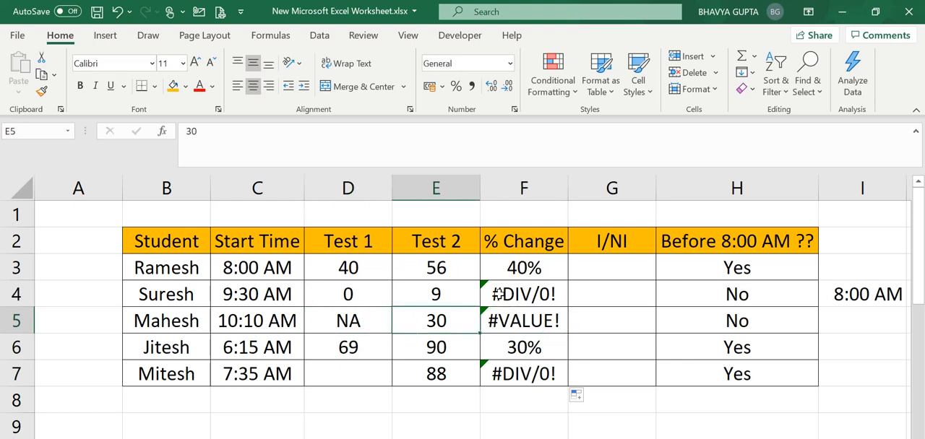
key(Right)
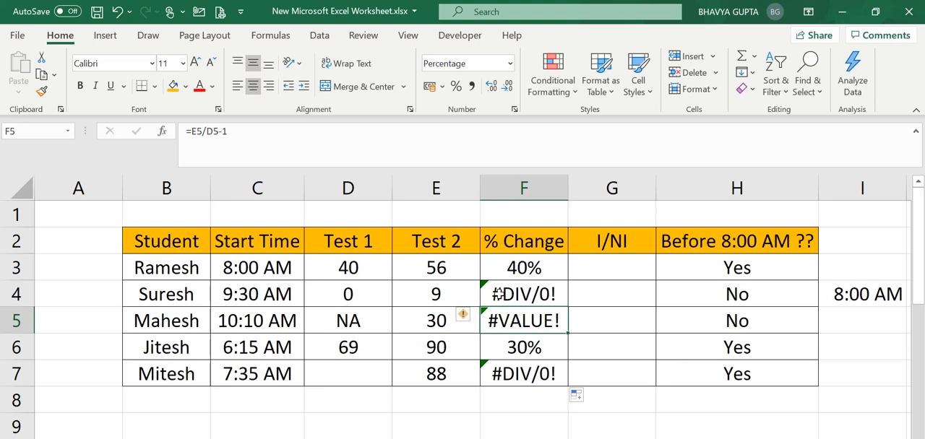
Step: Compare the Test 1 entries in D4:D7 to see which are unsuitable as a divisor
key(Up)
key(Left)
key(Left)
key(Right)
key(Left)
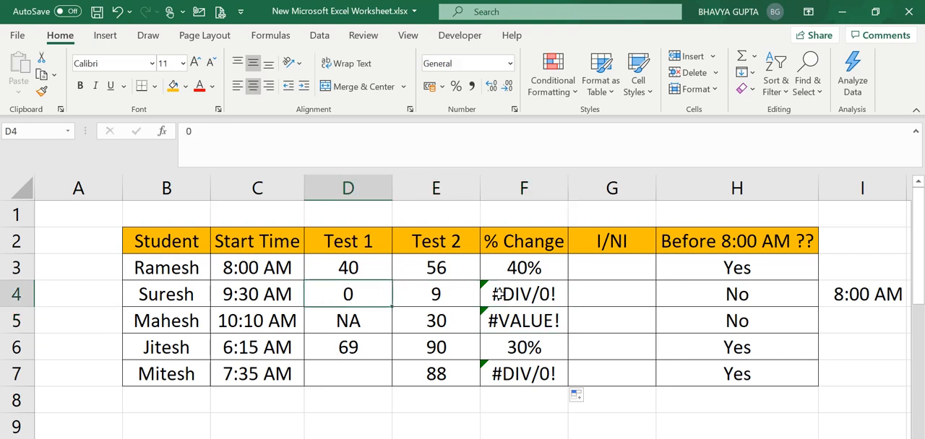
key(Down)
key(Down)
key(Down)
key(Up)
key(Up)
key(Up)
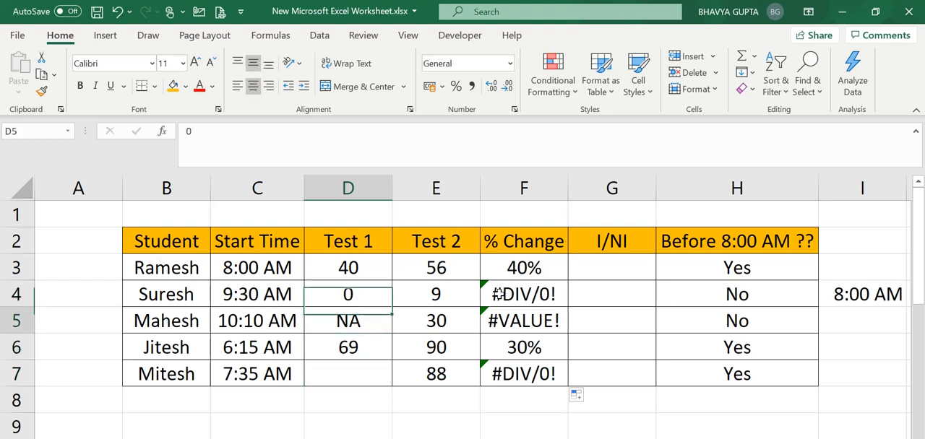
key(Down)
key(Down)
key(Down)
key(Up)
key(Up)
key(Up)
key(Down)
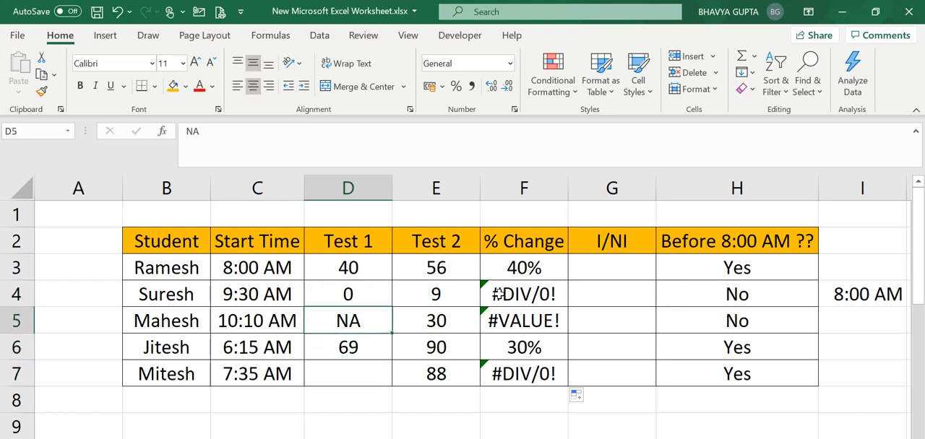
Step: Read across row 5 from the student cell to the Test 2 score
key(Left)
key(Left)
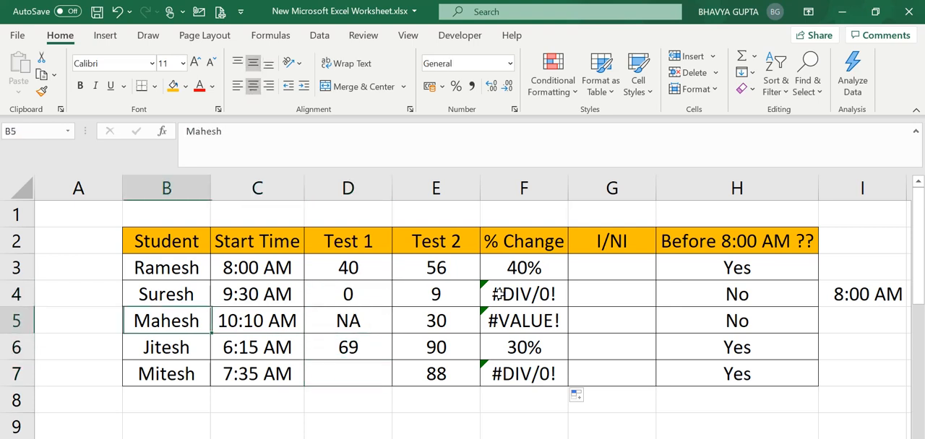
key(Right)
key(Right)
key(Left)
key(Left)
key(Left)
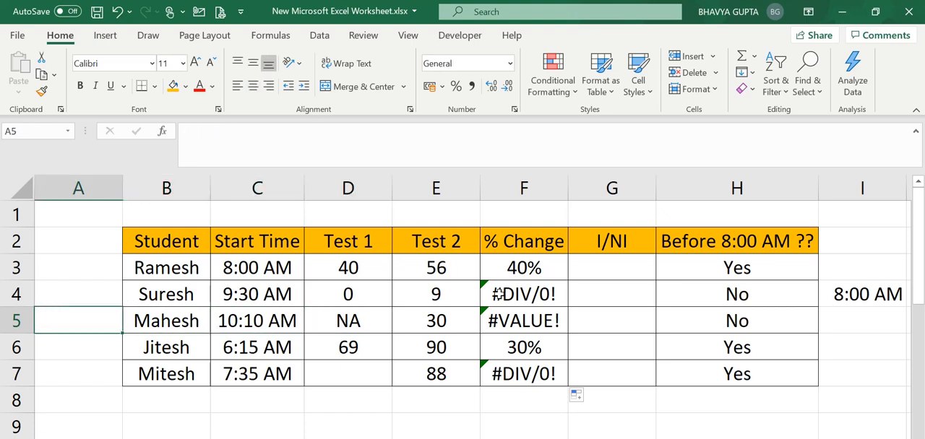
key(Right)
key(Right)
key(Right)
key(Right)
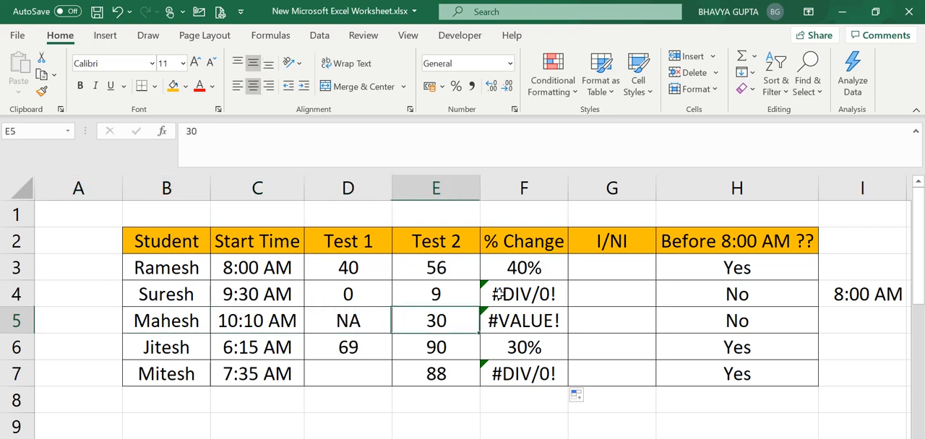
Step: Compare the Test 1 entries in D4 and D5 and check the % Change formula in F4
key(Right)
key(Down)
key(Up)
key(Up)
key(Left)
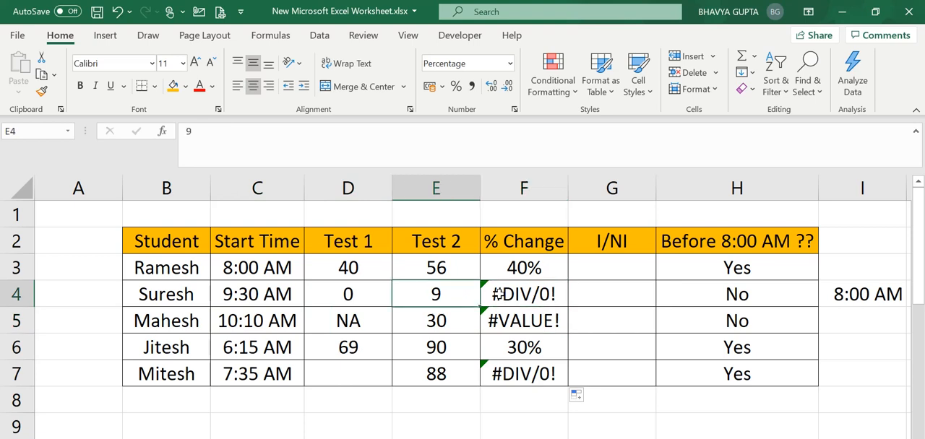
key(Left)
key(Down)
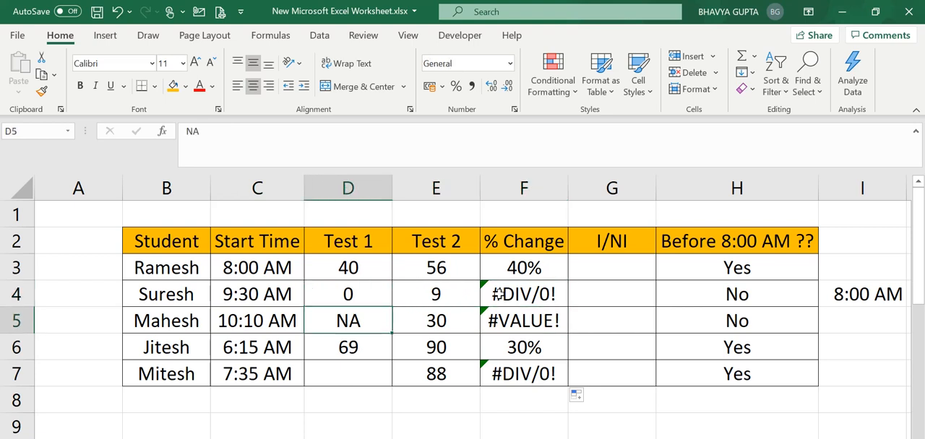
key(Up)
key(Right)
key(Left)
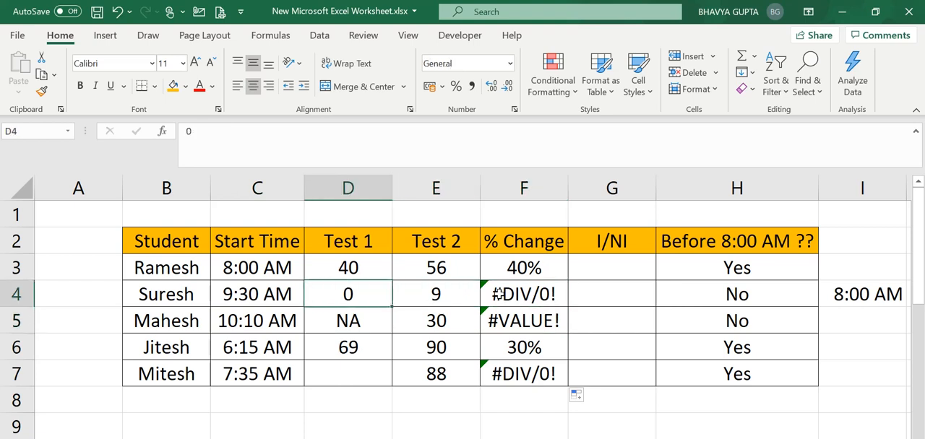
key(Right)
key(Right)
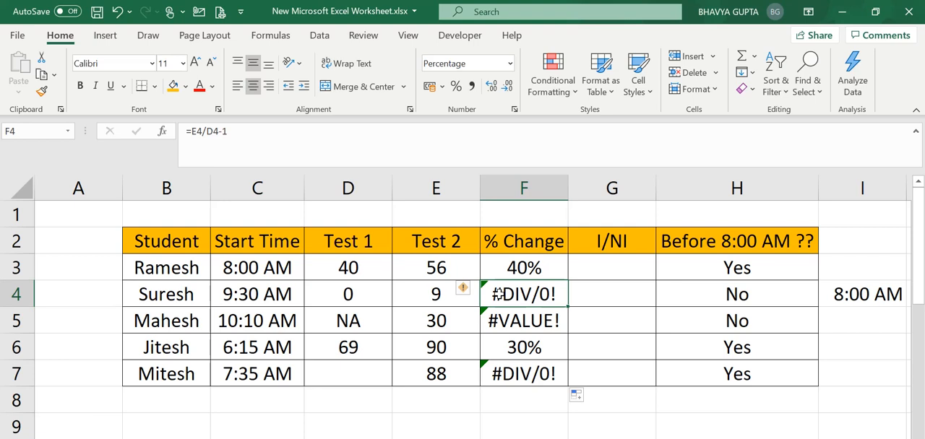
Step: Compare the % Change cells F4 to F7 to tell the two error types apart
key(Down)
key(Up)
key(Down)
key(Up)
key(Down)
key(Down)
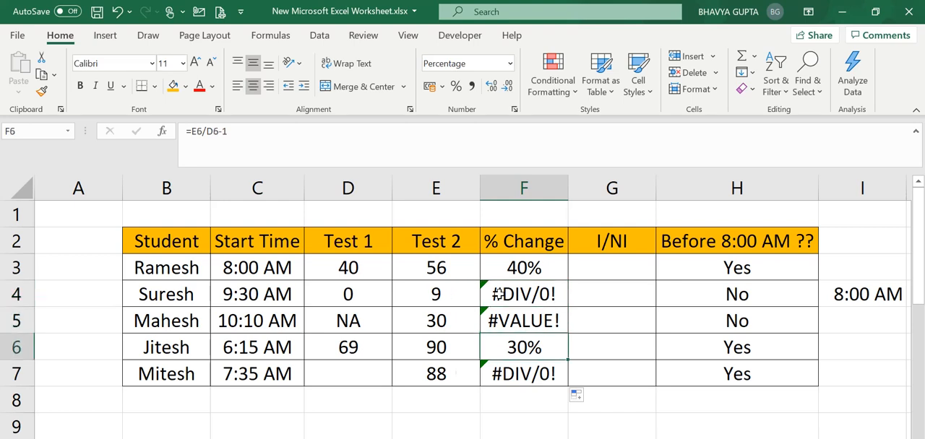
key(Down)
key(Up)
key(Up)
key(Up)
key(Down)
key(Down)
key(Up)
key(Up)
Step: Examine the Test 1 and Test 2 scores in row 4 alongside the error in F4
key(Left)
key(Left)
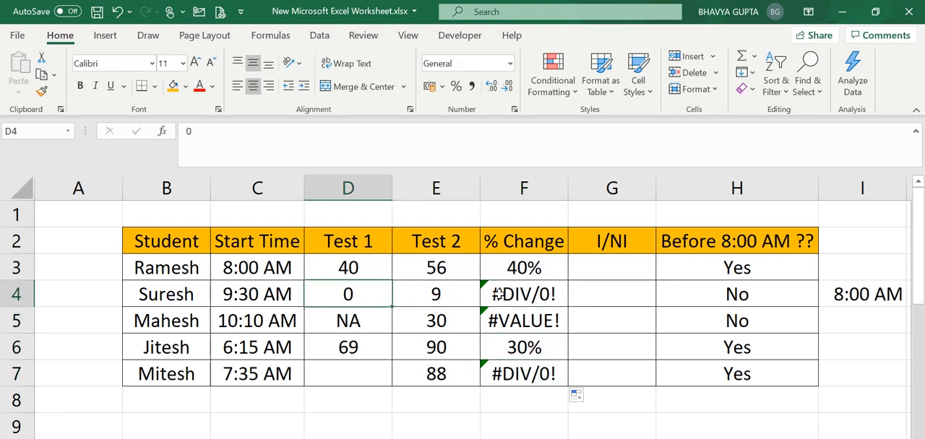
key(Right)
key(Left)
key(Right)
key(Right)
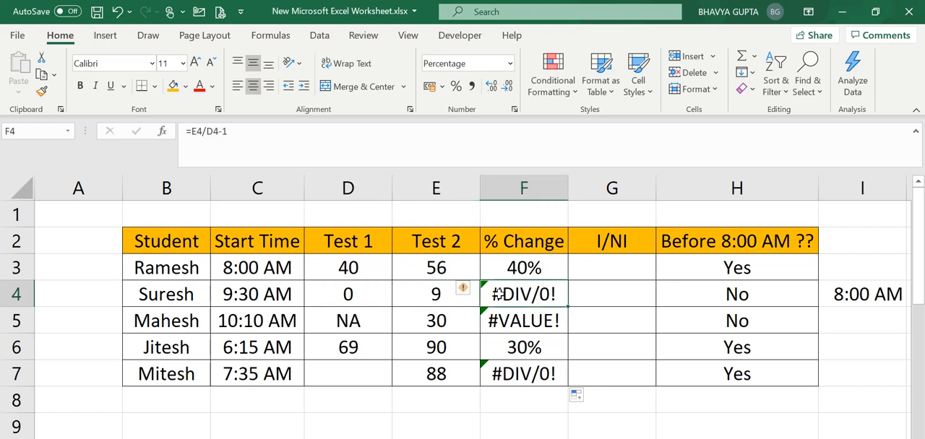
key(Left)
key(Left)
key(Right)
key(Right)
key(Right)
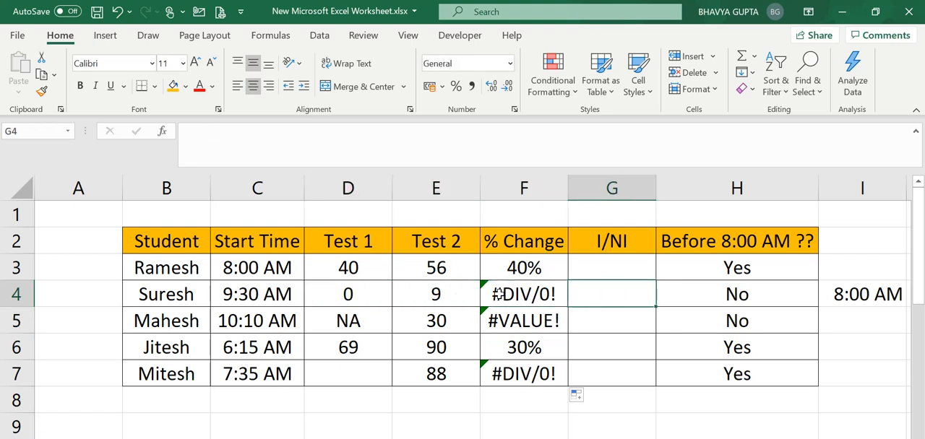
key(Left)
key(Left)
key(Left)
Step: Examine the row 5 entries alongside the error in F5, comparing the Test 1 entry with D4
key(Down)
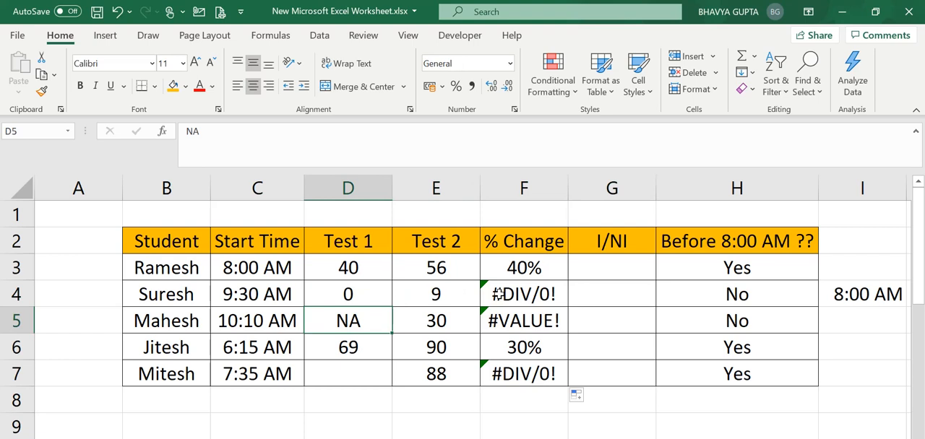
key(Left)
key(Left)
key(Right)
key(Right)
key(Right)
key(Right)
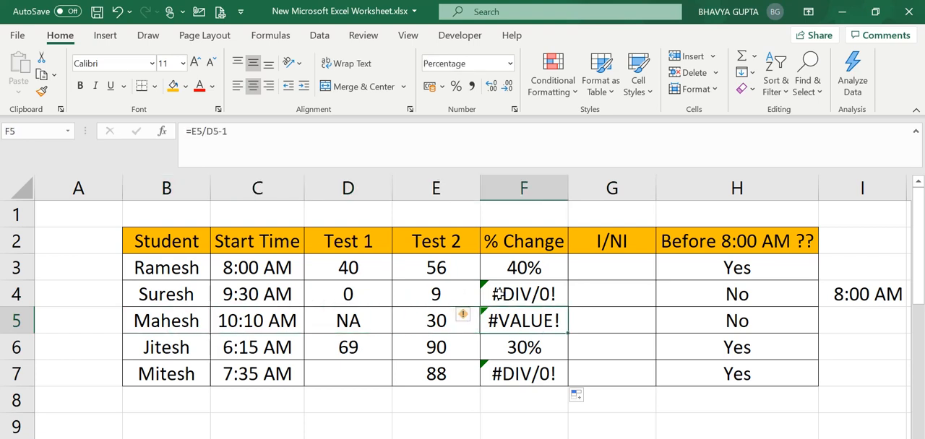
key(Up)
key(Left)
key(Left)
key(Down)
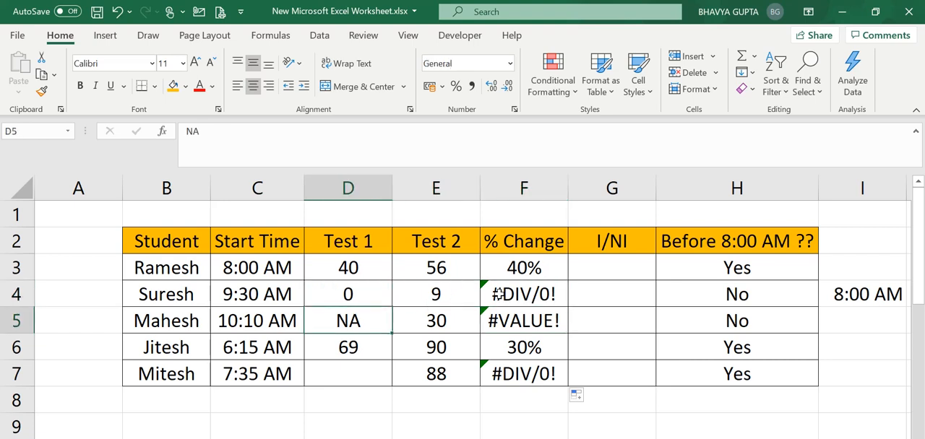
key(Up)
key(Down)
key(Right)
key(Right)
key(Left)
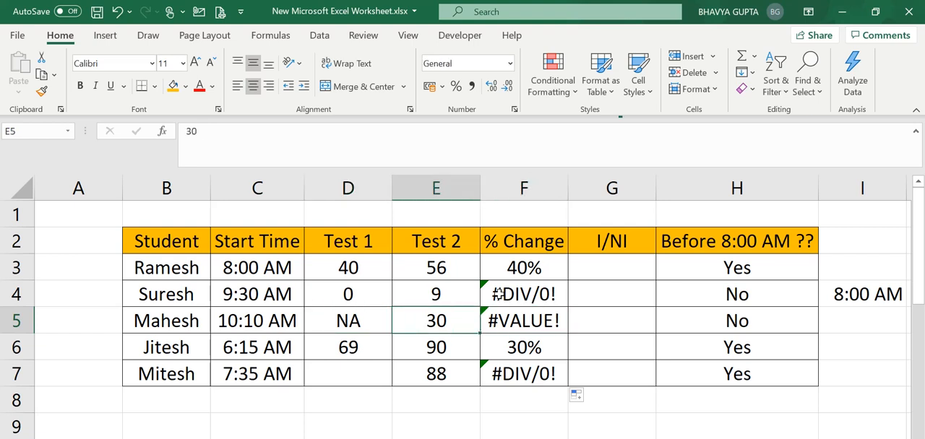
key(Left)
key(Right)
key(Right)
Step: Change the F3 formula to =IFERROR(E3/D3-1," ") and fill it down through F7
key(Up)
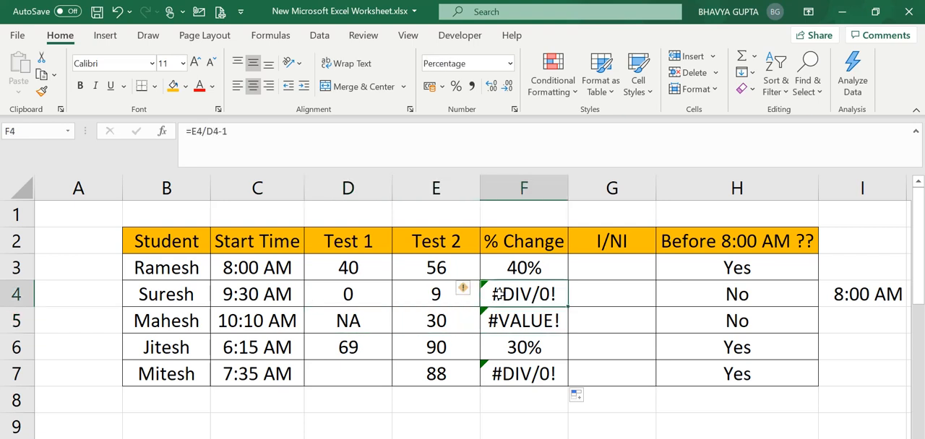
key(Up)
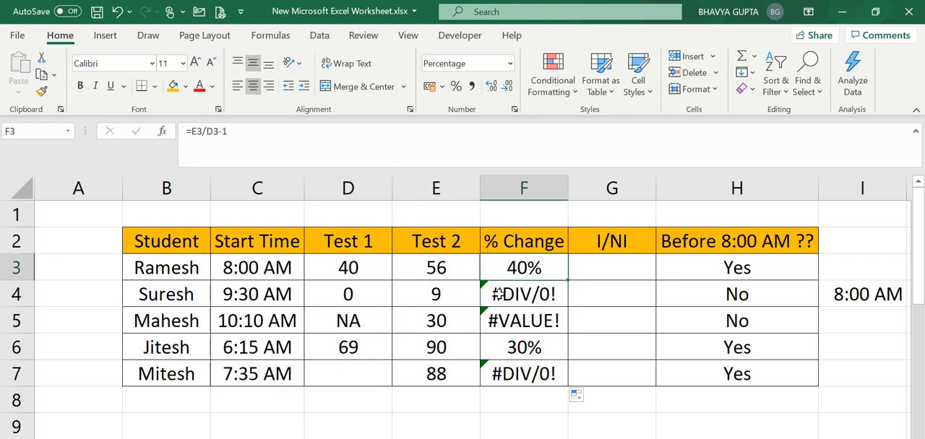
double_click(532, 270)
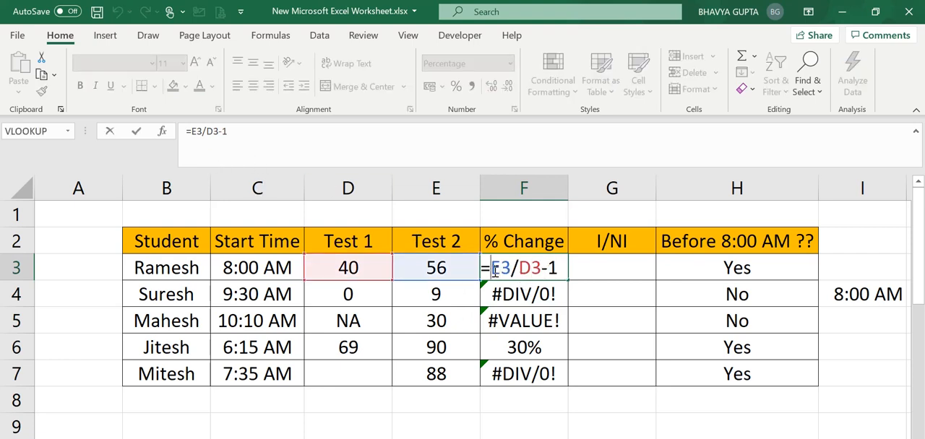
text(ife)
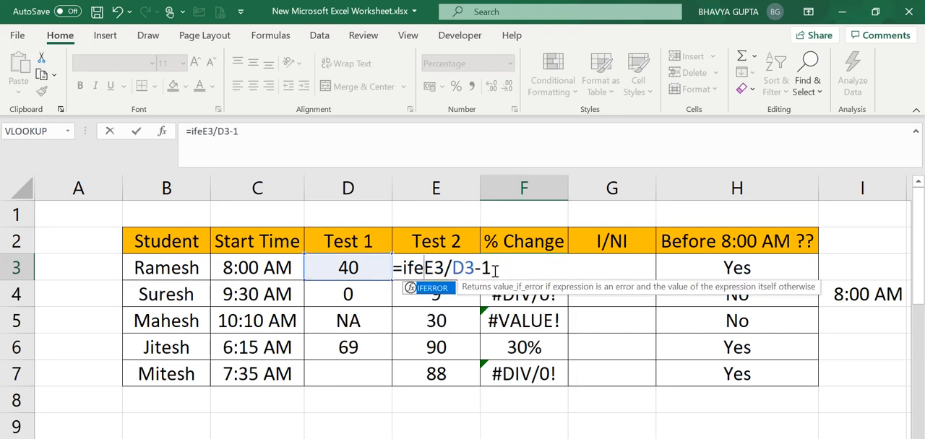
key(Tab)
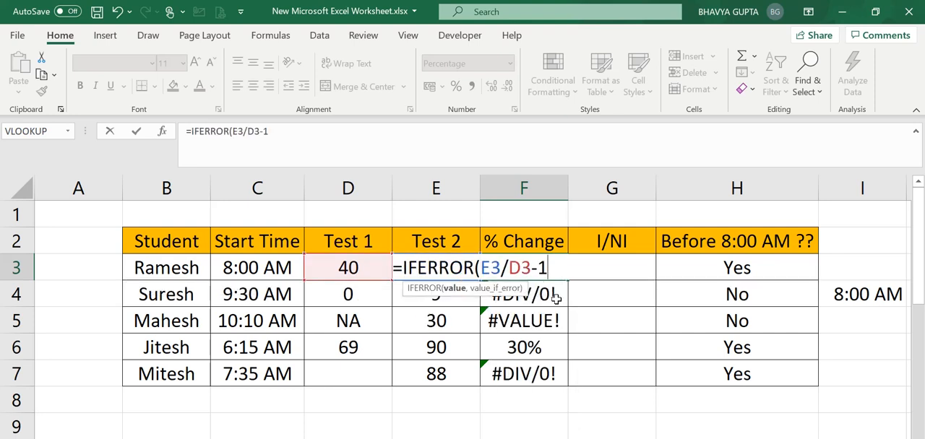
text(,)
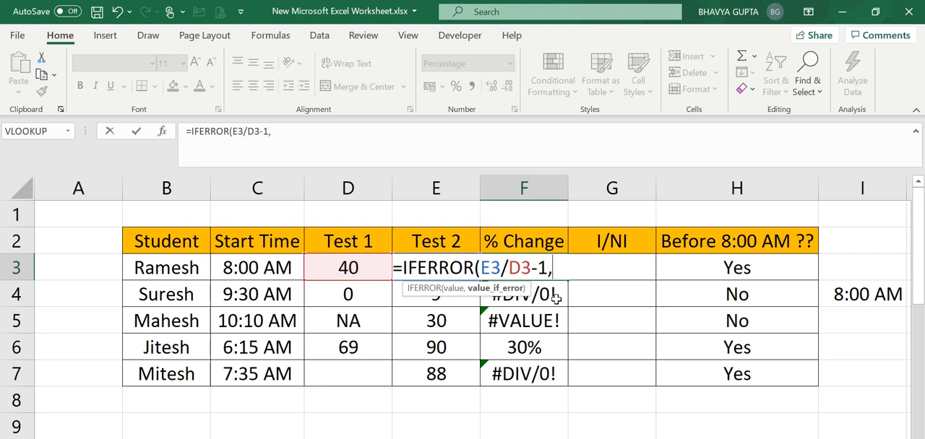
text(" "))
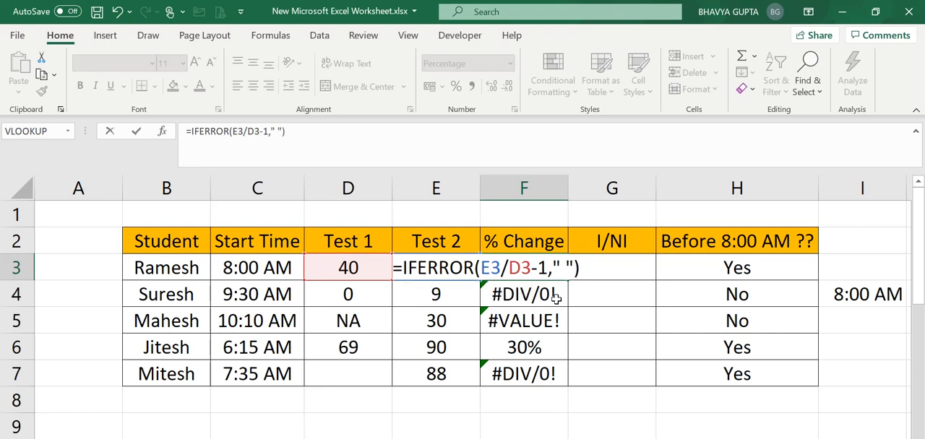
key(Return)
click(541, 273)
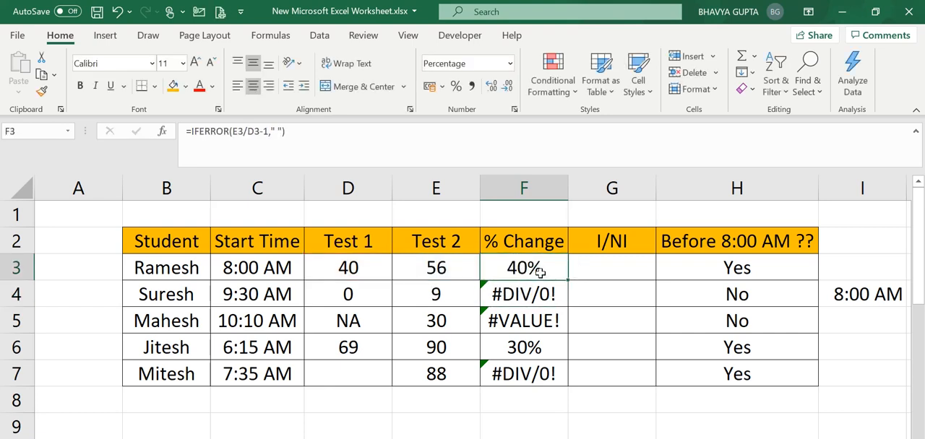
double_click(568, 280)
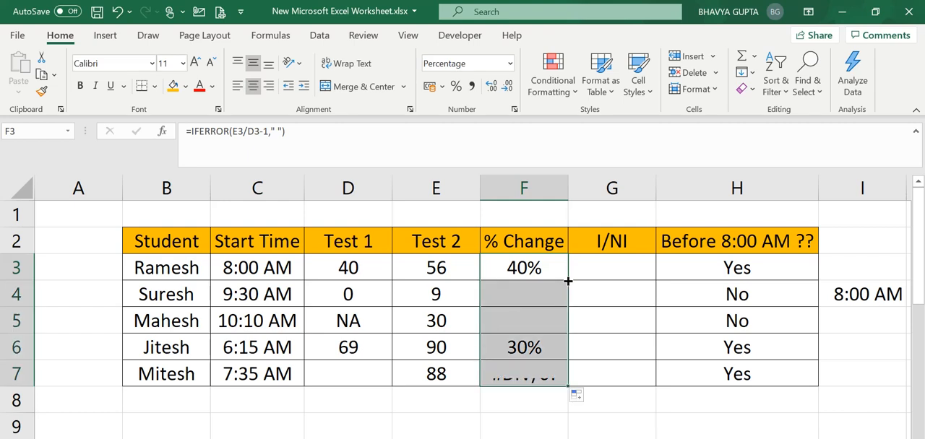
Step: Check the IFERROR formulas in F4, F5 and F7, comparing F4 with the row 4 test scores
click(544, 369)
click(503, 290)
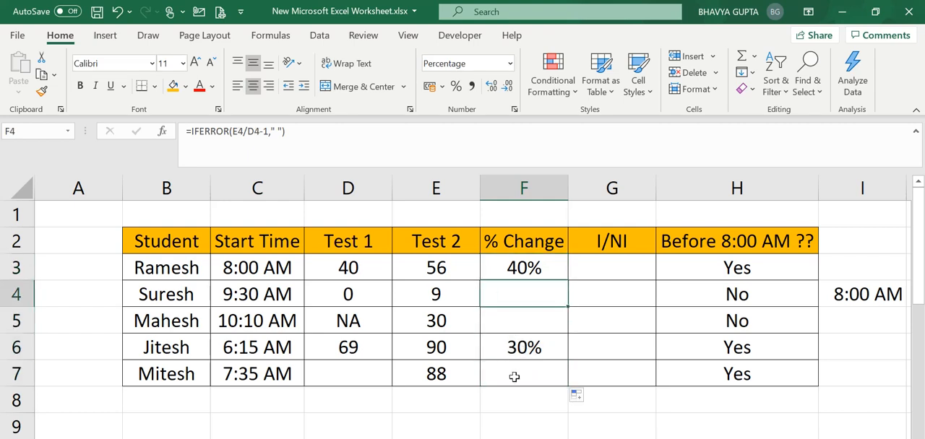
click(513, 376)
click(497, 328)
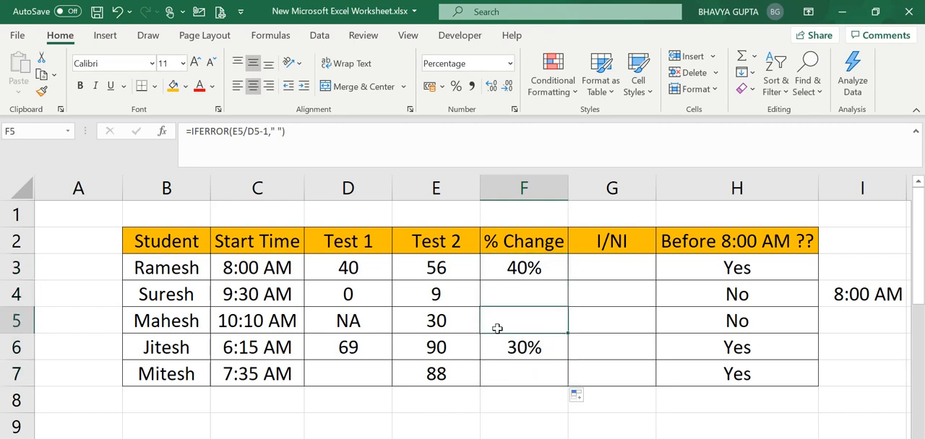
key(Up)
key(Down)
key(Up)
key(Left)
key(Left)
key(Right)
key(Right)
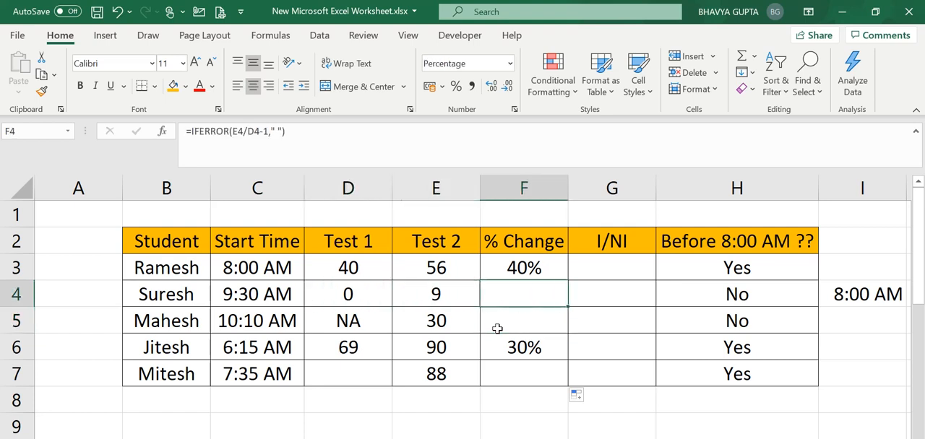
Step: Undo the IFERROR edit and its fill-down in the % Change column
key(ctrl+z)
key(ctrl+z)
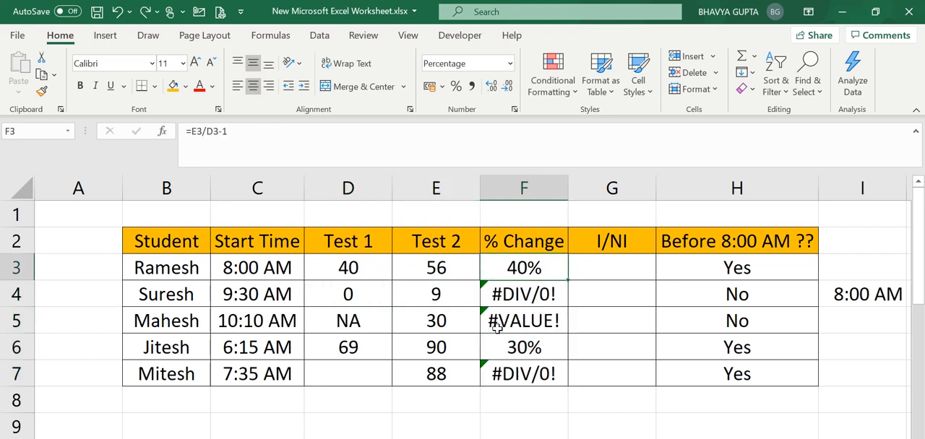
click(551, 336)
Step: Replace the F3 formula with an IF that tests D3=0 and returns " " when true
double_click(523, 267)
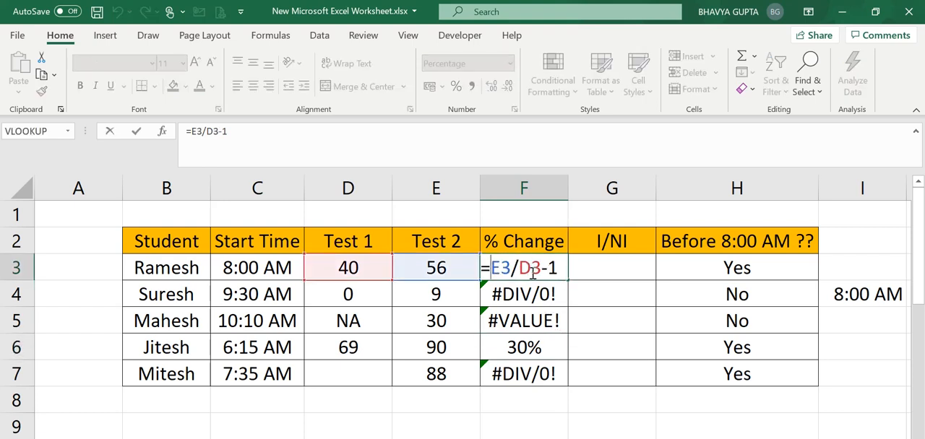
drag(559, 275, 493, 273)
key(BackSpace)
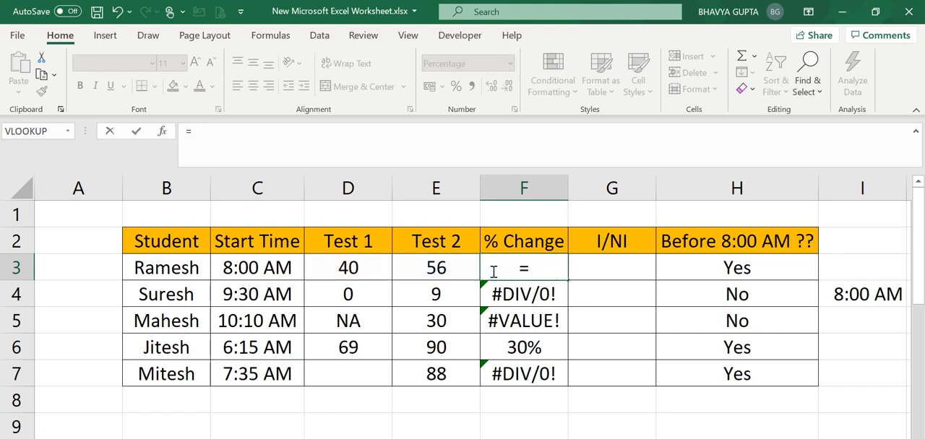
text(if()
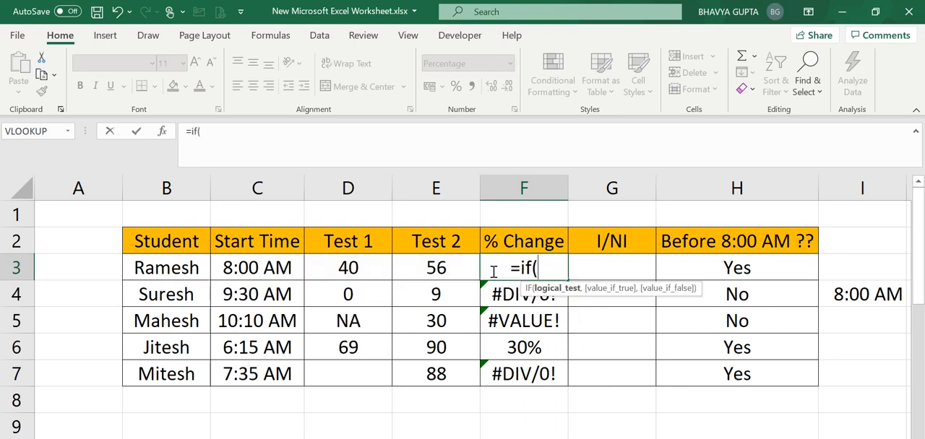
click(359, 269)
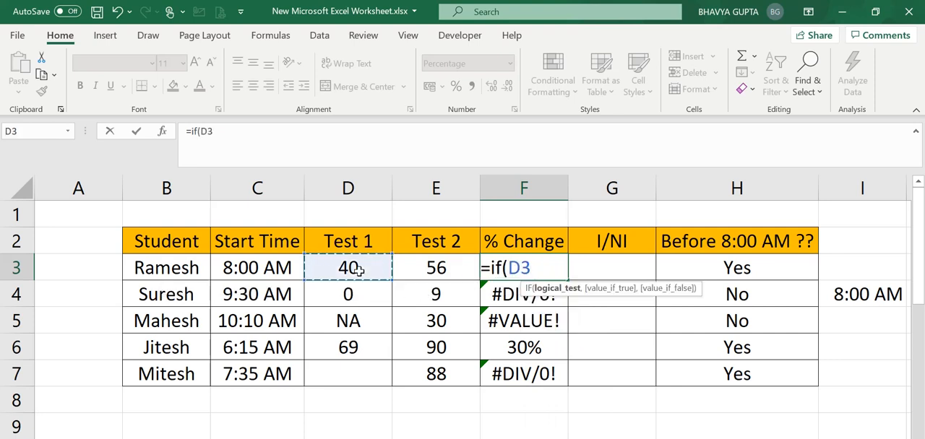
text(=0)
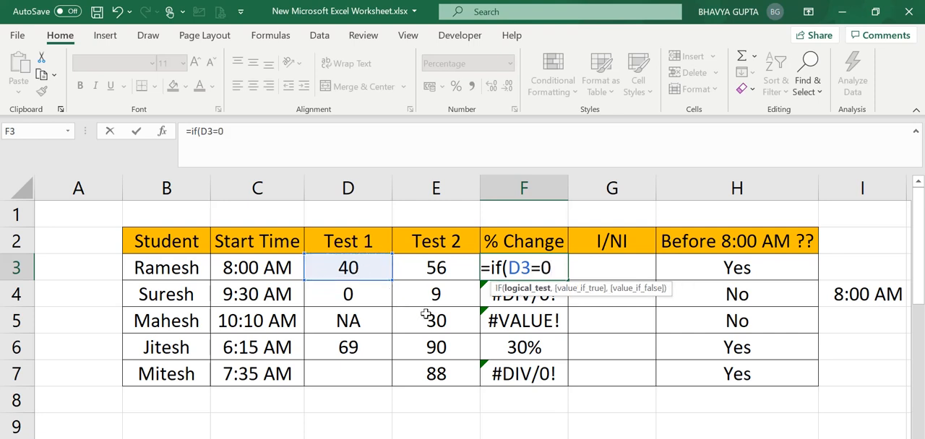
text(,)
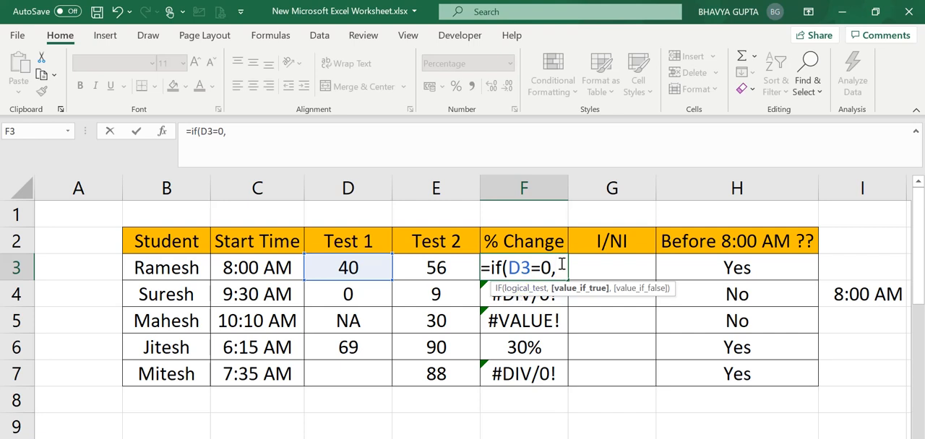
text(" ")
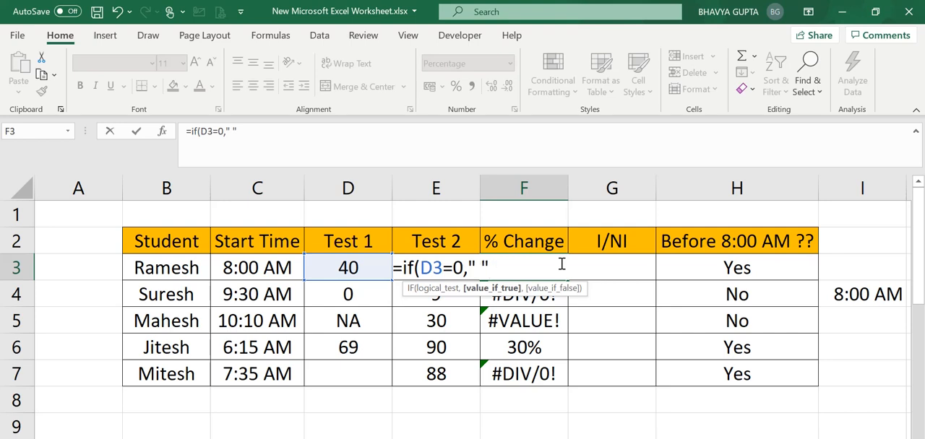
text(,)
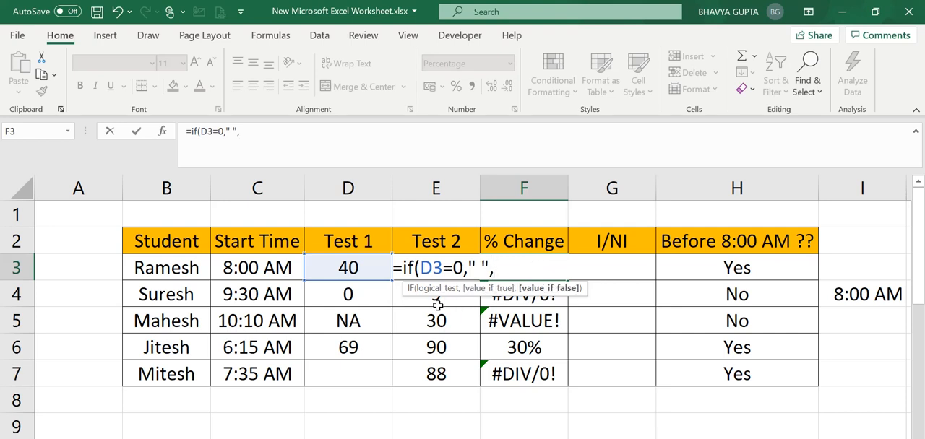
Step: Complete the F3 IF formula with E3/D3-1 as the value if false
key(Left)
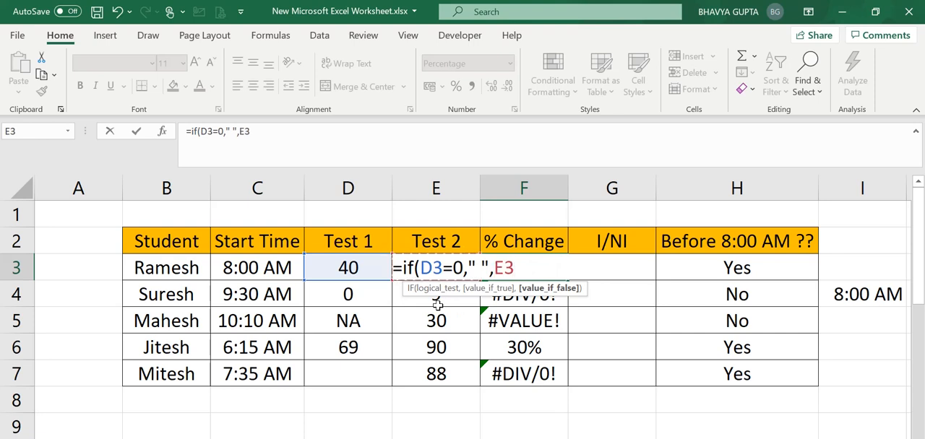
text(/)
click(341, 269)
text(-1)
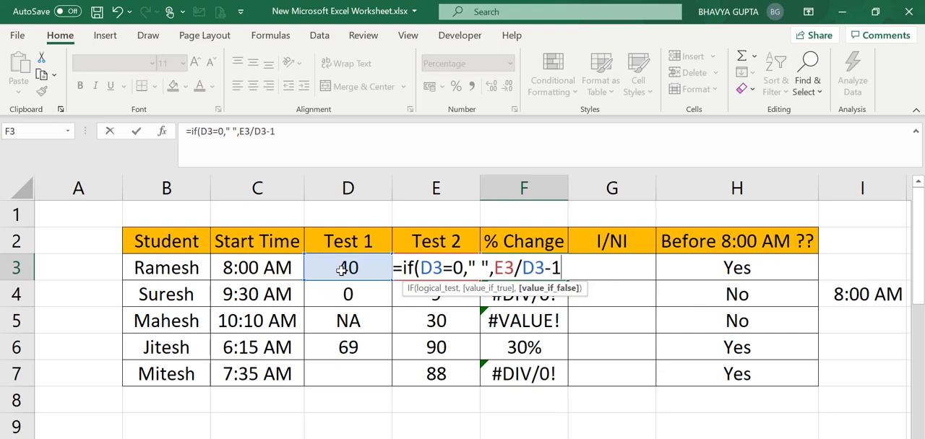
text())
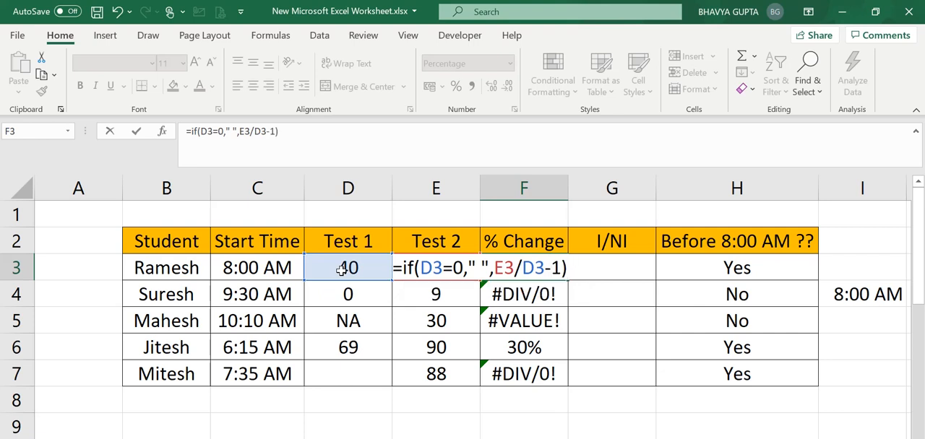
key(Return)
Step: Fill the F3 IF formula down through F7
click(508, 267)
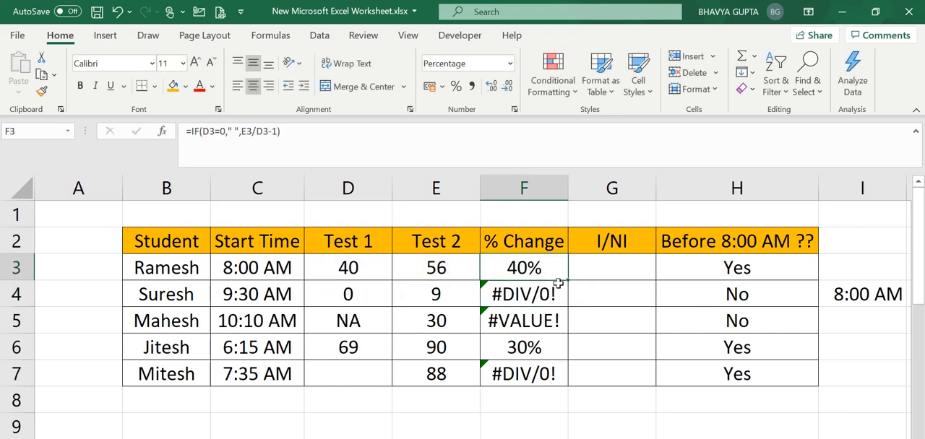
drag(569, 279, 541, 367)
click(538, 375)
Step: Check the IF formulas in F3 through F6 and compare the F5 error with the Test 1 entry in D5
click(500, 316)
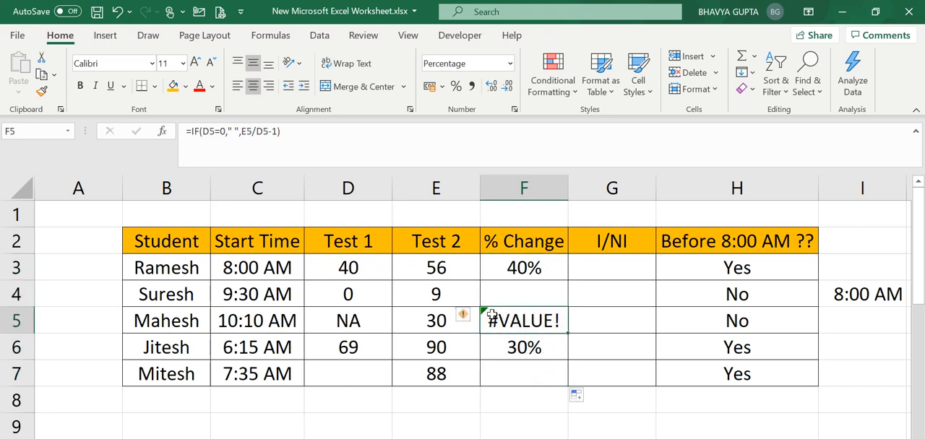
click(354, 330)
click(535, 318)
key(Up)
key(Up)
key(Down)
key(Down)
key(Down)
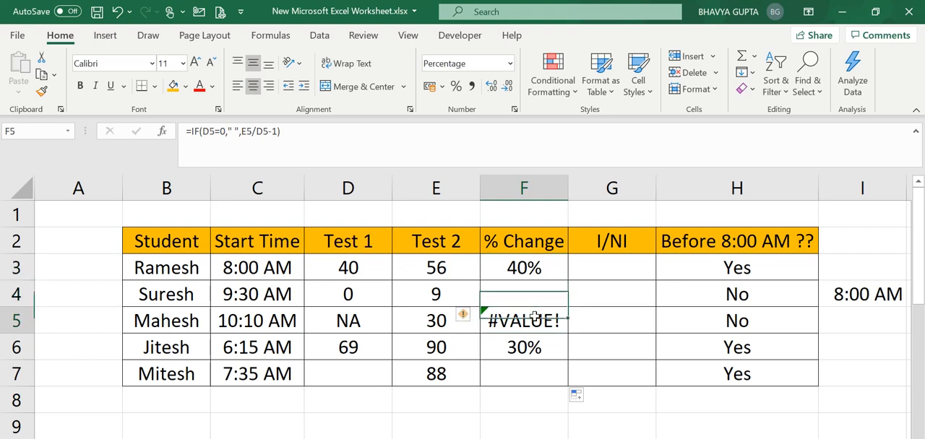
key(Up)
key(Up)
key(Up)
key(Down)
key(Down)
key(Down)
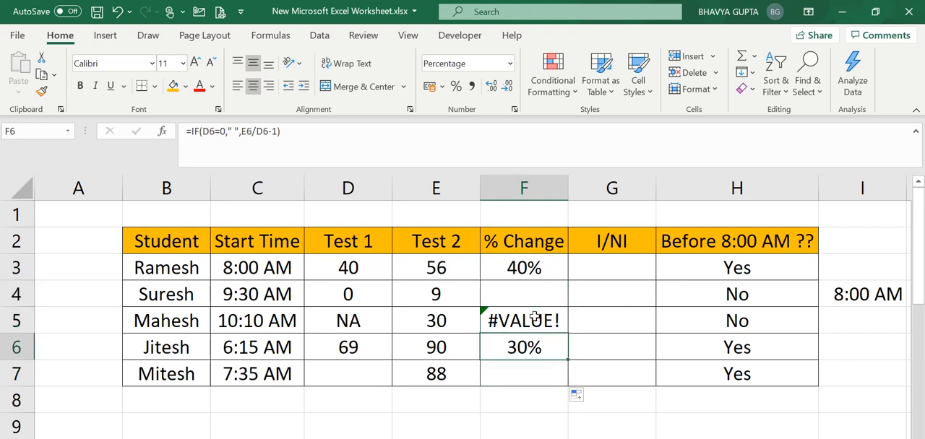
key(Up)
key(Up)
key(Up)
key(Down)
key(Down)
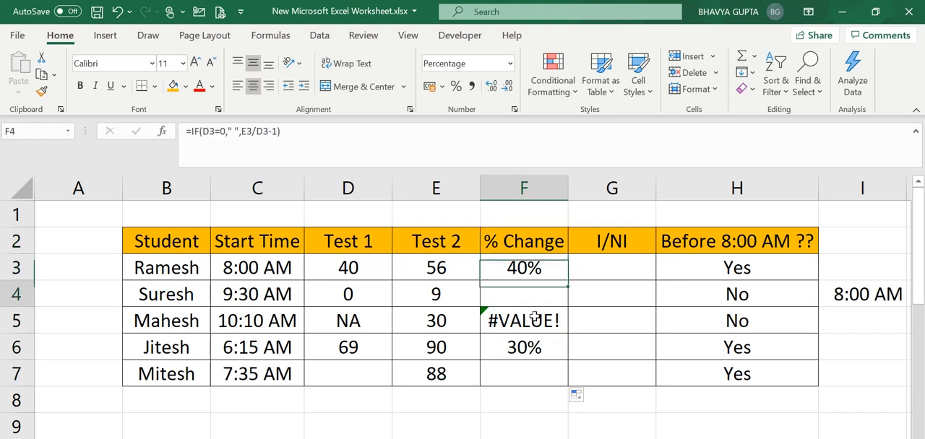
key(Left)
key(Left)
key(Right)
key(Up)
key(Right)
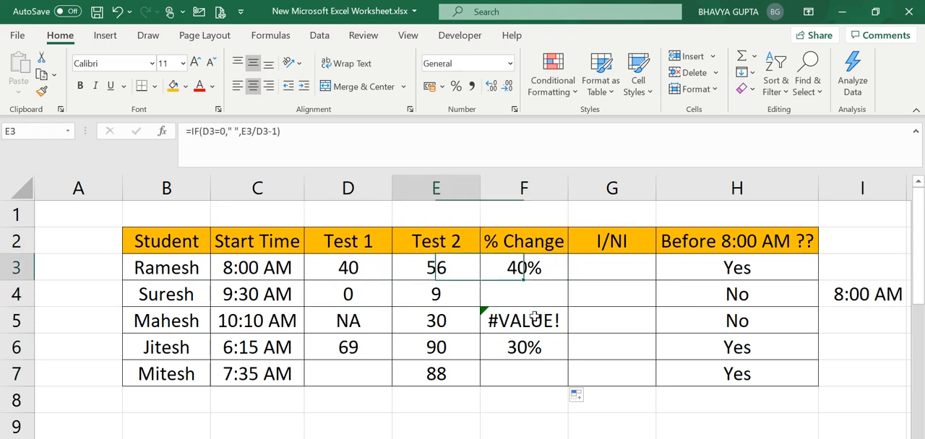
key(Left)
key(Right)
key(Left)
key(Right)
key(Left)
key(Left)
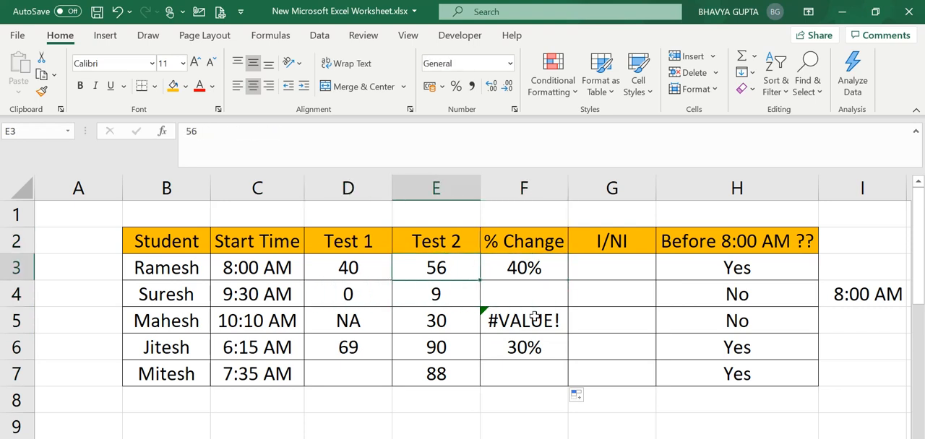
key(Right)
key(Right)
key(Right)
key(Left)
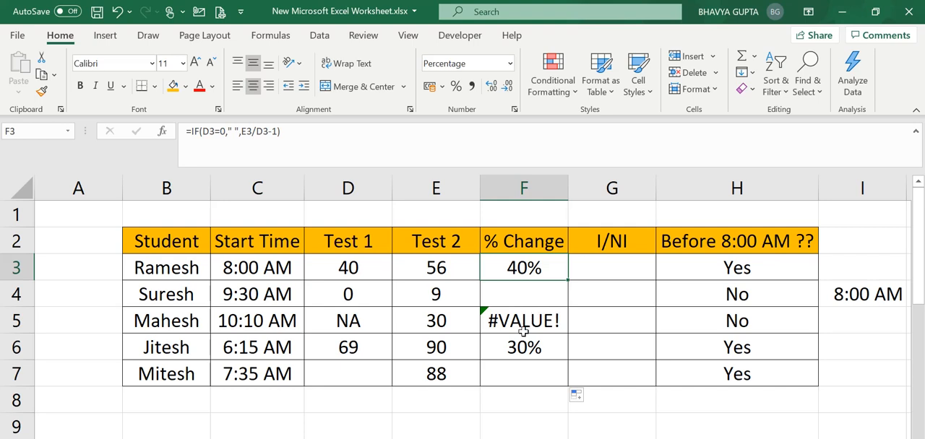
Step: Examine the Test 1 and Test 2 entries in row 5 alongside the error in F5
click(523, 332)
click(519, 357)
click(394, 326)
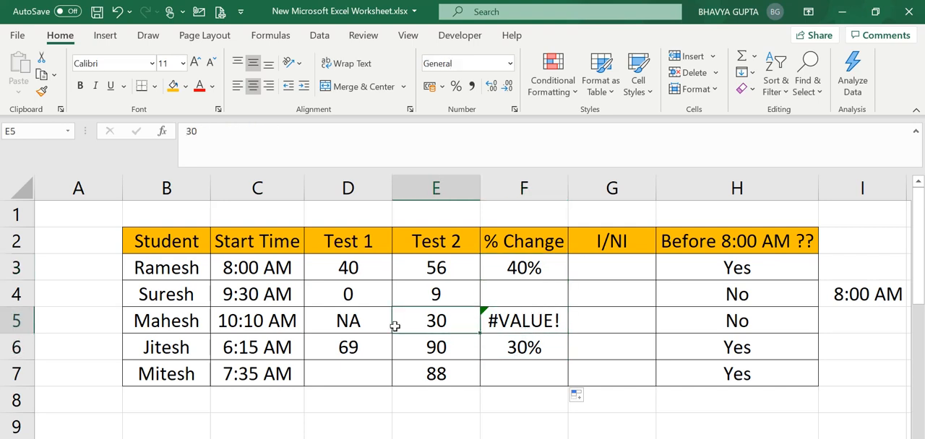
click(502, 318)
click(416, 316)
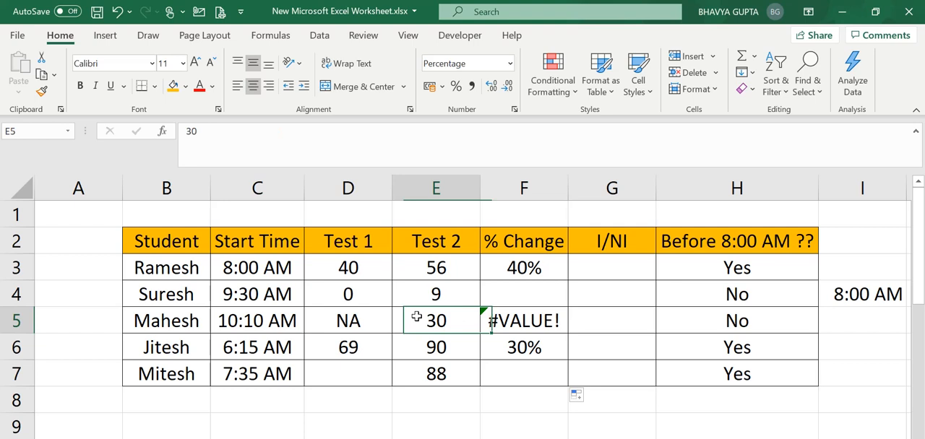
click(377, 320)
Step: Examine the empty I/NI column and the test scores in rows 3 and 4
click(588, 243)
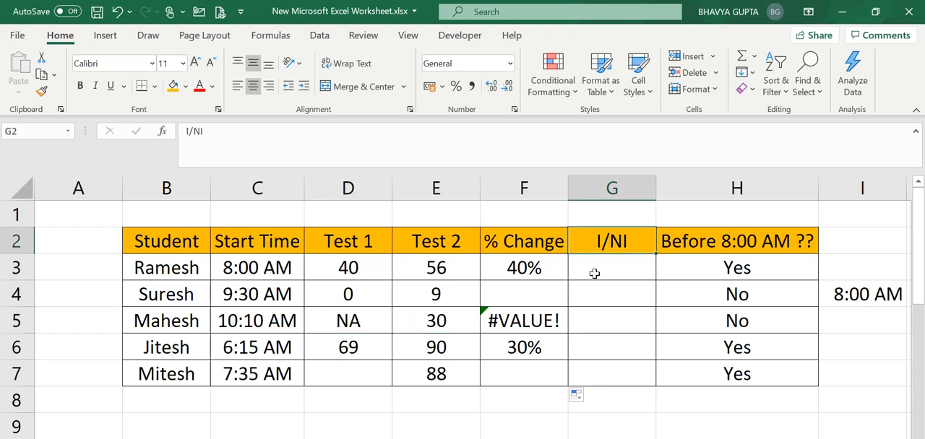
click(593, 272)
click(495, 280)
click(388, 287)
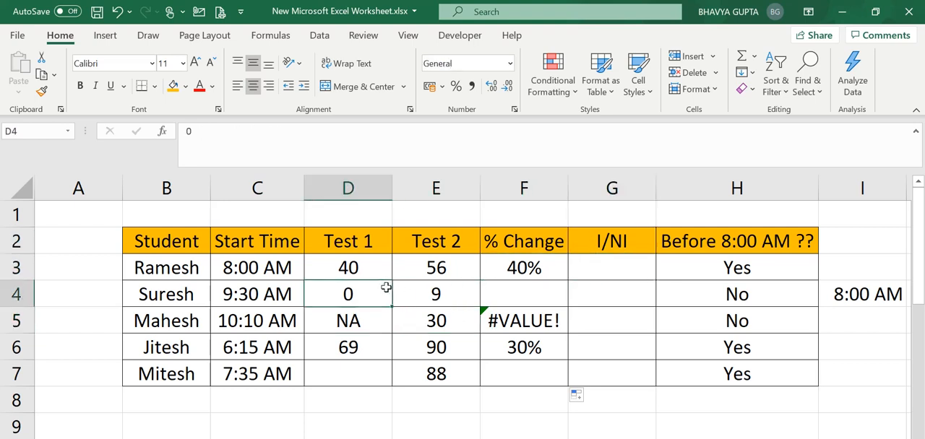
click(421, 271)
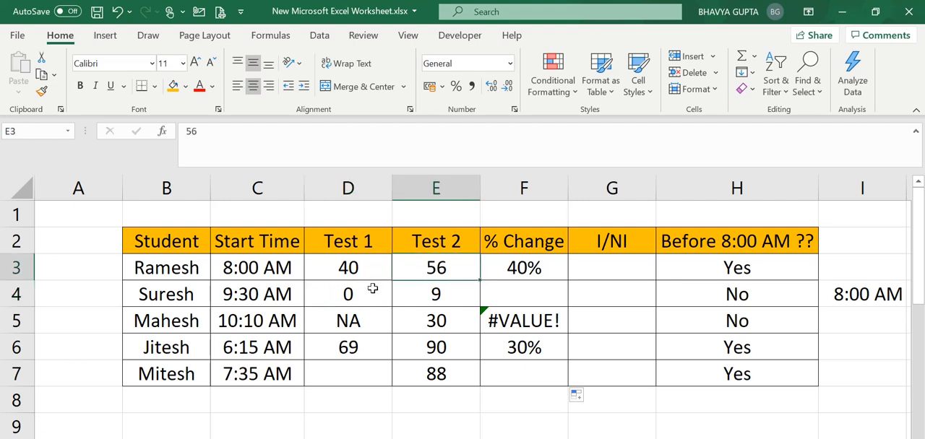
click(373, 289)
click(371, 275)
click(424, 268)
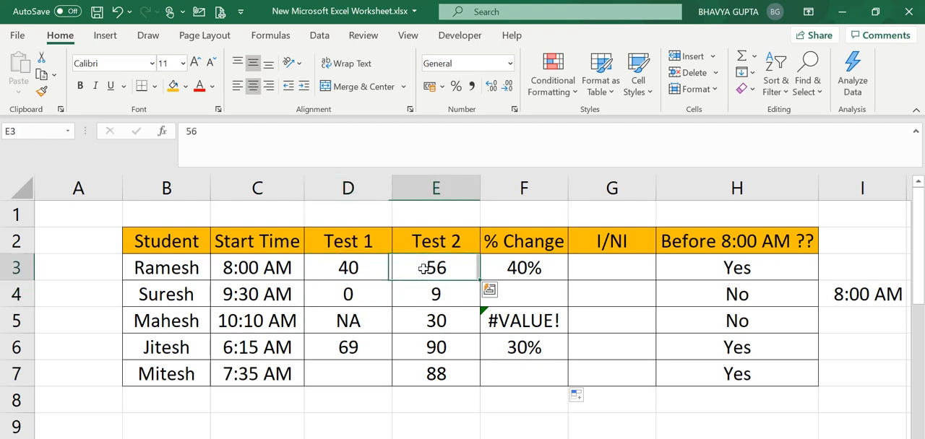
click(373, 294)
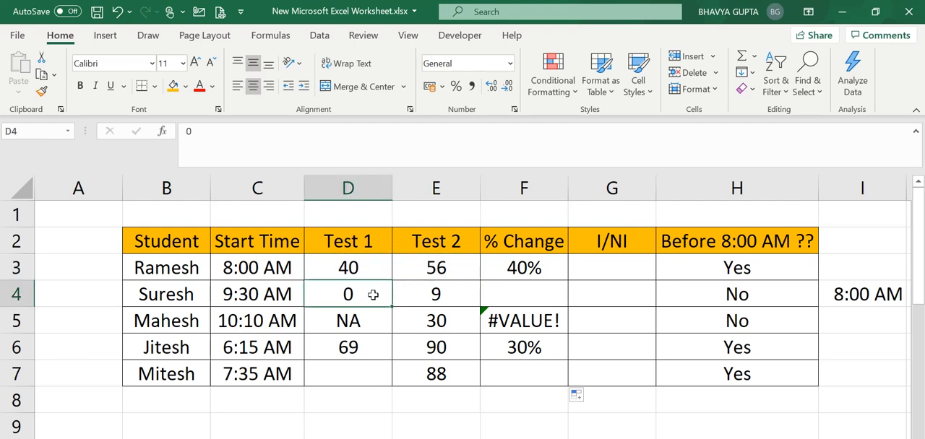
Step: Set the Test 1 score in D4 to 20
double_click(373, 295)
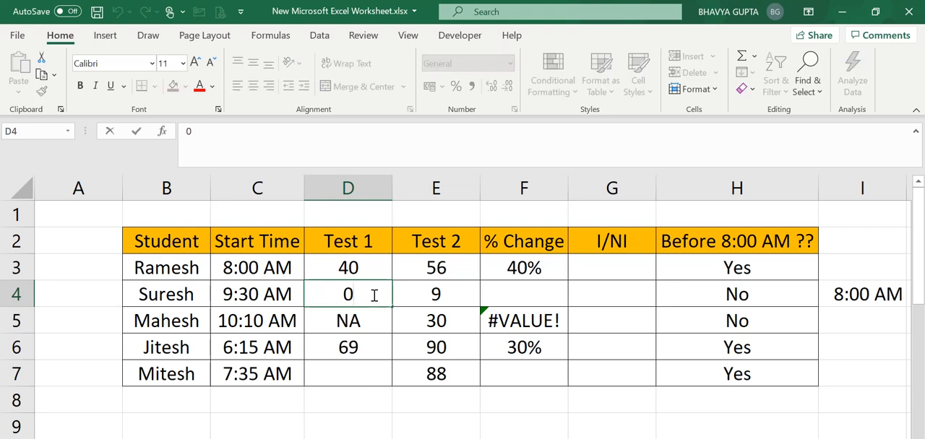
key(BackSpace)
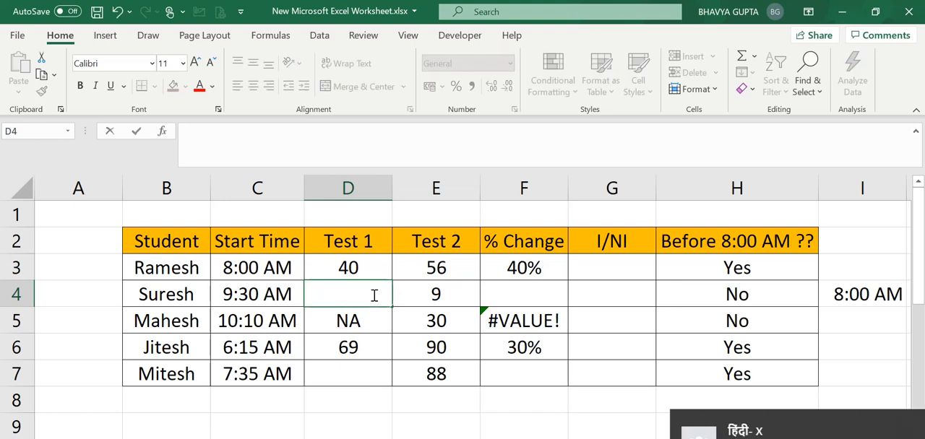
text(20)
key(Return)
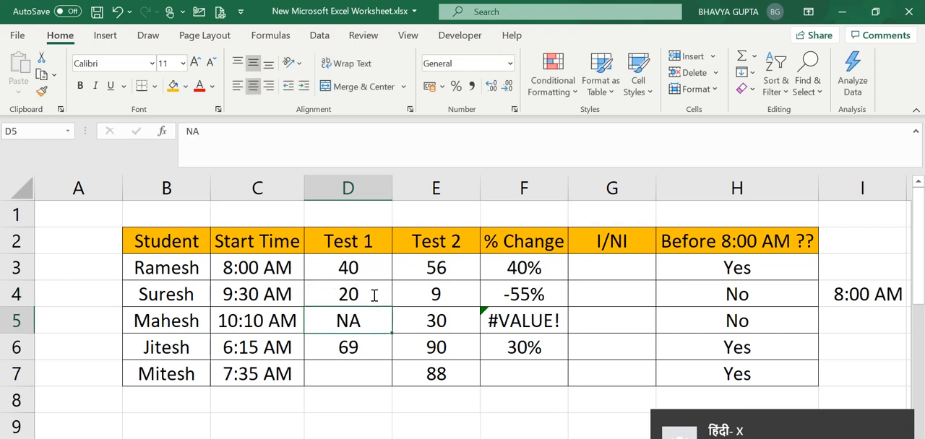
key(Down)
key(Up)
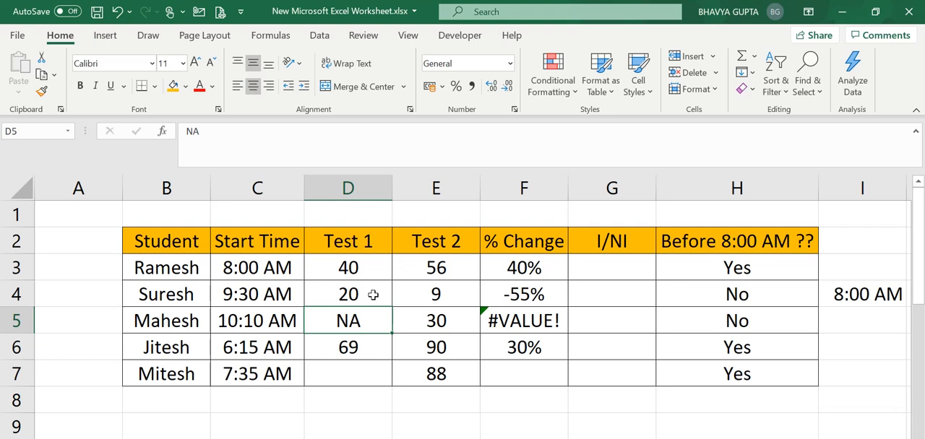
Step: Set the Test 1 scores to 38 in D5 and 70 in D7
text(38)
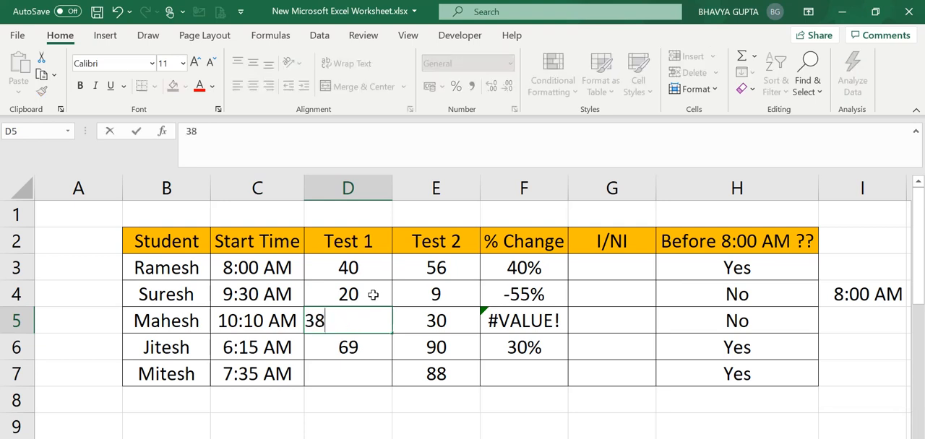
key(Return)
key(Down)
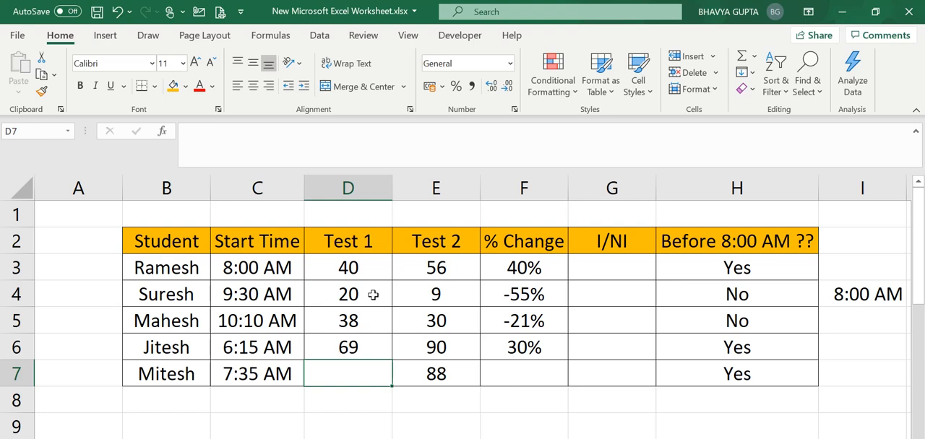
text(70)
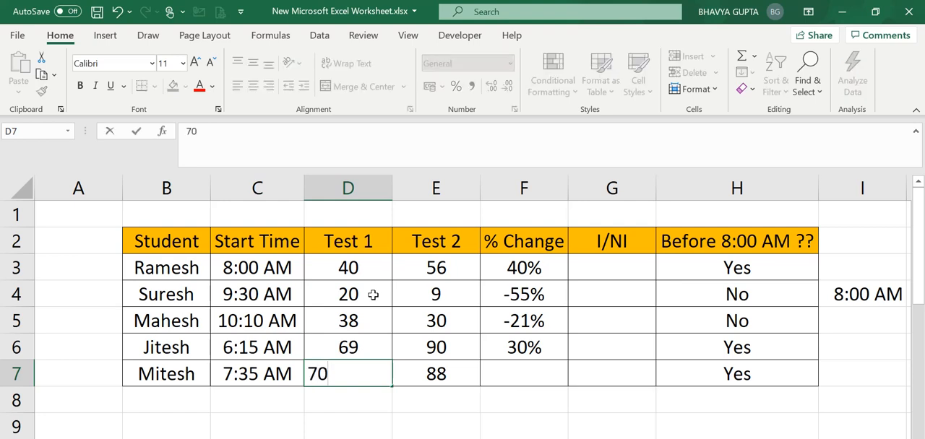
key(Right)
key(Right)
key(Up)
key(Up)
key(Up)
key(Up)
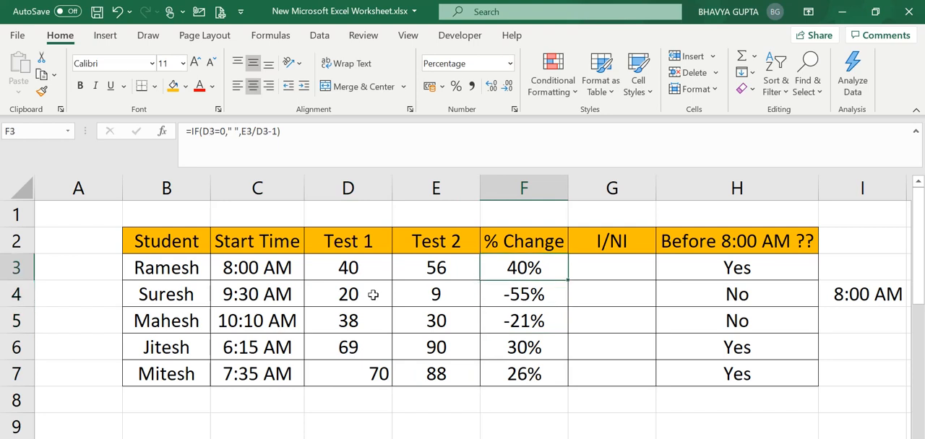
Step: Center the Test 1 score in D7 vertically and horizontally within its cell
click(362, 376)
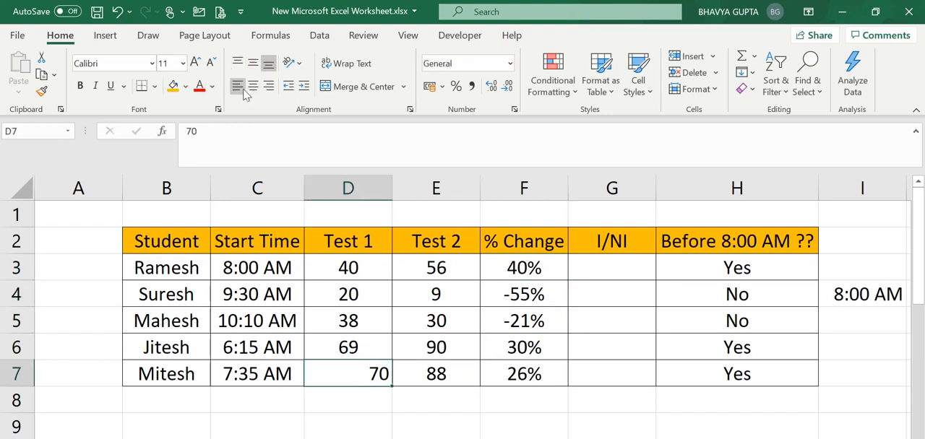
click(253, 63)
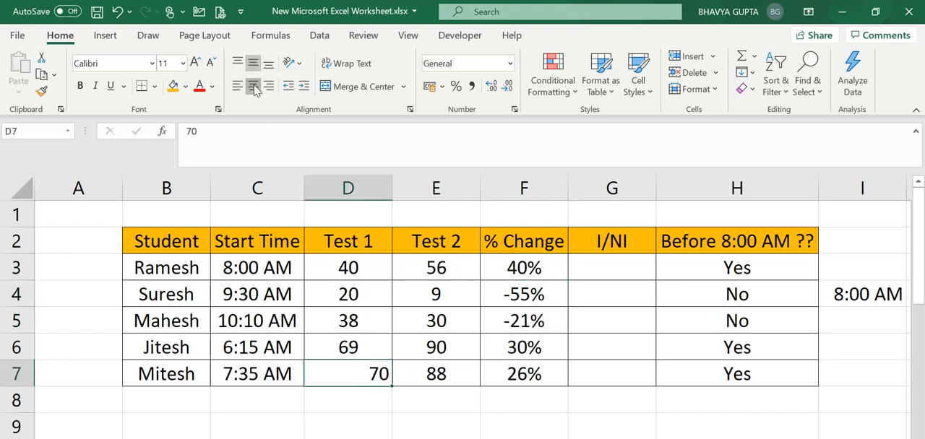
click(253, 86)
Step: Inspect the % Change formula in F7 without altering it
key(Right)
key(Up)
key(Up)
click(530, 370)
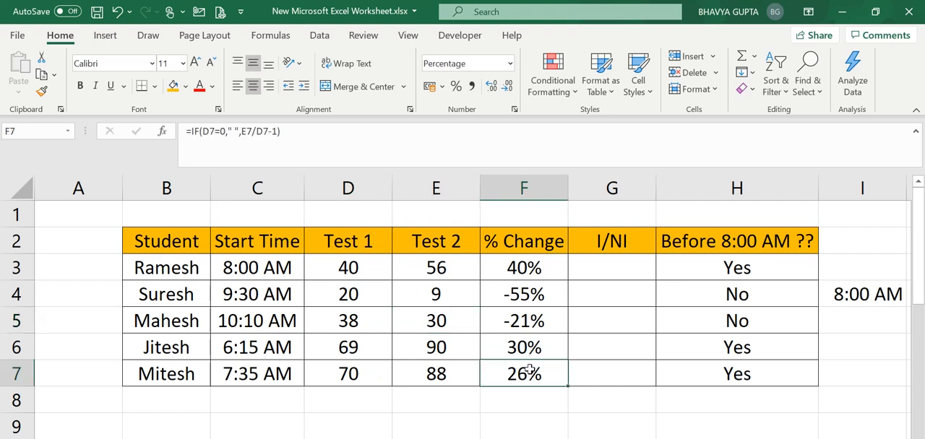
double_click(529, 371)
key(Escape)
Step: Examine the empty I/NI column and its header in relation to the Test 1 and Test 2 columns
click(615, 277)
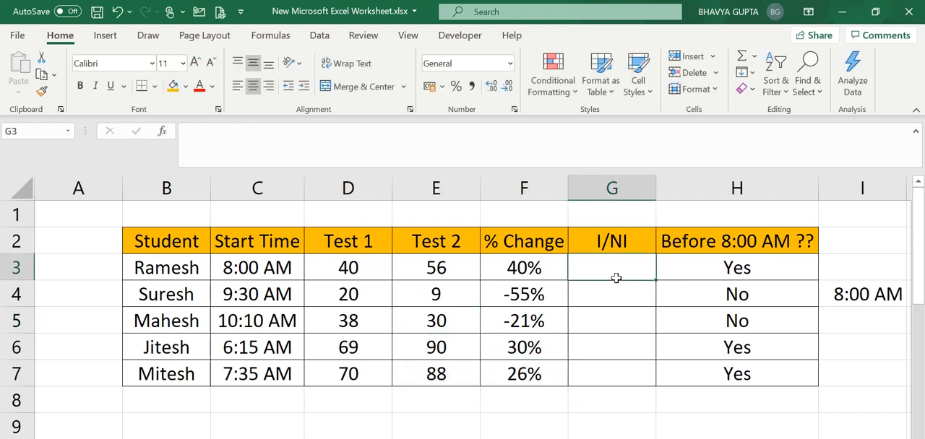
key(Up)
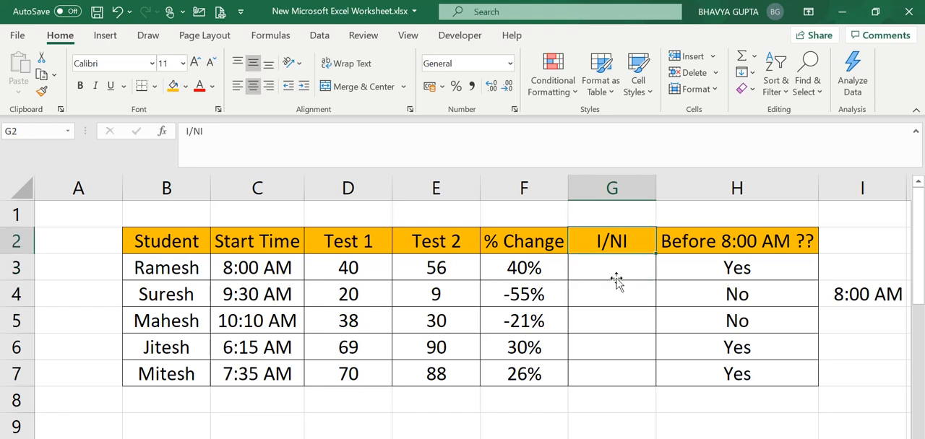
key(Left)
key(Left)
key(Left)
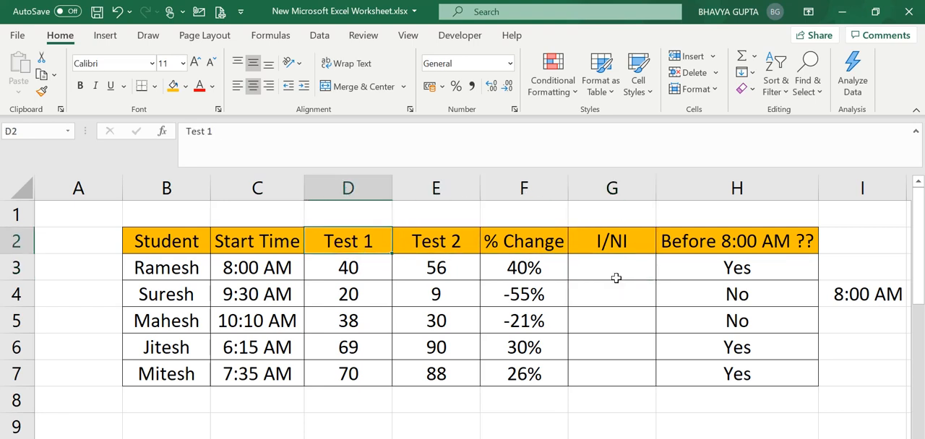
key(Right)
key(Right)
key(Left)
key(Left)
key(Right)
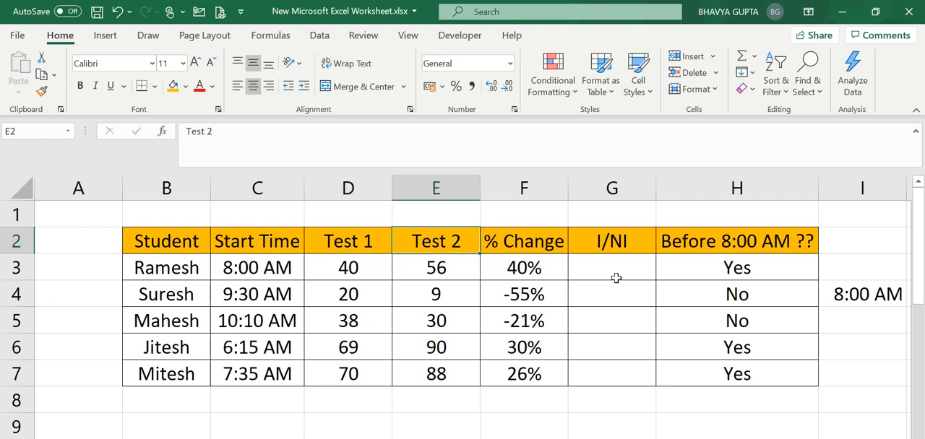
key(Right)
key(Right)
key(Down)
key(Up)
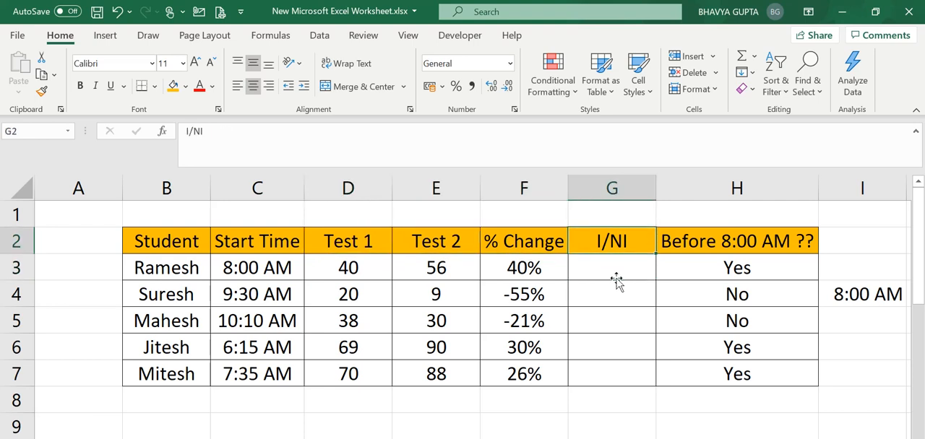
key(Down)
key(Up)
key(Down)
key(Up)
Step: Examine the % Change results in F3 to F5 for positive and negative values
click(560, 270)
key(Down)
key(Up)
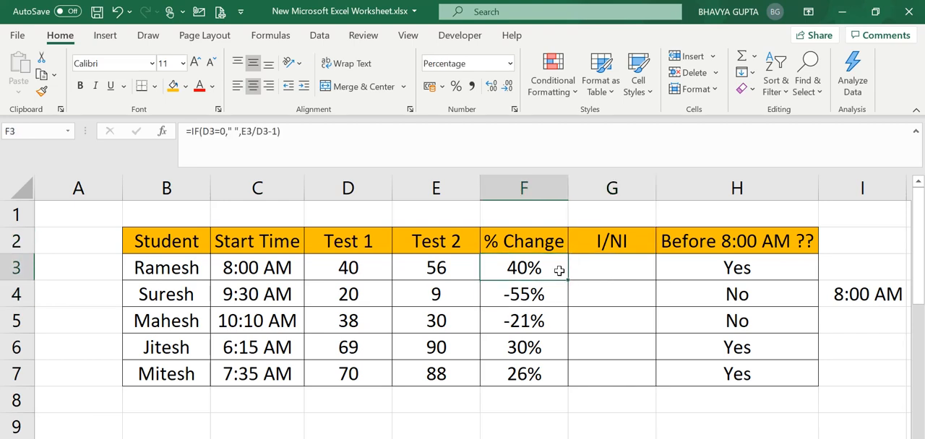
key(Down)
key(Down)
key(Up)
key(Down)
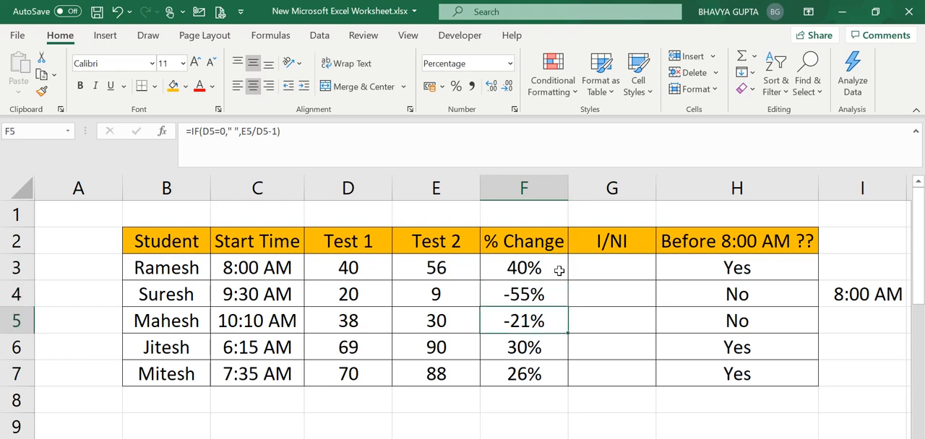
Step: Start an IF formula in G3 with F3>0 as its logical test
key(Right)
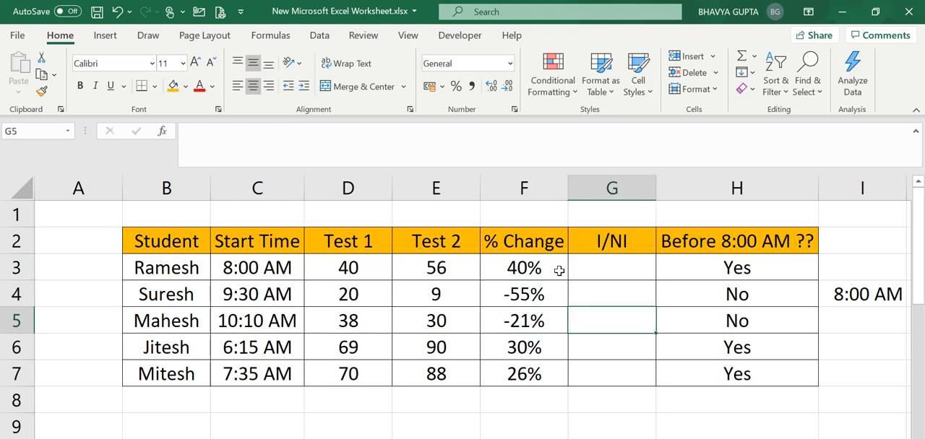
key(Up)
key(Up)
text(=)
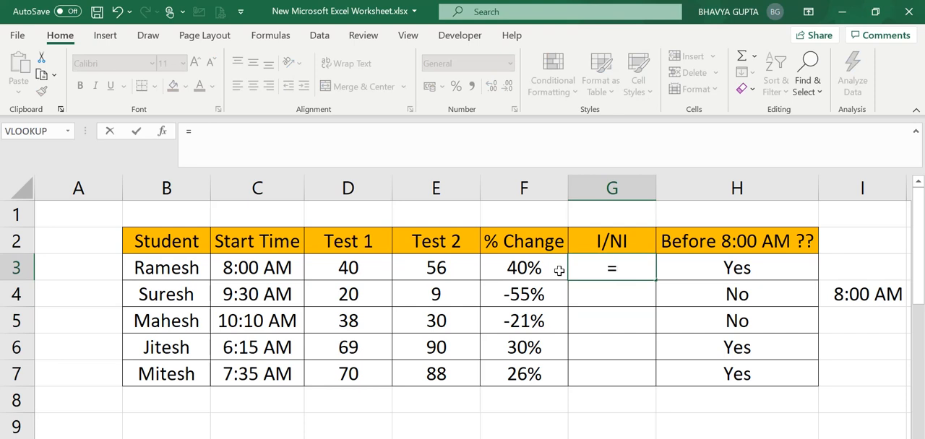
text(if)
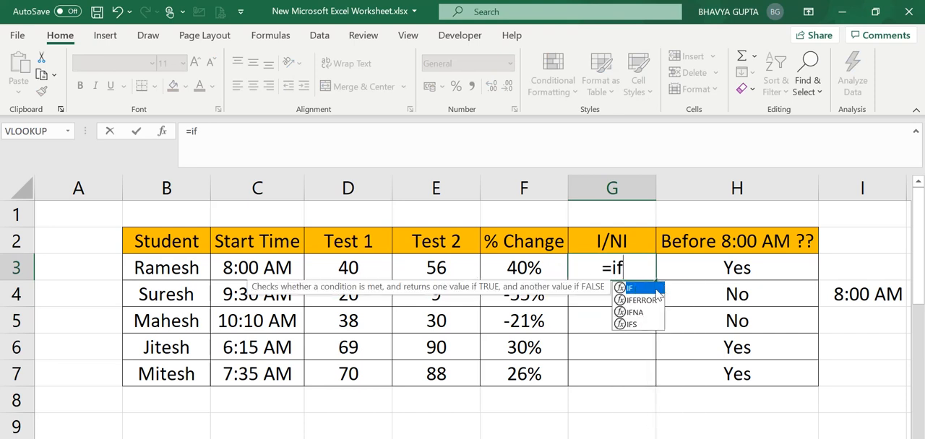
double_click(656, 293)
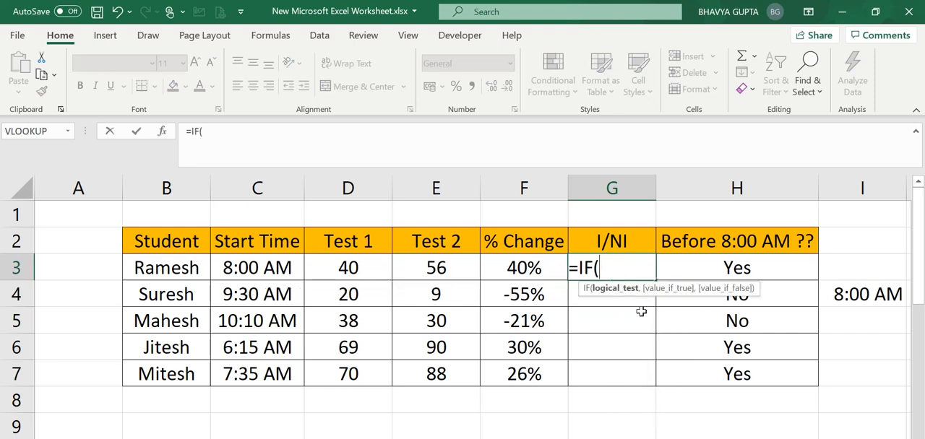
click(525, 268)
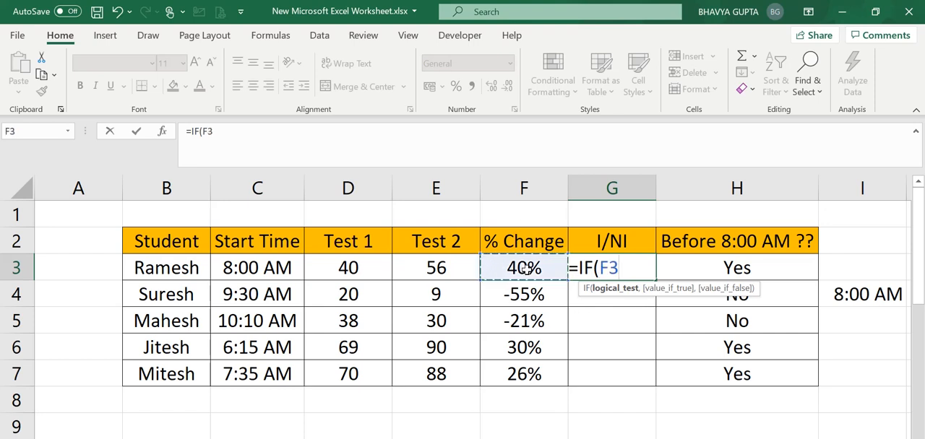
text(>0,)
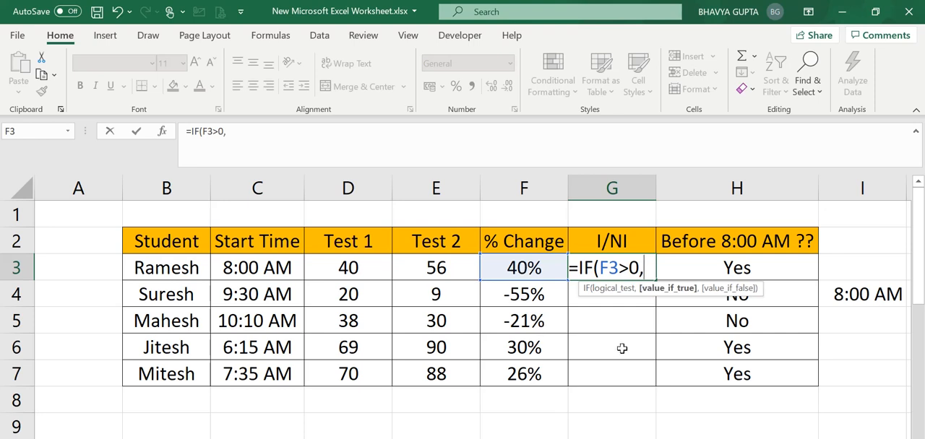
text("I)
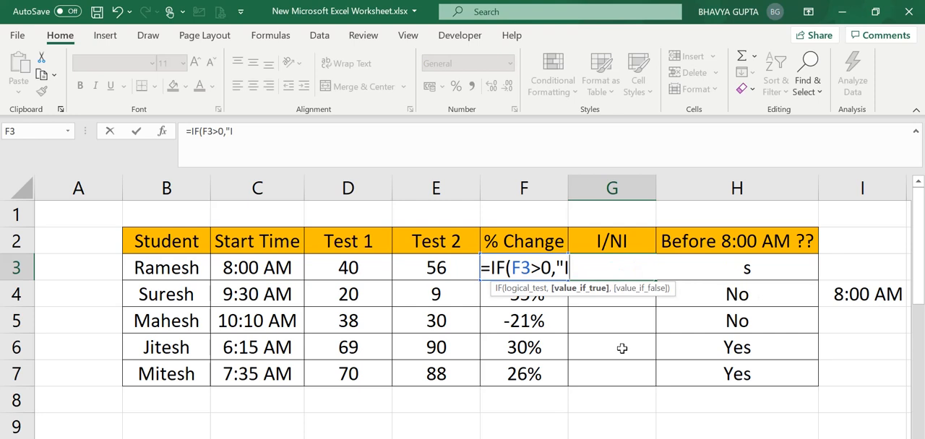
text(mpr)
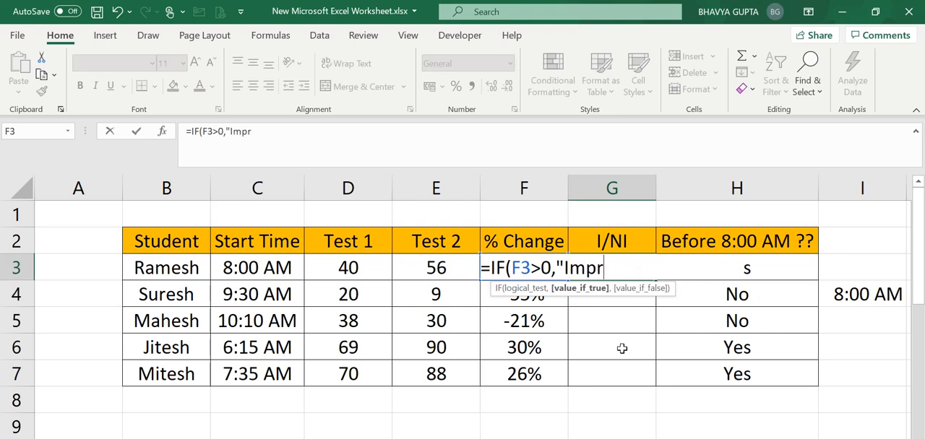
text(ovem)
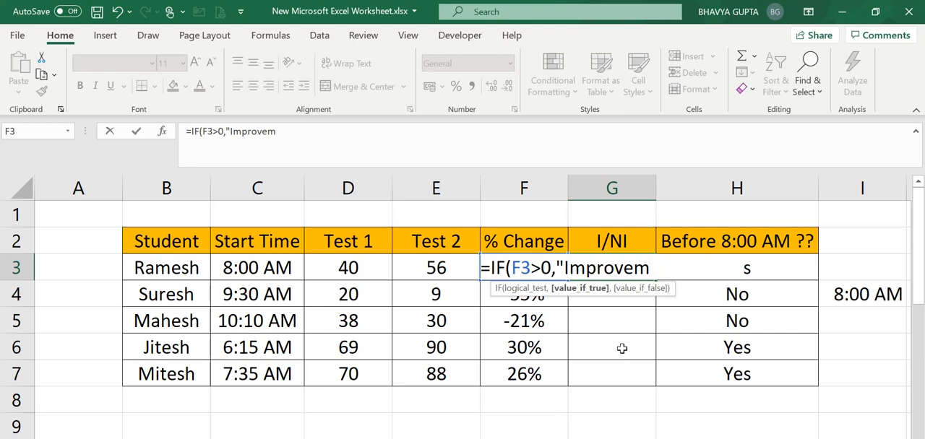
text(ent",)
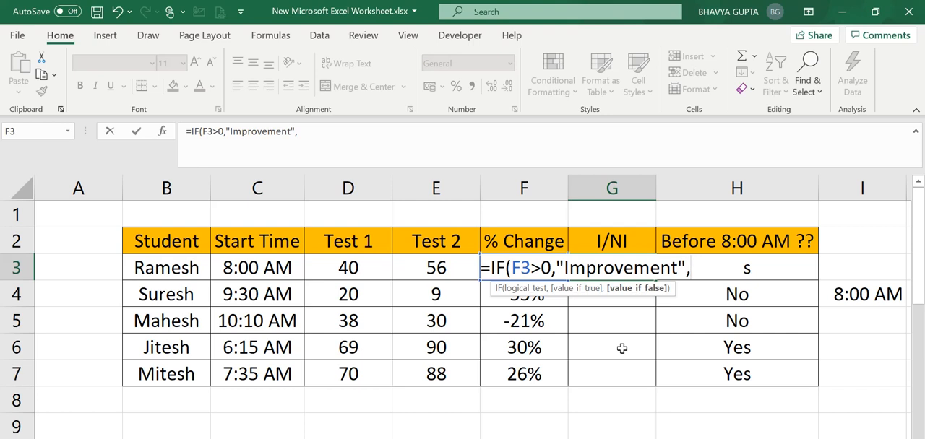
text("No Improve)
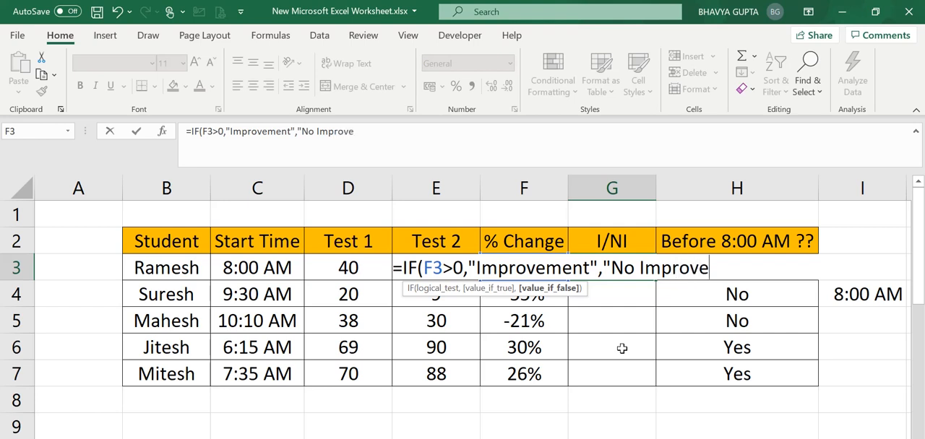
text(ment)
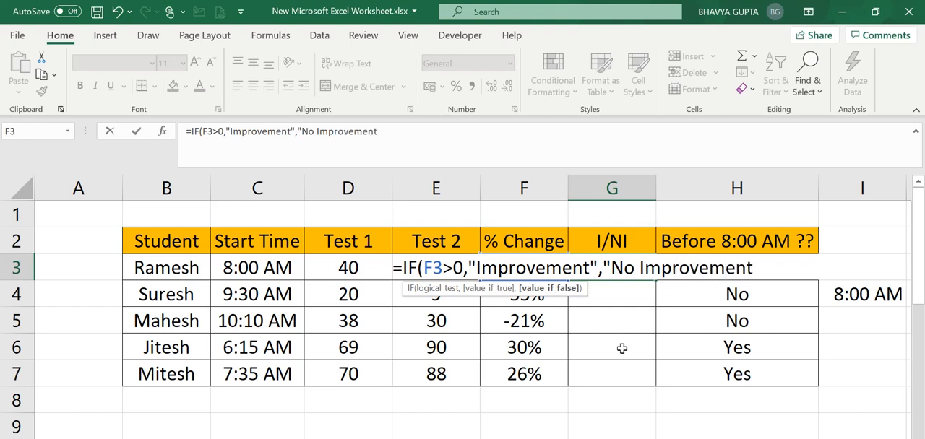
text("))
Step: Set the IF formula's value if false to "No Improvement" and complete the formula in G3
key(Return)
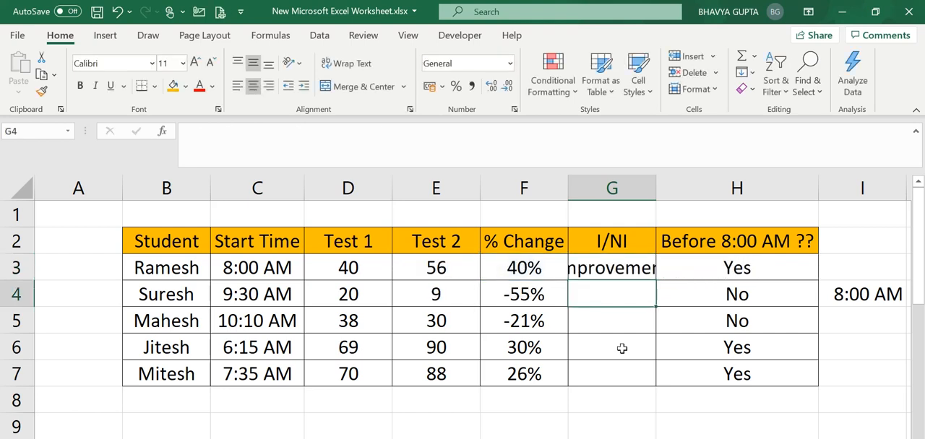
Step: Fill the I/NI formula from G3 down to G7 and autofit column G to its contents
double_click(654, 191)
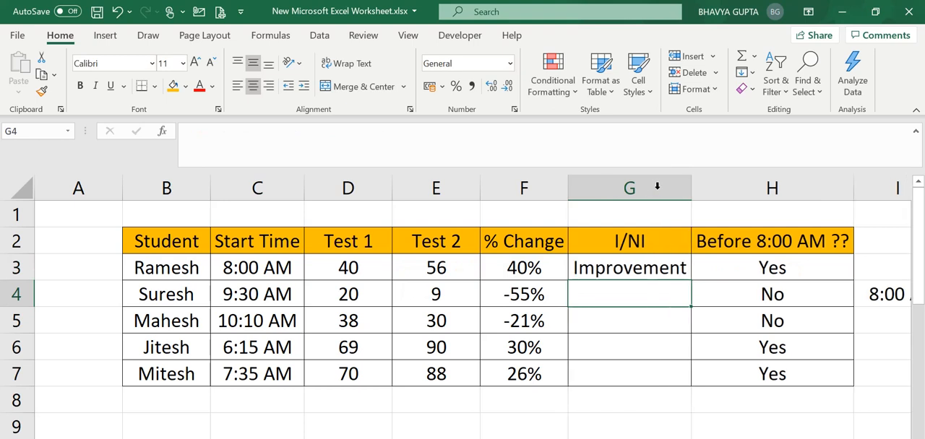
click(658, 269)
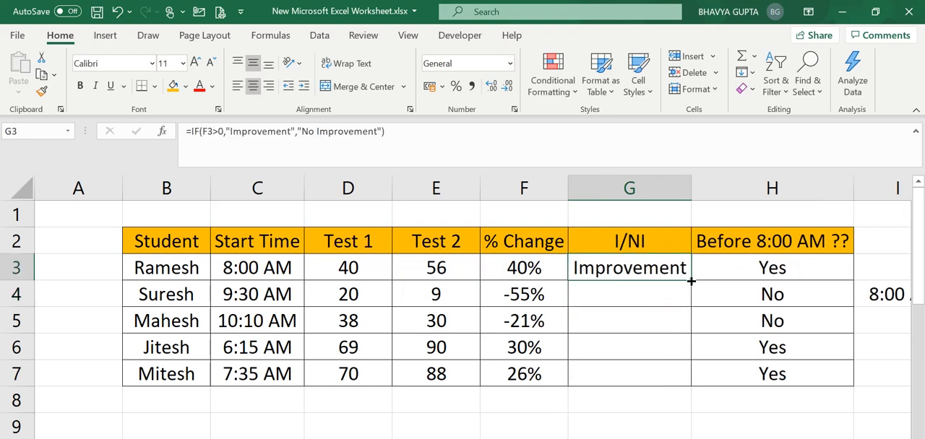
double_click(691, 281)
click(651, 320)
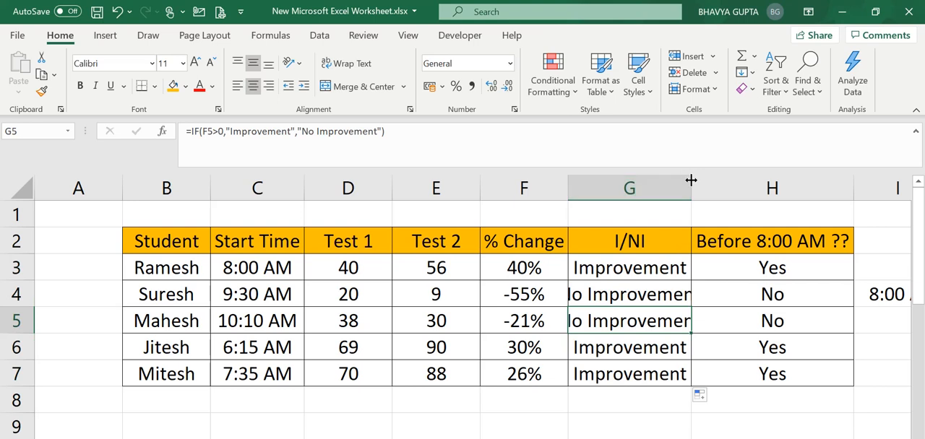
double_click(690, 181)
Step: Compare the % Change values with the I/NI results in rows 4 to 7
click(541, 308)
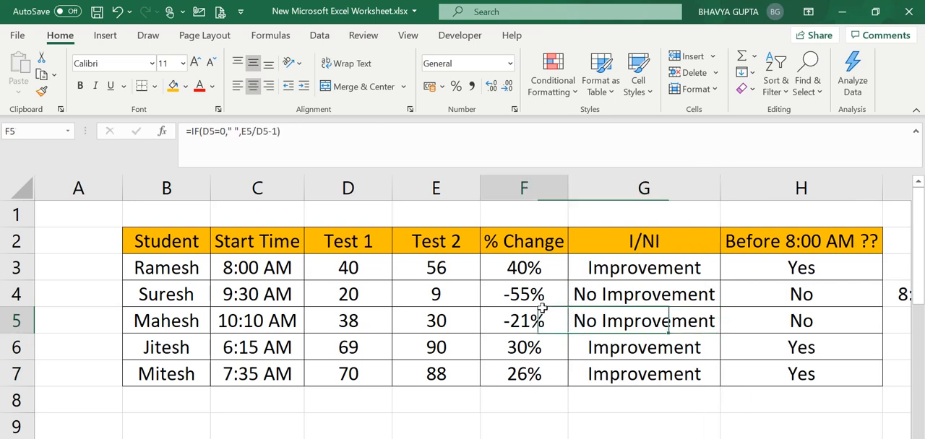
click(541, 295)
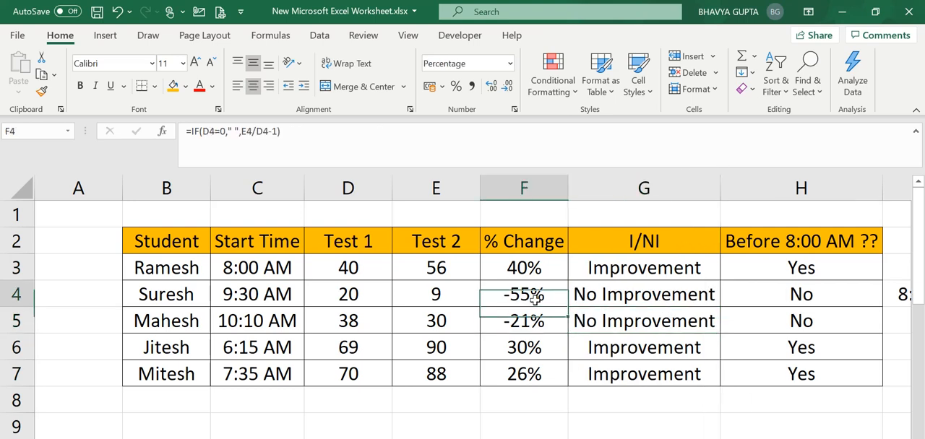
click(609, 297)
click(551, 292)
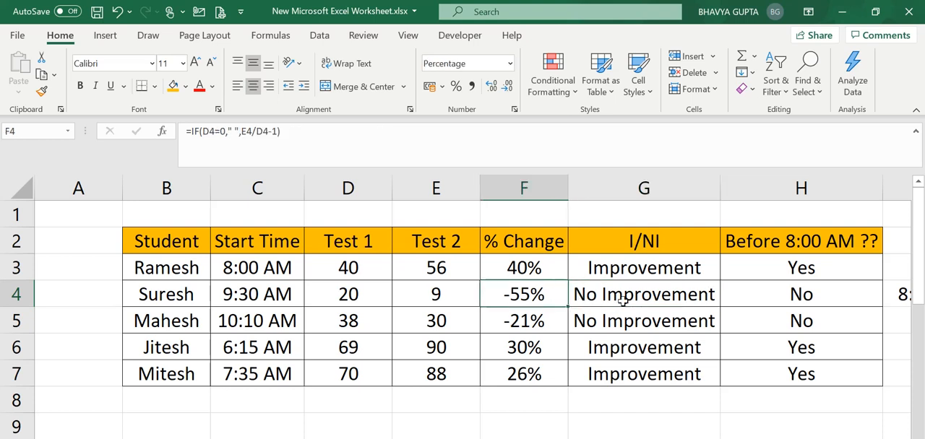
click(627, 300)
key(Down)
key(Left)
key(Left)
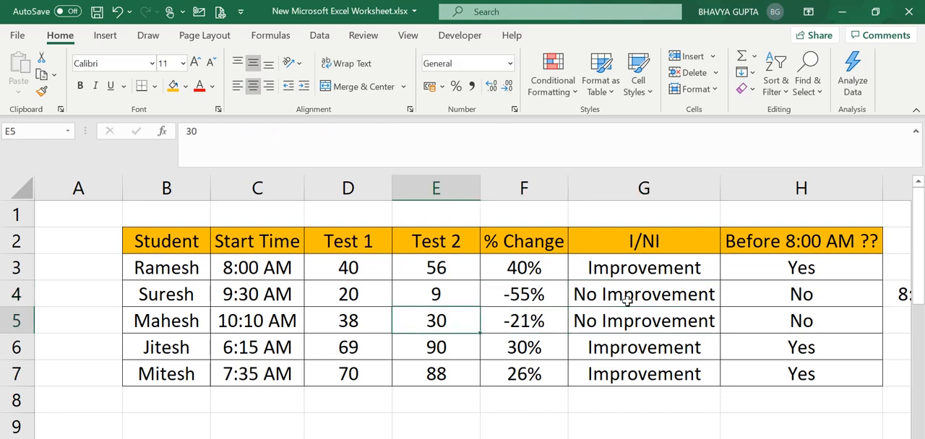
key(Right)
key(Right)
key(Down)
key(Left)
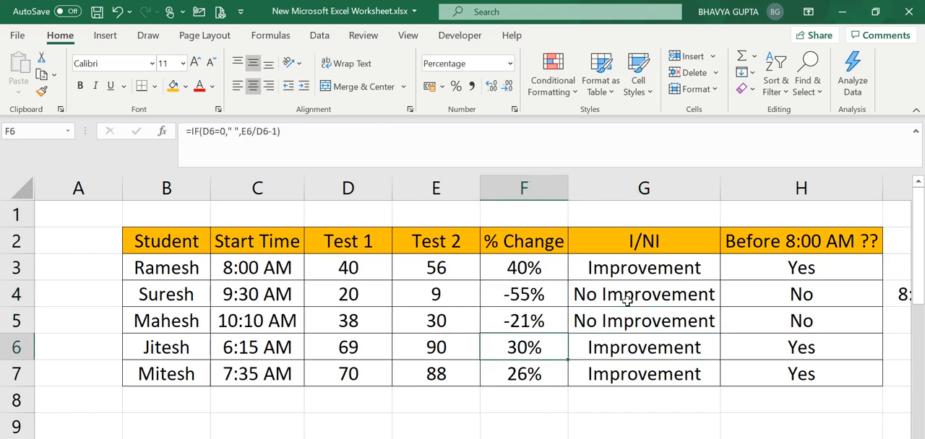
key(Down)
key(Right)
key(Up)
key(Left)
key(Right)
key(Up)
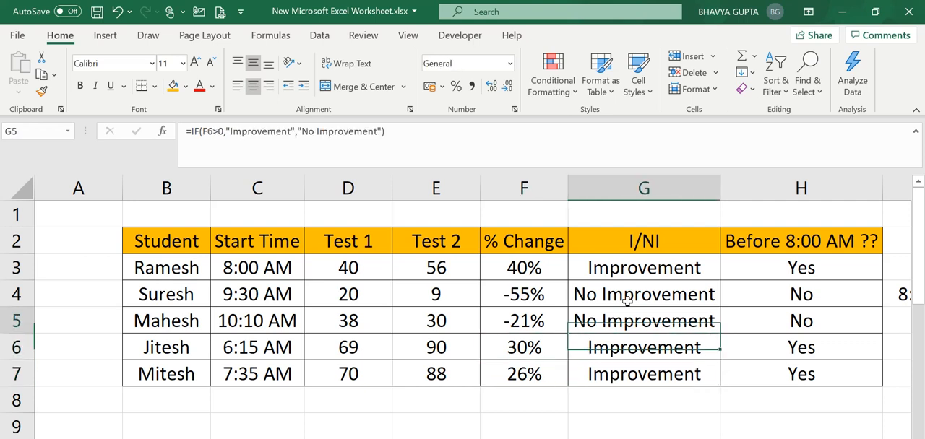
key(Up)
key(Up)
key(Left)
key(Left)
key(Left)
key(Left)
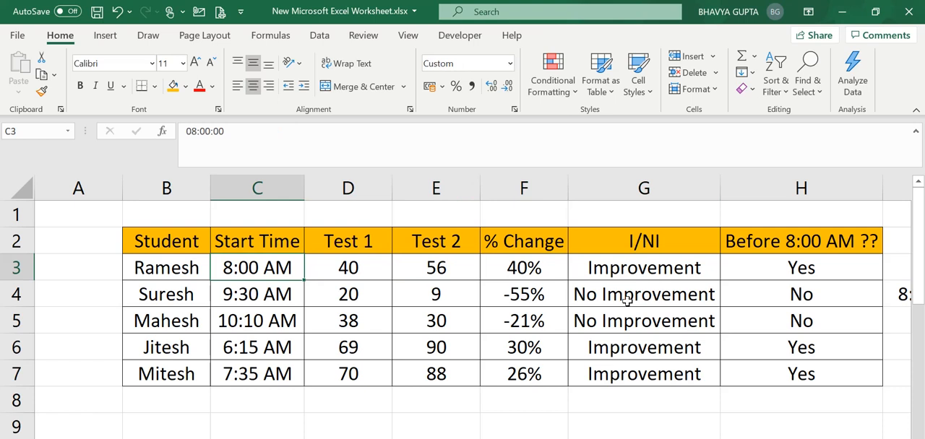
key(Left)
key(Left)
key(Up)
key(Up)
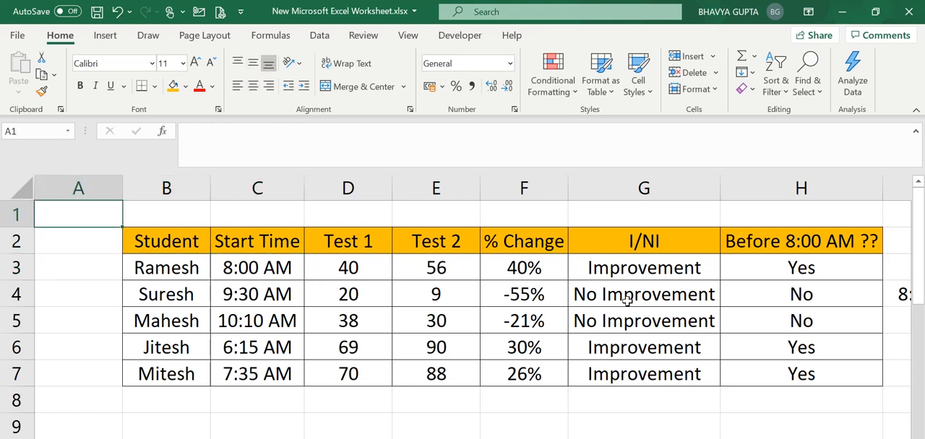
key(Right)
key(Right)
key(Right)
key(Right)
key(Right)
key(Right)
key(Down)
key(Down)
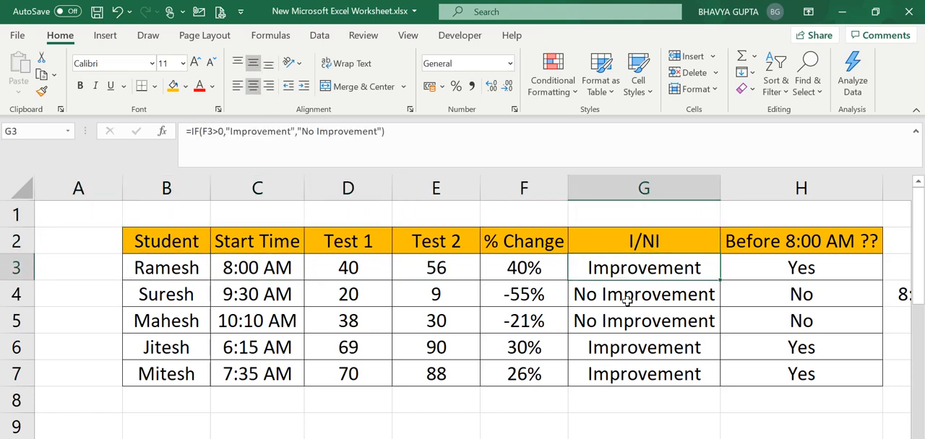
key(Left)
key(Down)
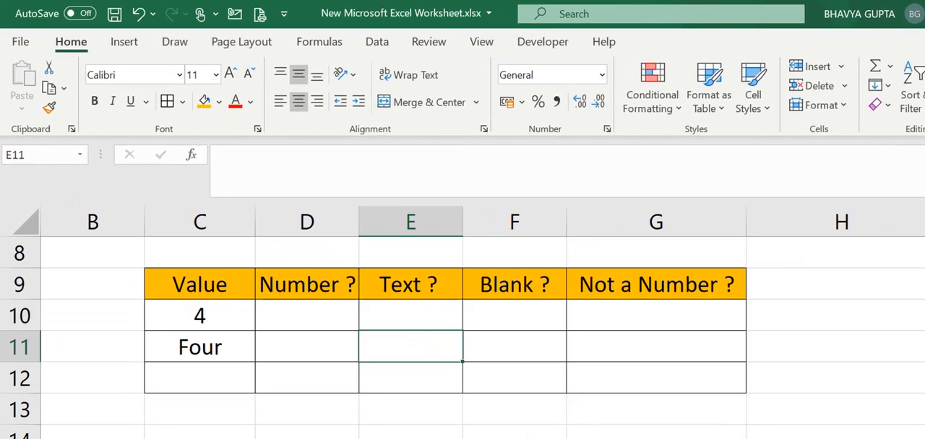
Step: Look over the Value table's header and its entries in C10 to C12
click(257, 322)
click(183, 322)
click(214, 283)
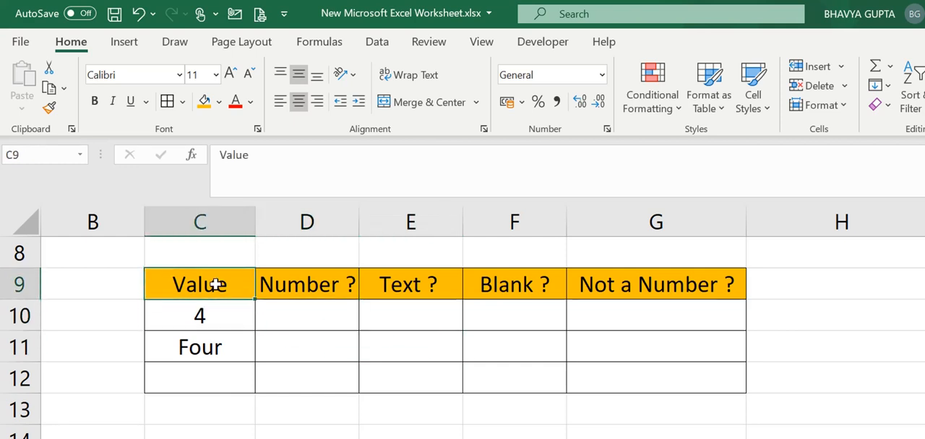
click(214, 311)
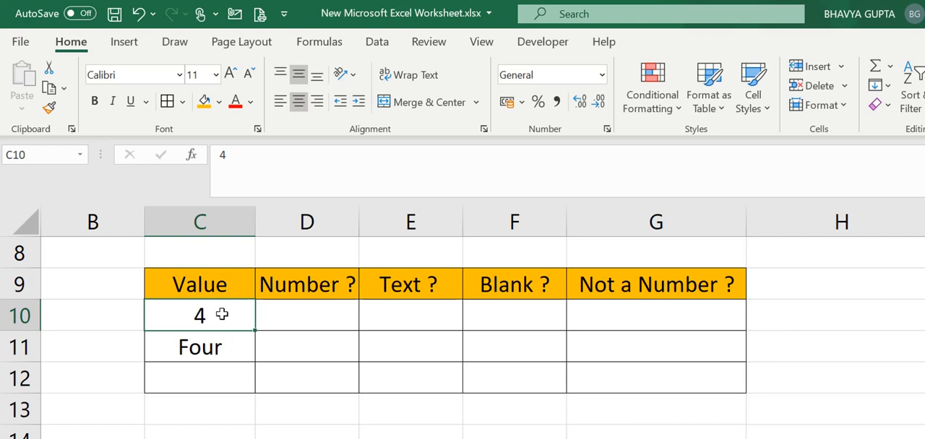
click(225, 347)
key(Down)
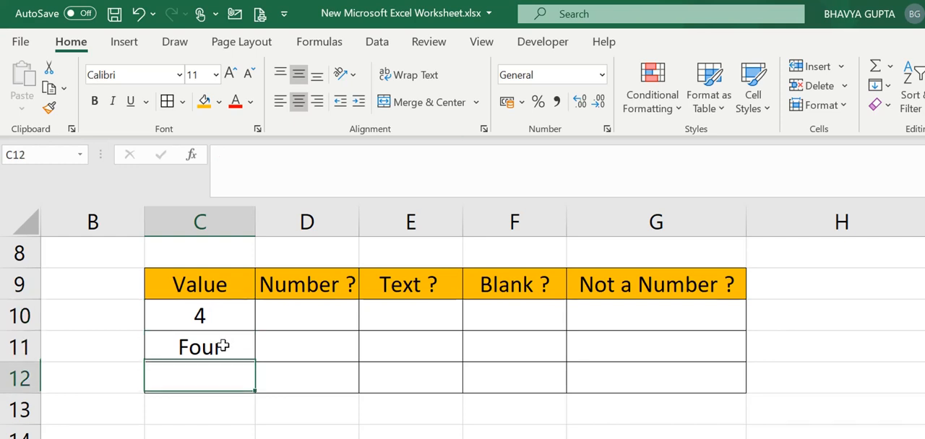
key(Up)
key(Down)
key(Up)
key(Down)
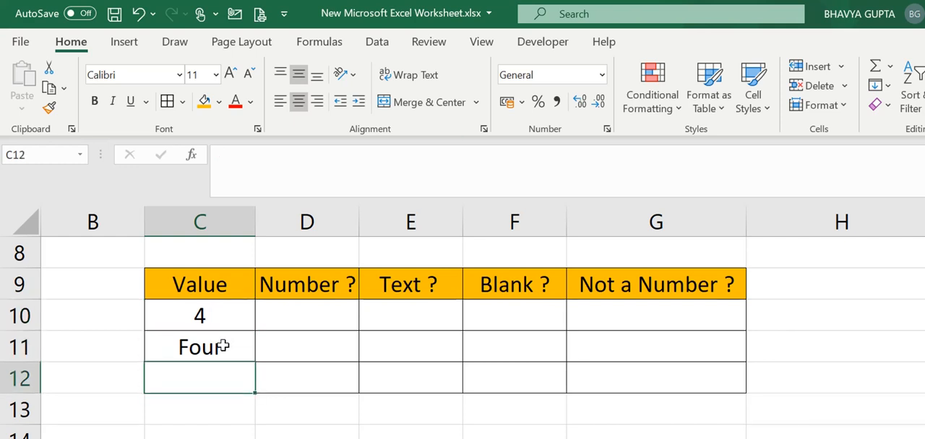
key(Up)
key(Right)
key(Right)
key(Left)
key(Up)
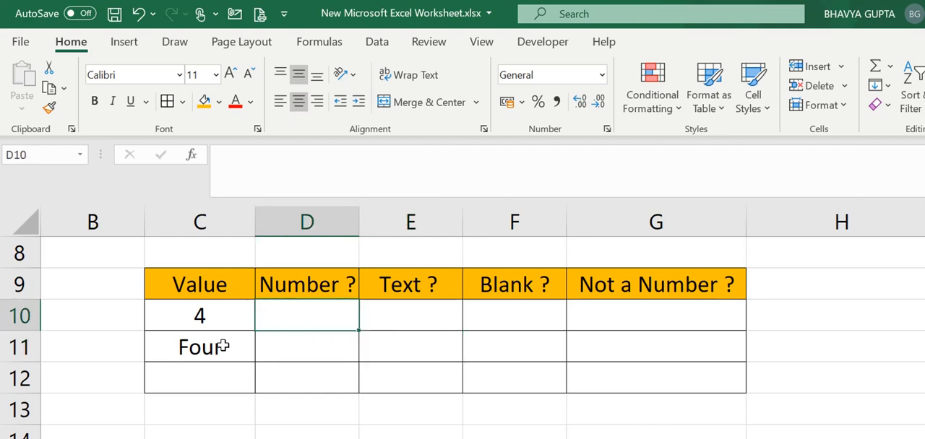
Step: Examine each entry in the Value column against its Number ? cell in rows 10 to 12
click(211, 310)
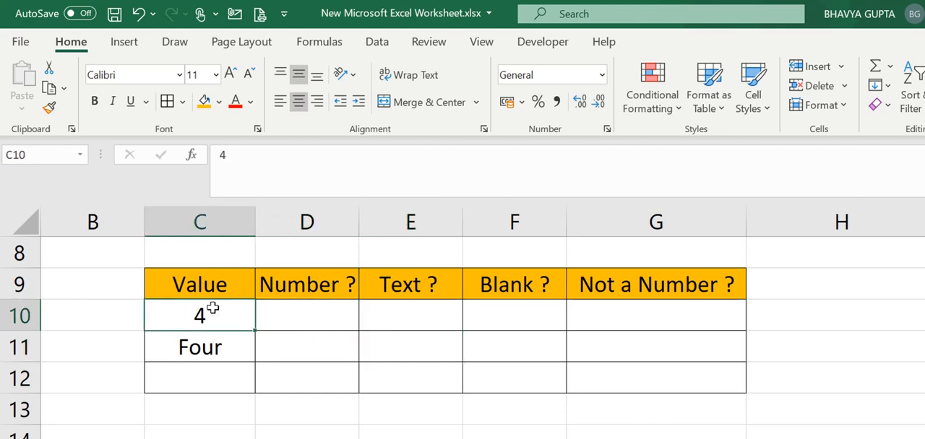
key(Right)
key(Left)
key(Right)
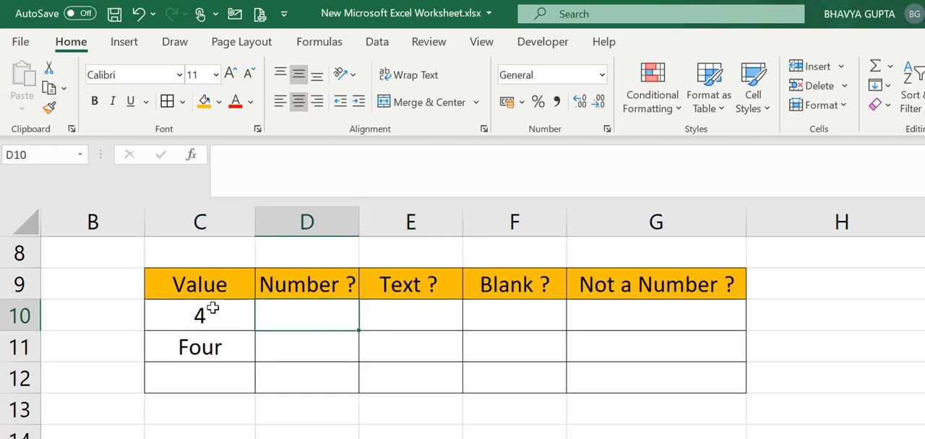
key(Left)
key(Down)
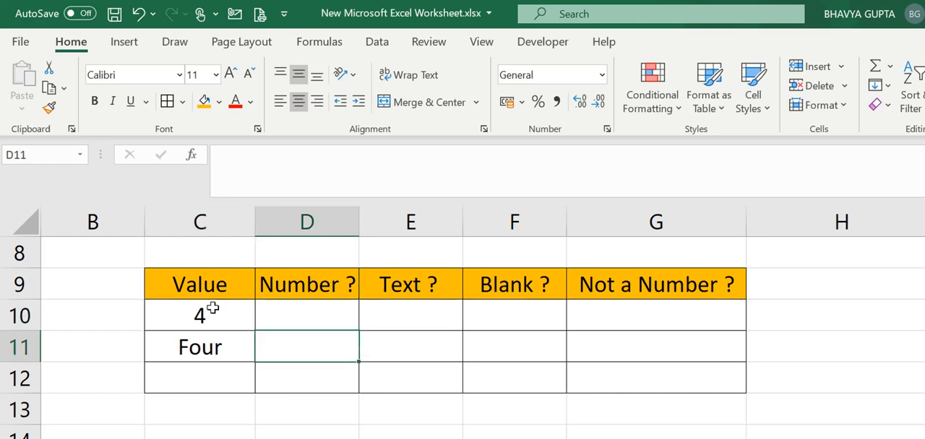
key(Left)
key(Right)
key(Left)
key(Right)
key(Up)
key(Down)
key(Down)
key(Left)
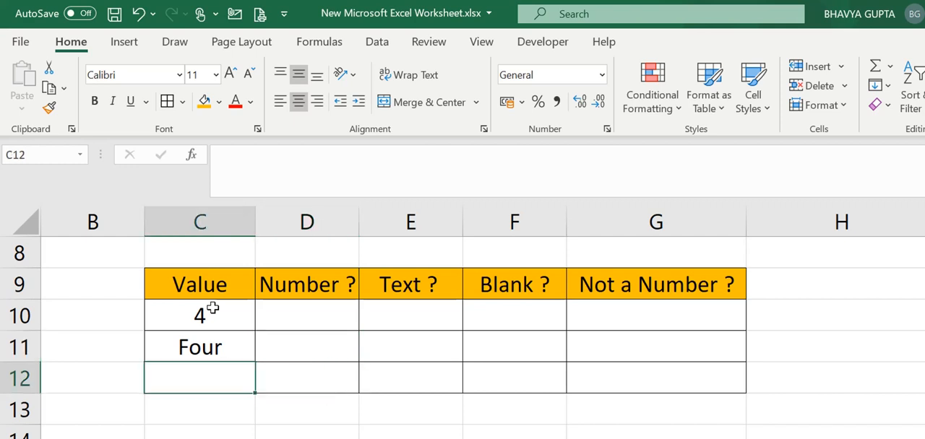
key(Right)
key(Left)
Step: Enter the formula =ISNUMBER(C10) in D10 under Number ?
key(Right)
key(Up)
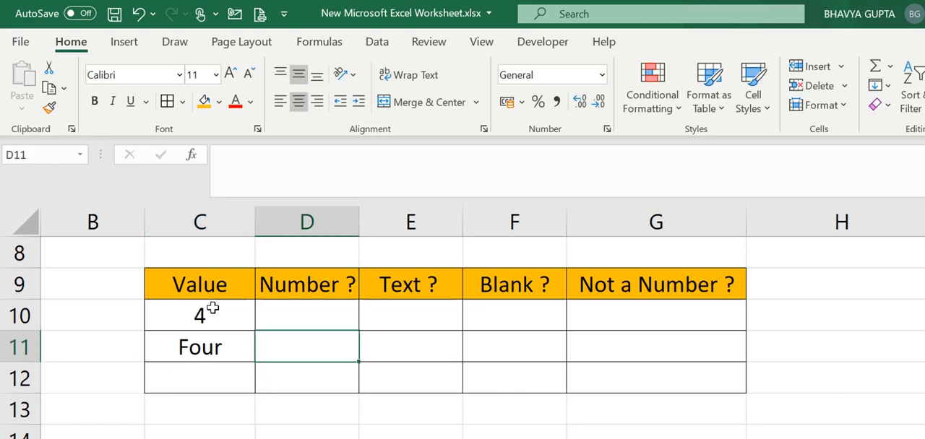
key(Up)
text(=is)
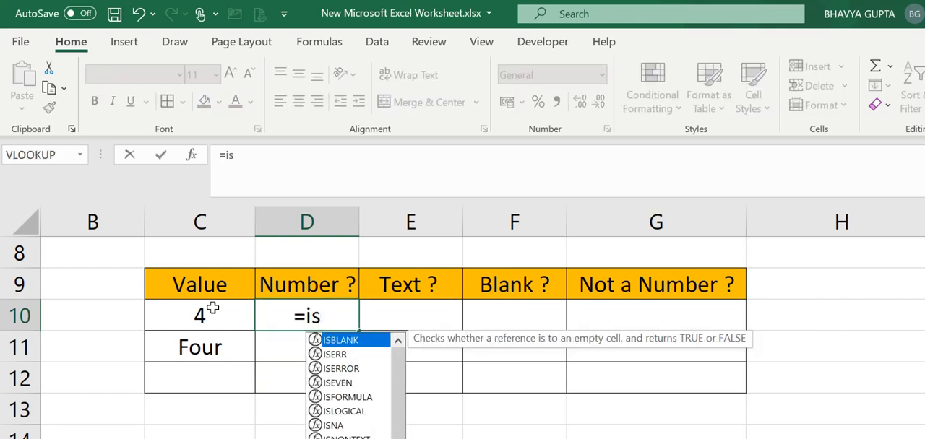
text(nu)
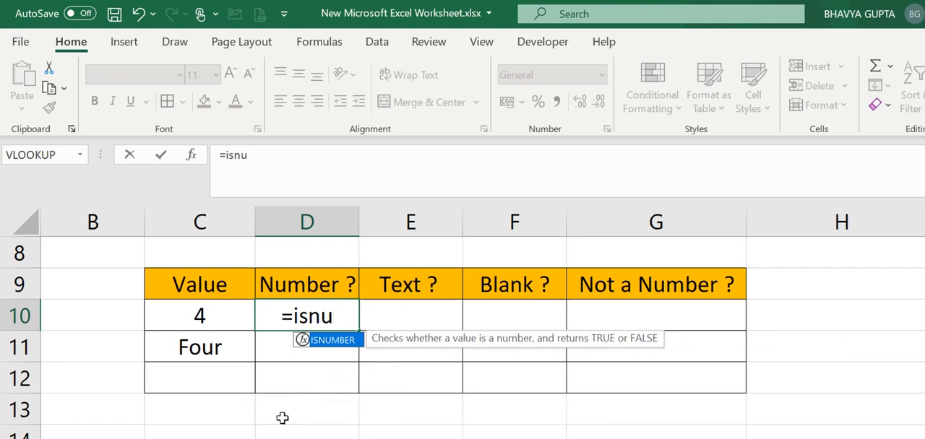
double_click(338, 340)
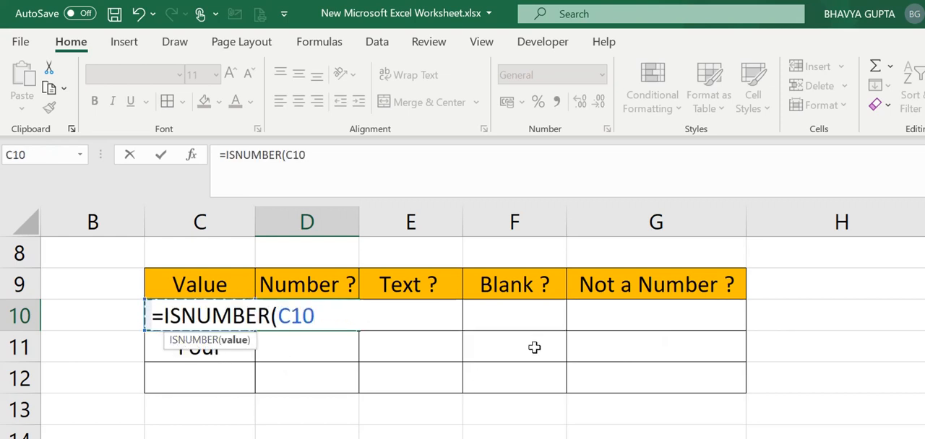
text())
key(Return)
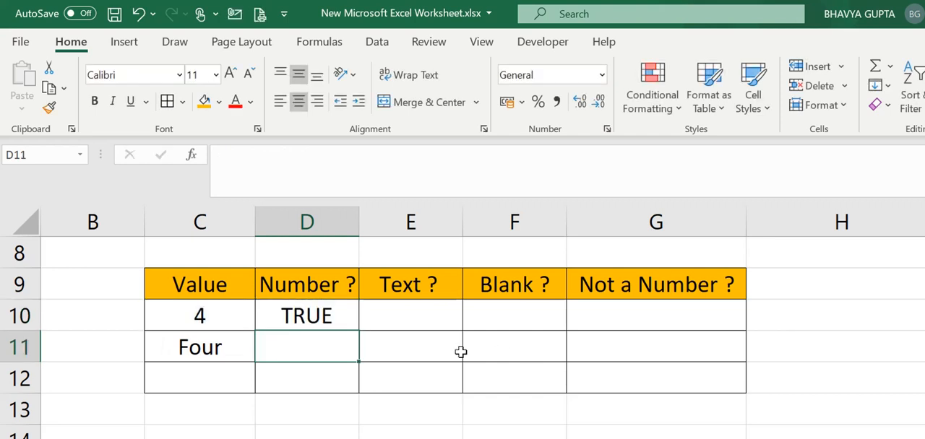
Step: Fill the ISNUMBER formula from D10 down to D12, including the row with the empty value
click(336, 316)
double_click(356, 329)
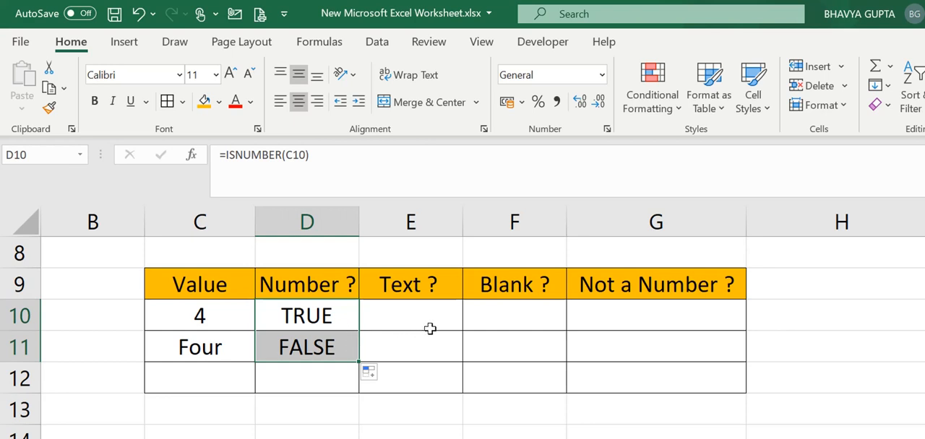
click(330, 320)
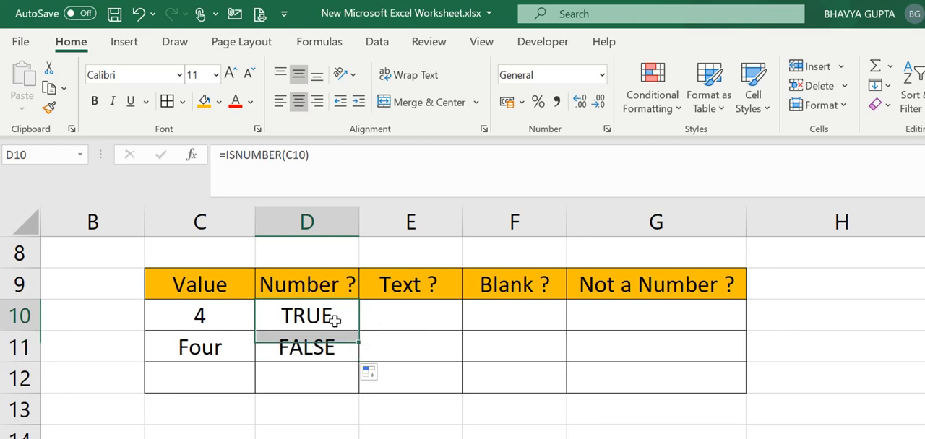
click(332, 350)
click(329, 377)
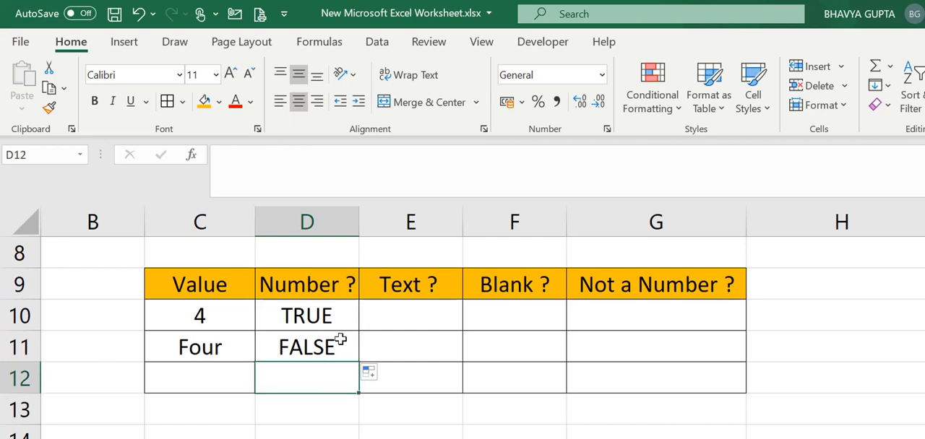
click(336, 345)
click(332, 381)
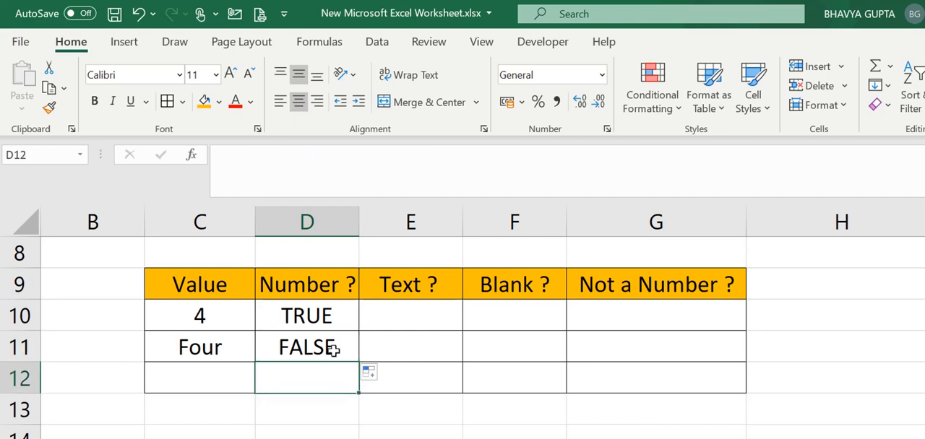
click(330, 351)
drag(360, 363, 354, 390)
click(464, 367)
Step: Enter the formula =ISTEXT(C10) in E10 under Text ? and fill it down to E12
click(364, 329)
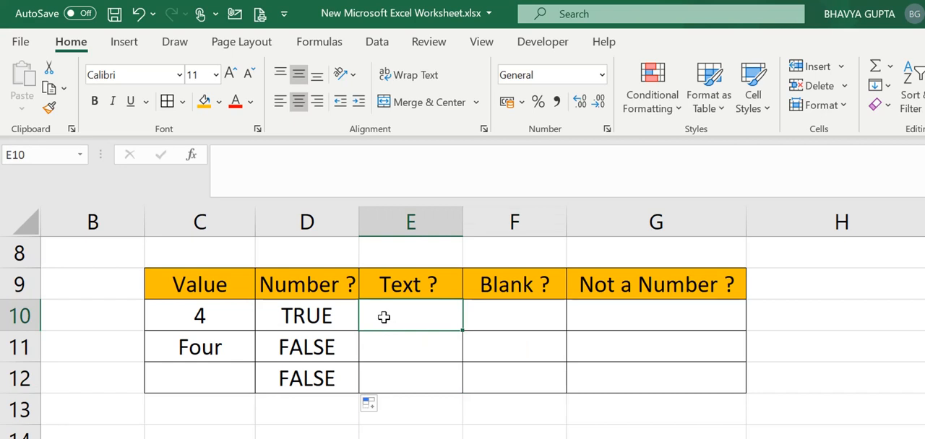
key(Left)
key(Left)
key(Right)
key(Right)
text(=iste)
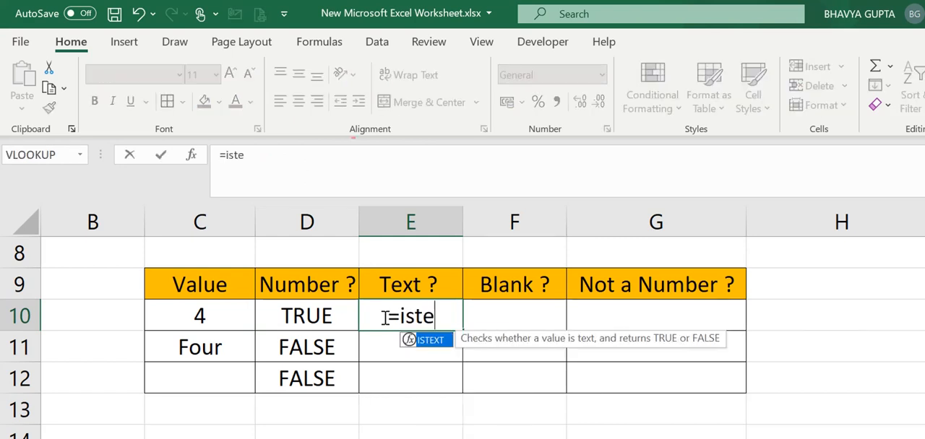
text(xt)
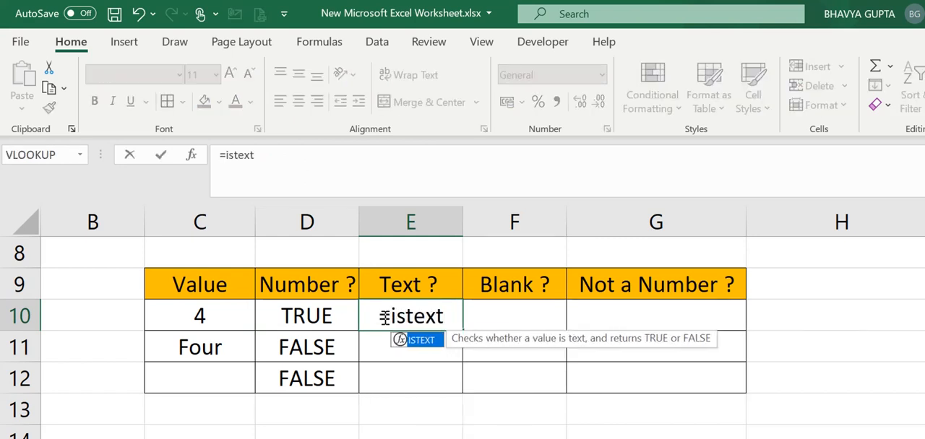
double_click(429, 346)
click(235, 323)
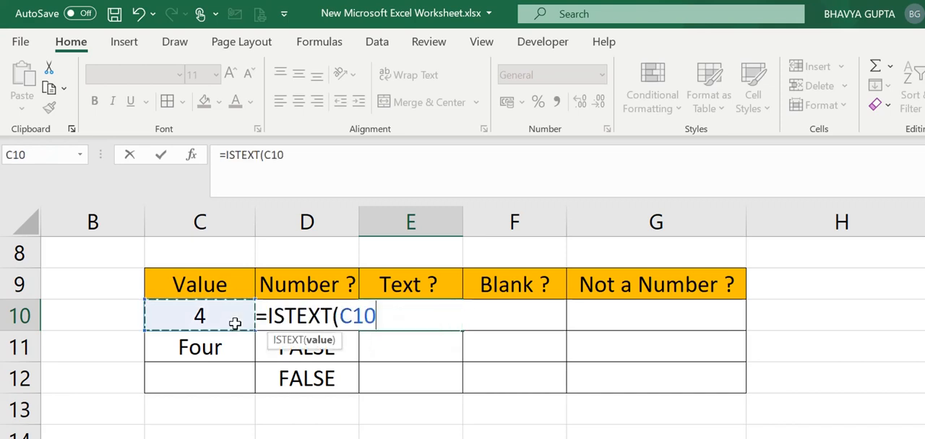
text())
key(Return)
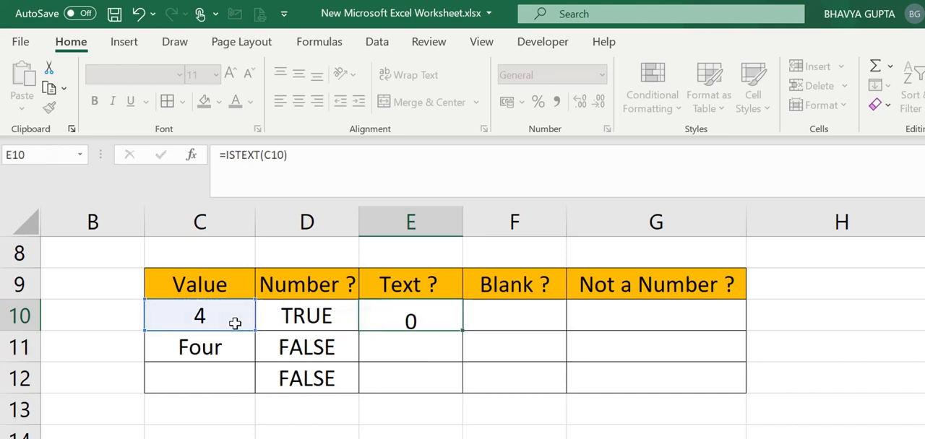
click(442, 315)
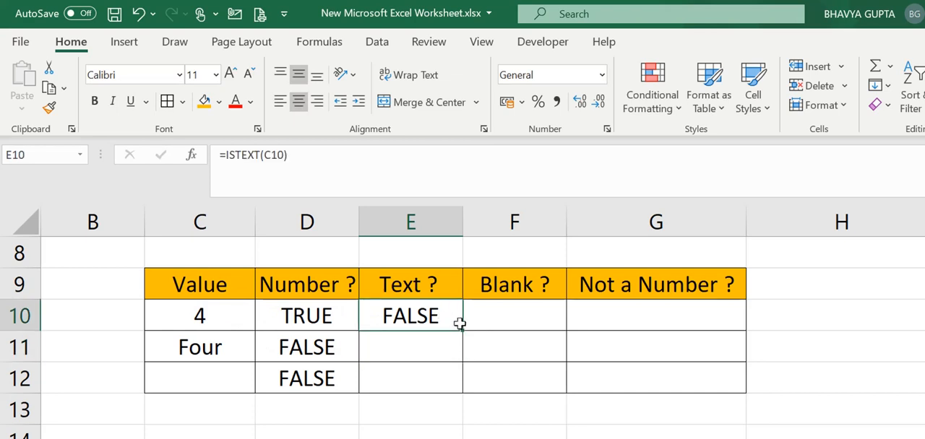
double_click(461, 328)
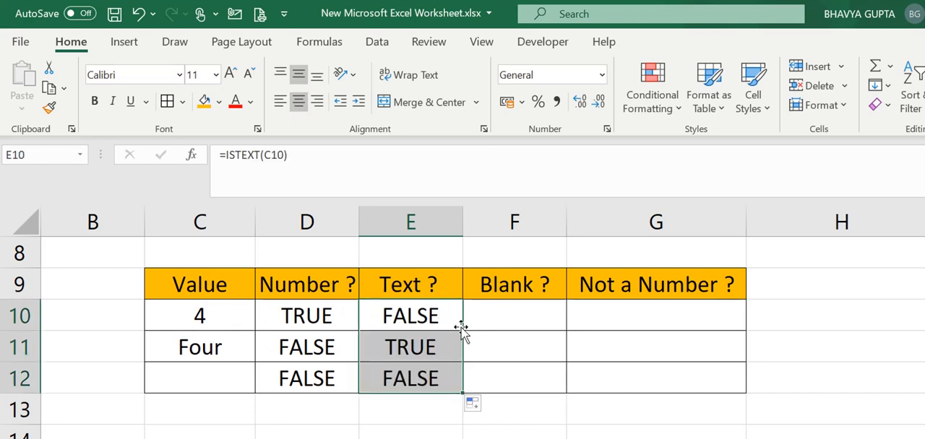
Step: Compare the Text ? and Number ? results with the entries in the Value column, row by row
click(432, 358)
click(402, 316)
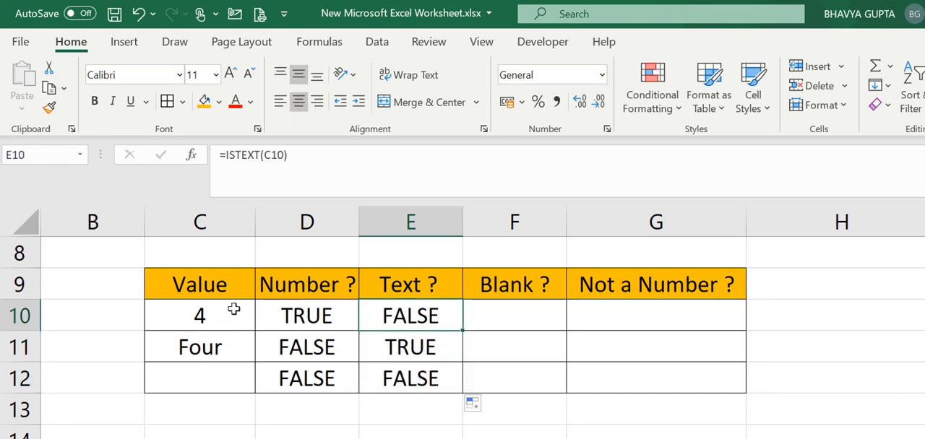
key(Down)
key(Left)
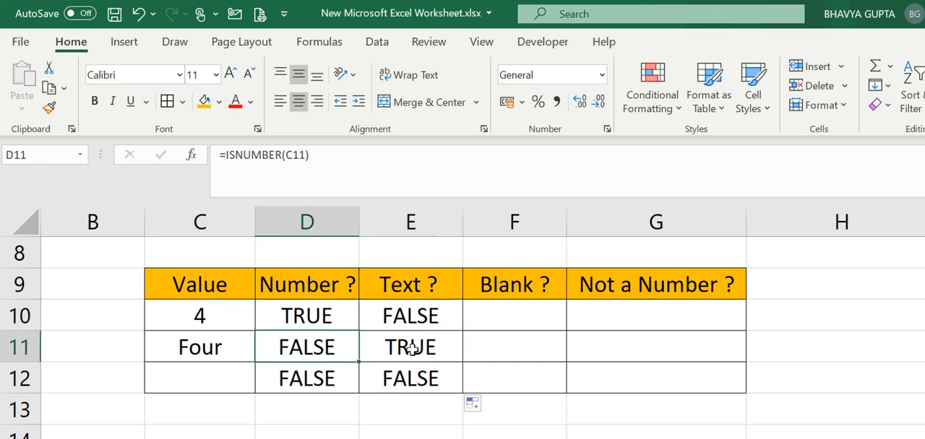
key(Left)
key(Right)
key(Right)
key(Down)
key(Left)
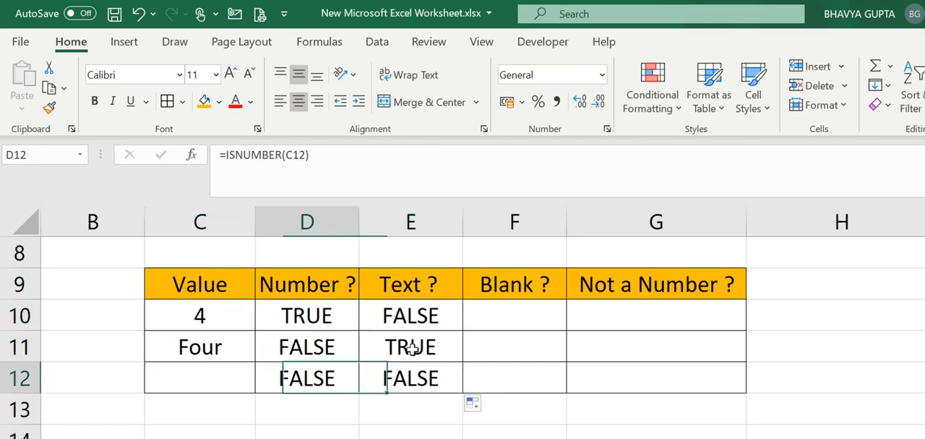
key(Left)
key(Right)
key(Right)
key(Right)
Step: Enter the formula =ISBLANK(C10) in F10 under Blank ? and reselect that cell
key(Up)
key(Up)
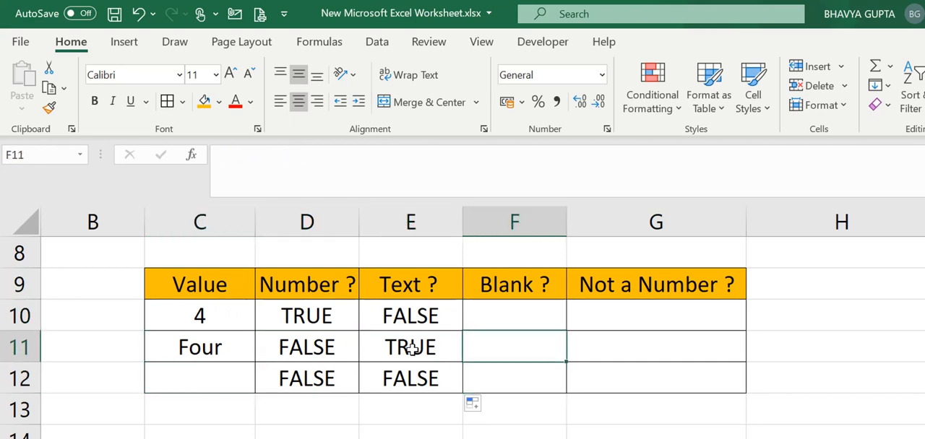
text(=)
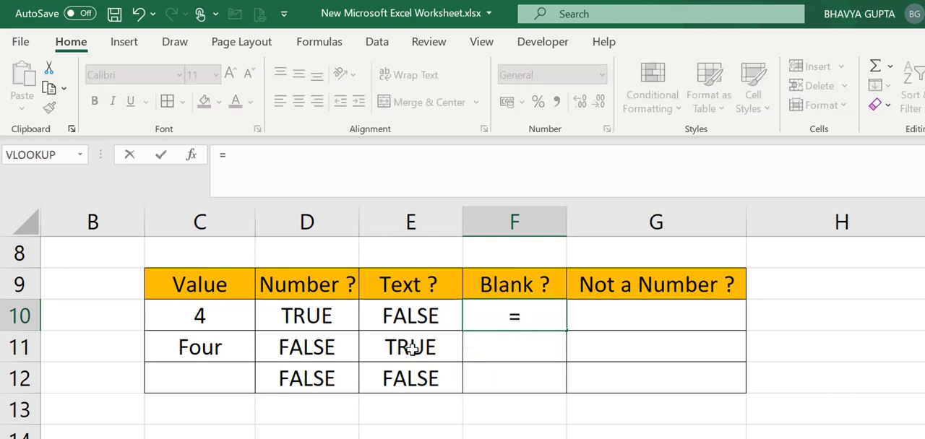
text(isblank)
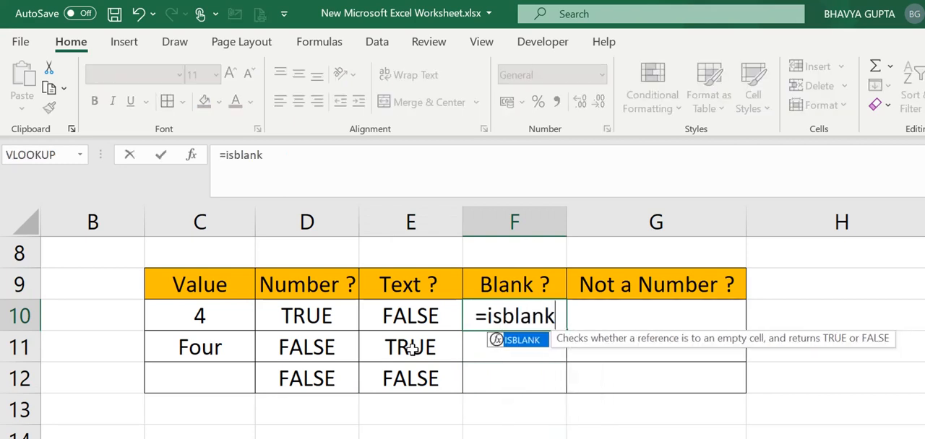
double_click(519, 341)
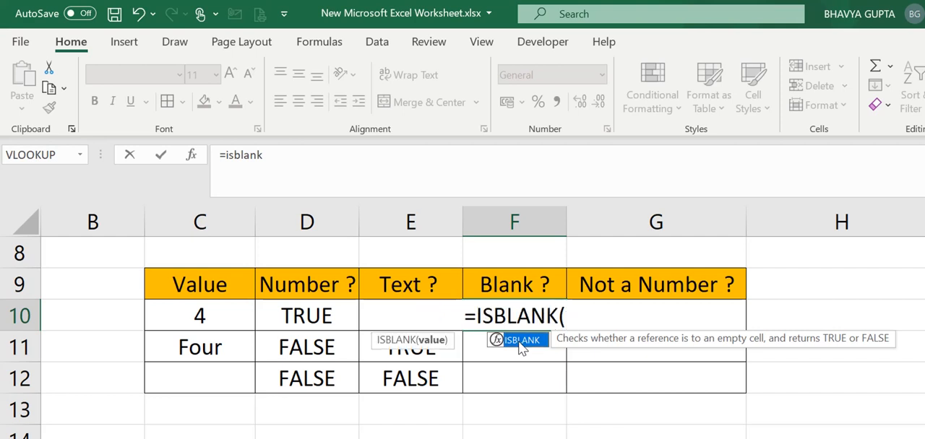
click(236, 316)
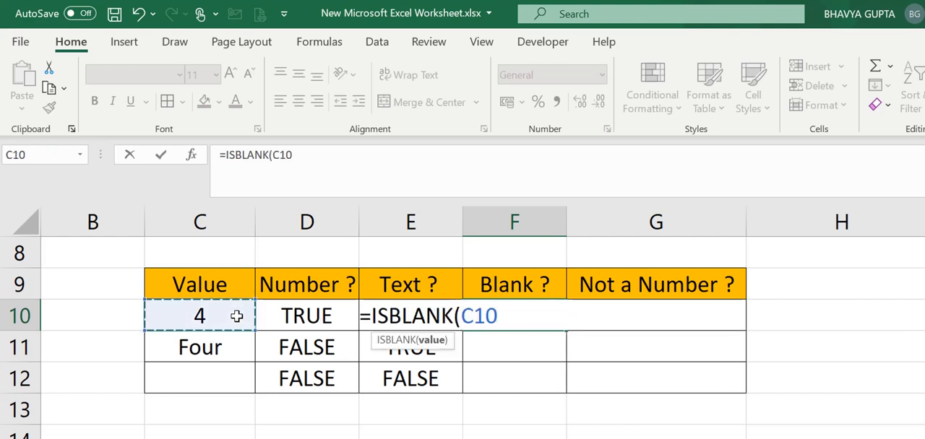
text())
key(Return)
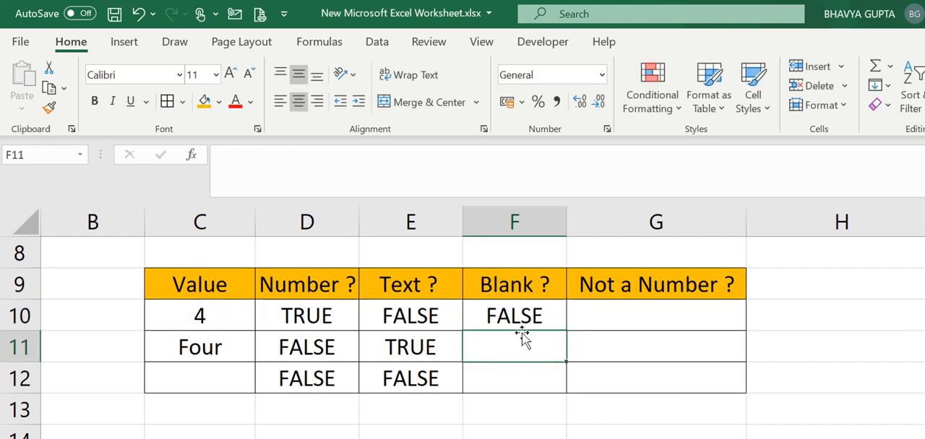
click(517, 307)
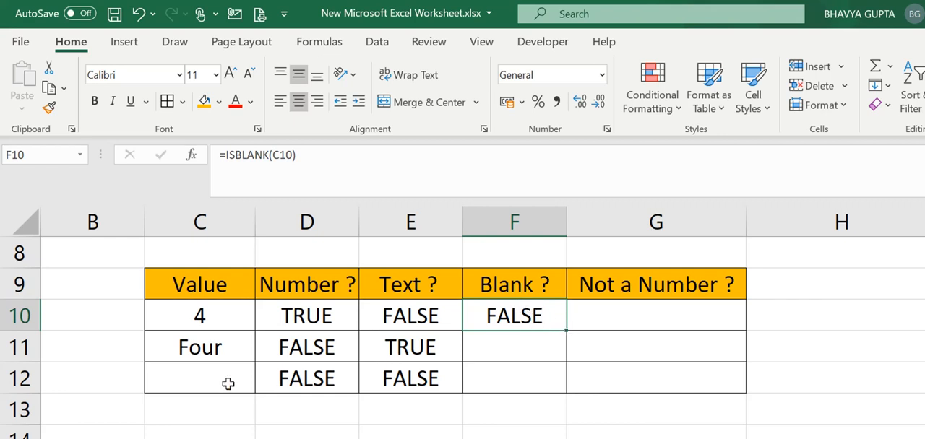
Step: Fill the ISBLANK formula from F10 down to F12 and check the last result against the empty cell C12
click(193, 329)
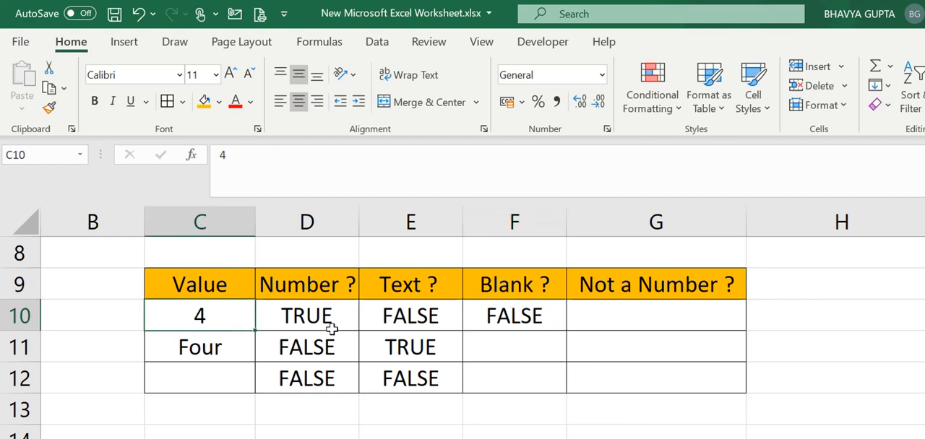
click(553, 325)
drag(564, 330, 522, 401)
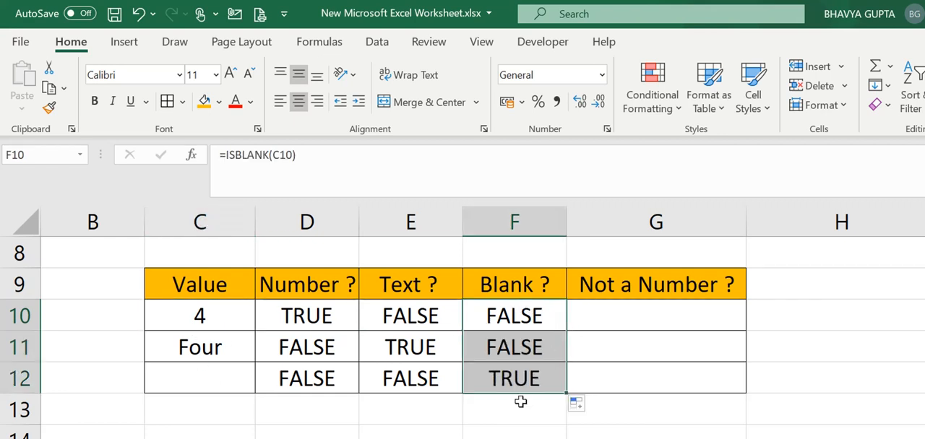
click(481, 378)
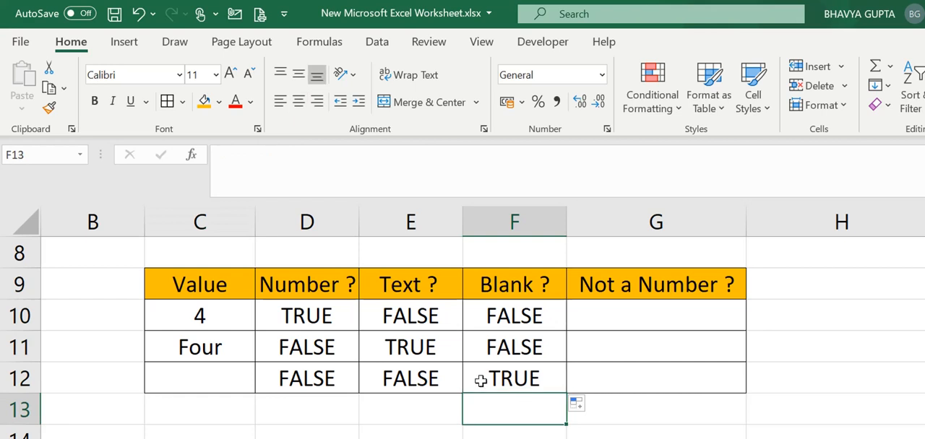
click(181, 396)
click(202, 371)
Step: Review the entries in C10 to C12 against their Number ? and Text ? formulas to work out the Not a Number ? test
click(595, 357)
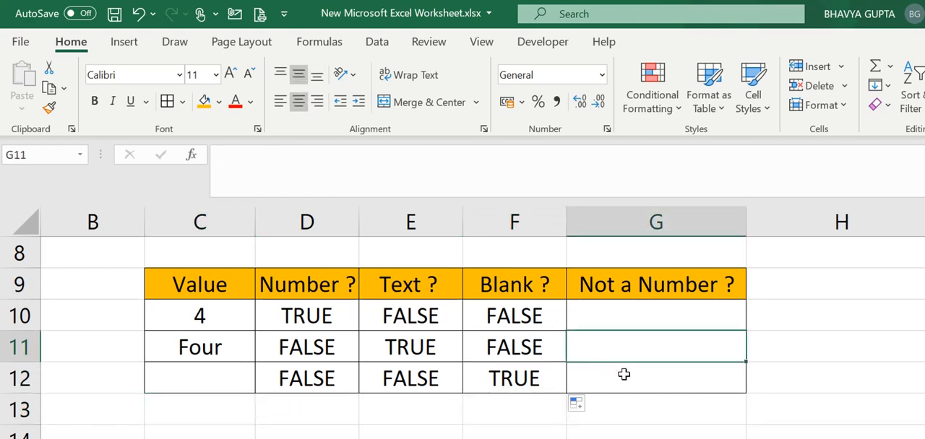
click(618, 323)
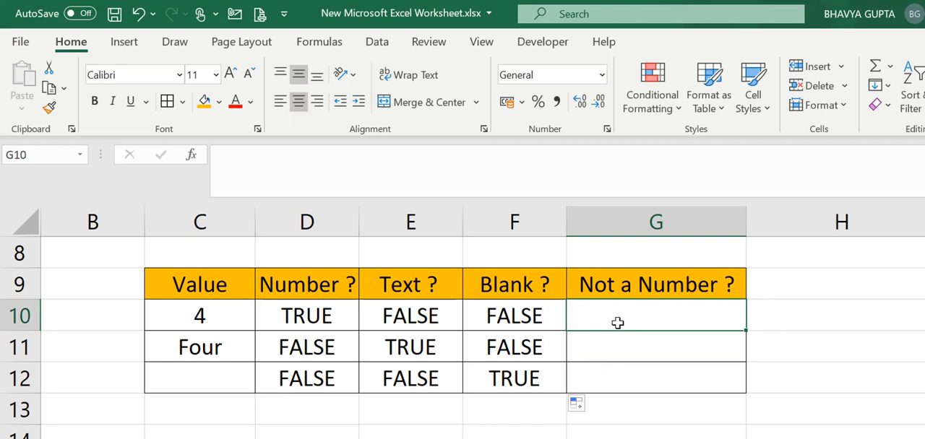
key(Left)
key(Left)
key(Left)
key(Left)
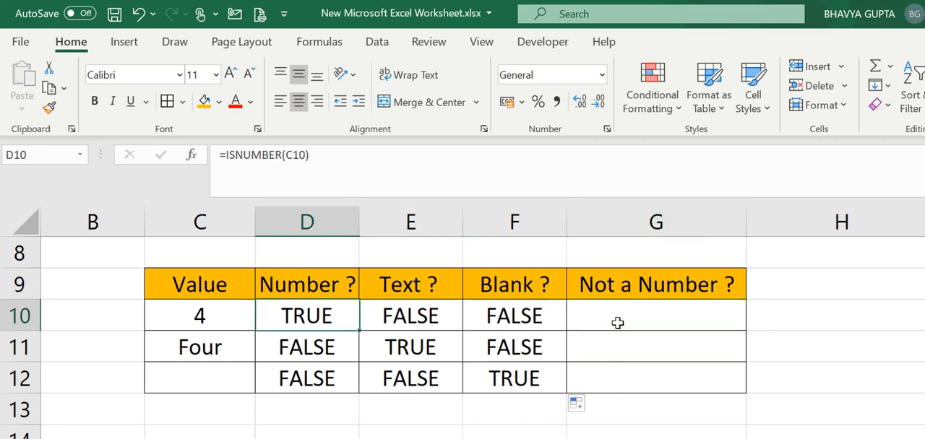
key(Right)
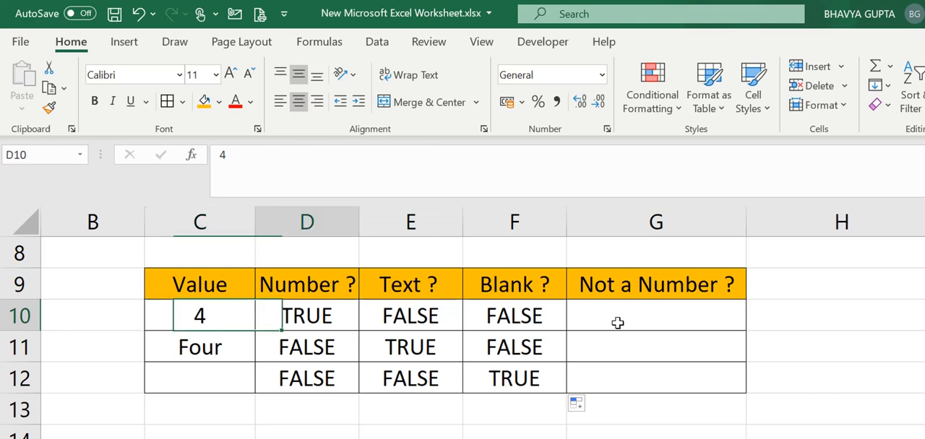
key(Left)
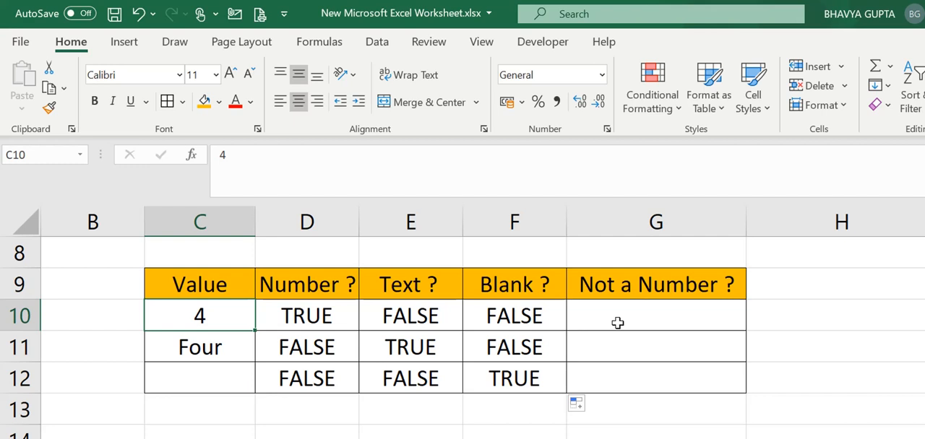
key(Right)
key(Left)
key(Down)
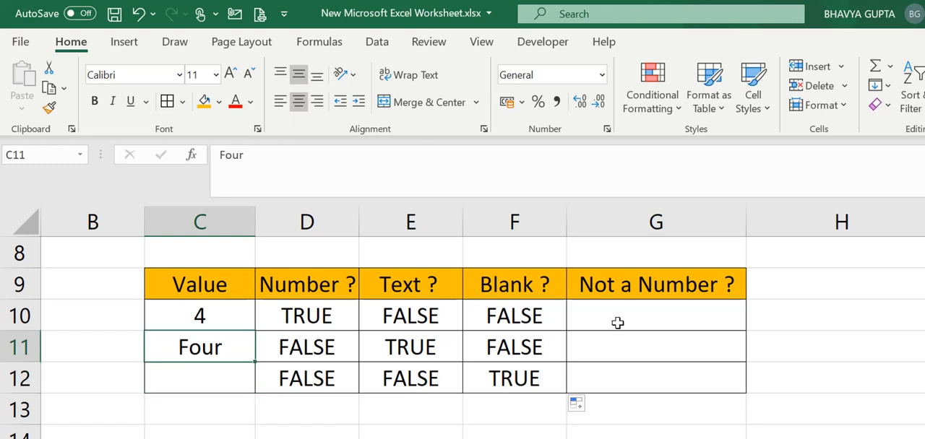
key(Down)
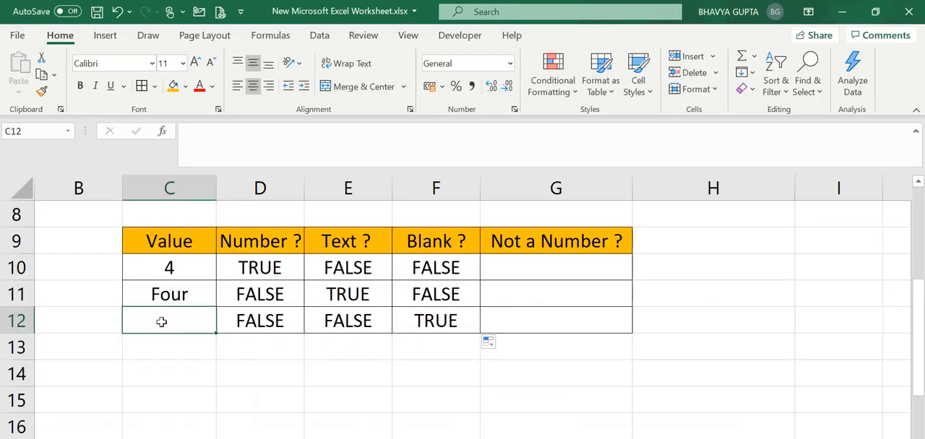
key(Right)
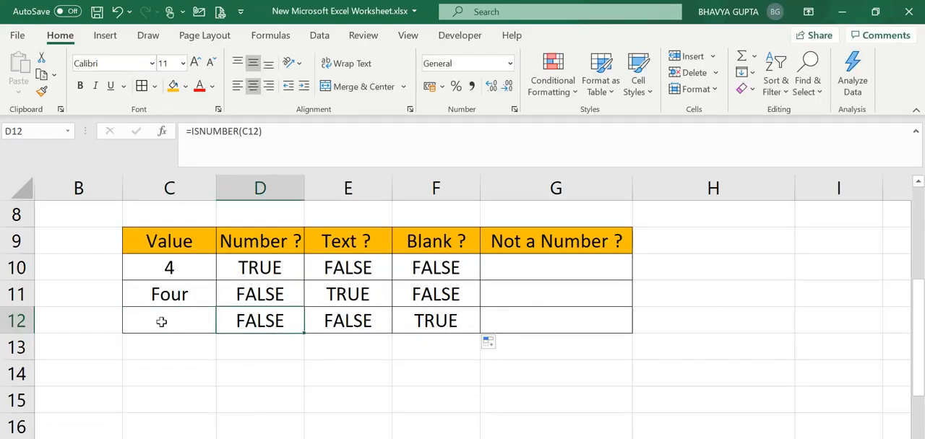
key(Left)
key(Up)
key(Right)
key(Right)
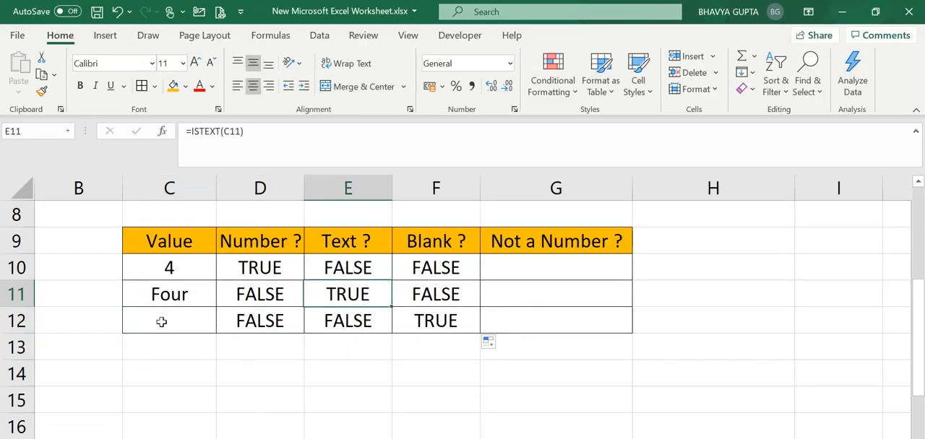
Step: Begin a formula in G10 under Not a Number ? with the NOT function
key(Right)
key(Right)
key(Up)
text(=)
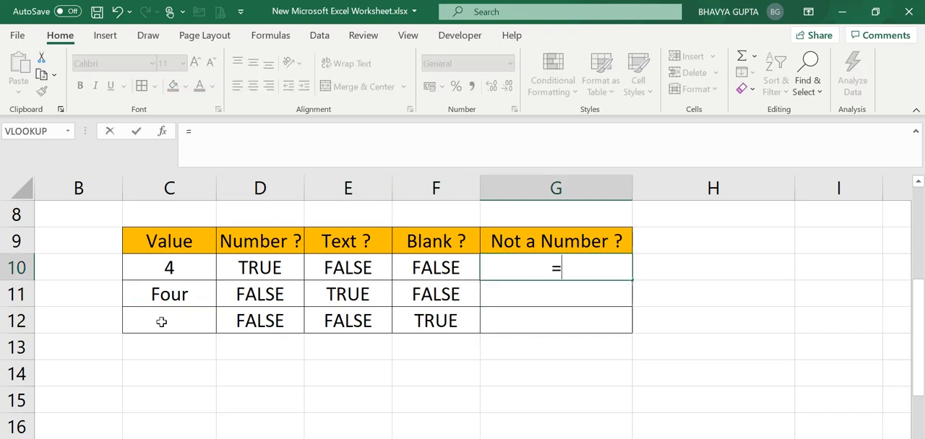
text(not)
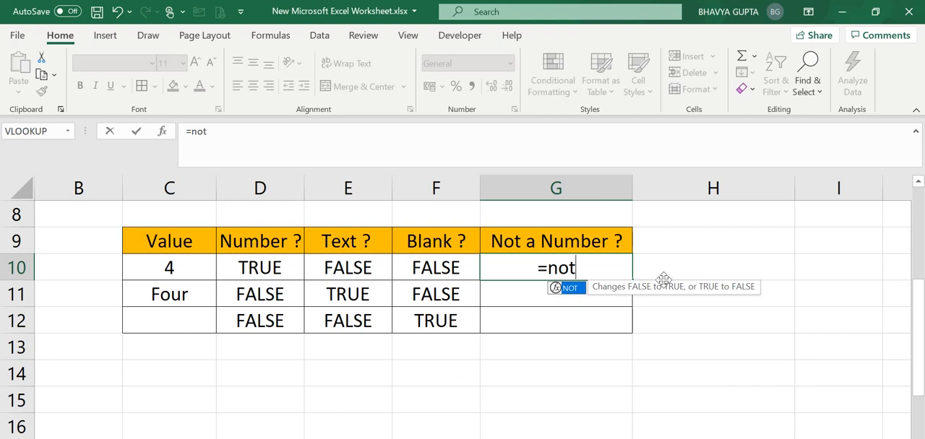
double_click(571, 287)
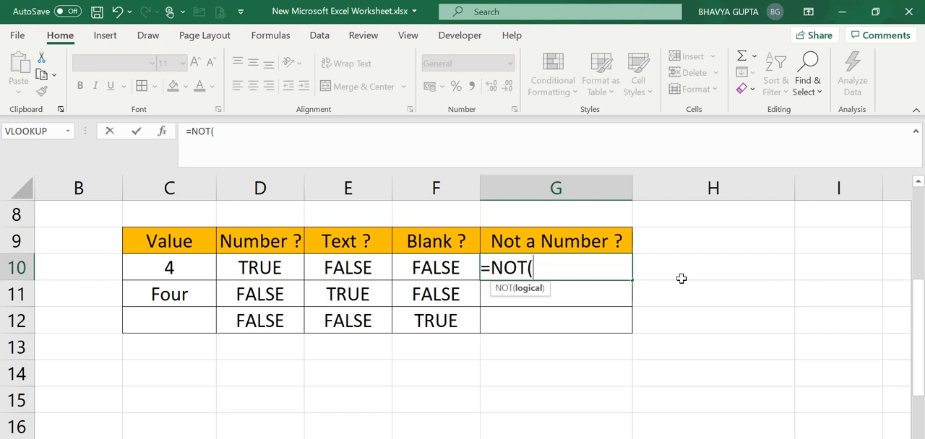
Step: Complete the G10 formula as =NOT(ISNUMBER(C10)) and fill it down to G12
text(i)
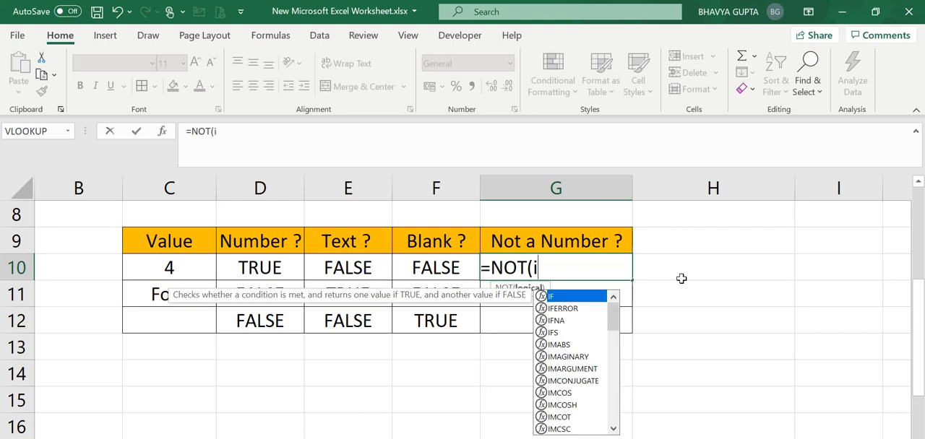
text(snum)
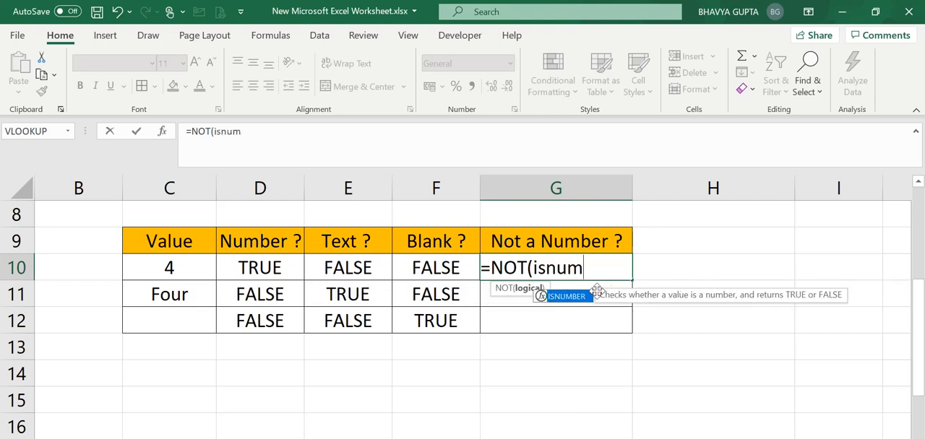
double_click(575, 296)
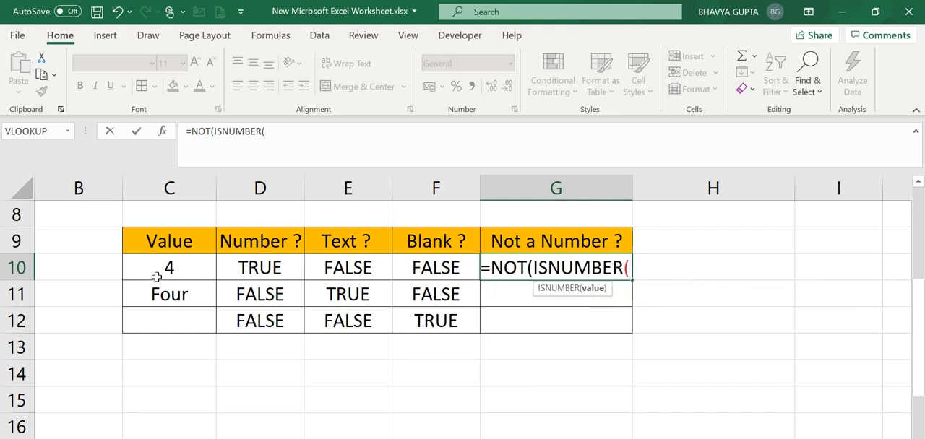
click(164, 268)
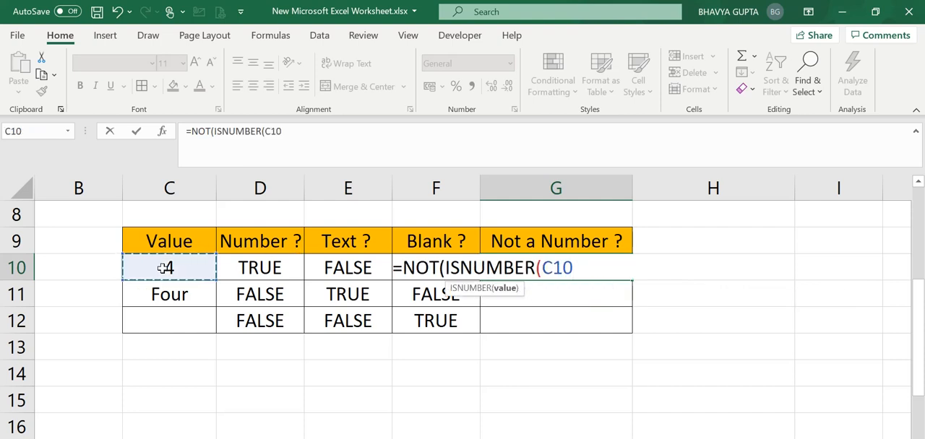
text())
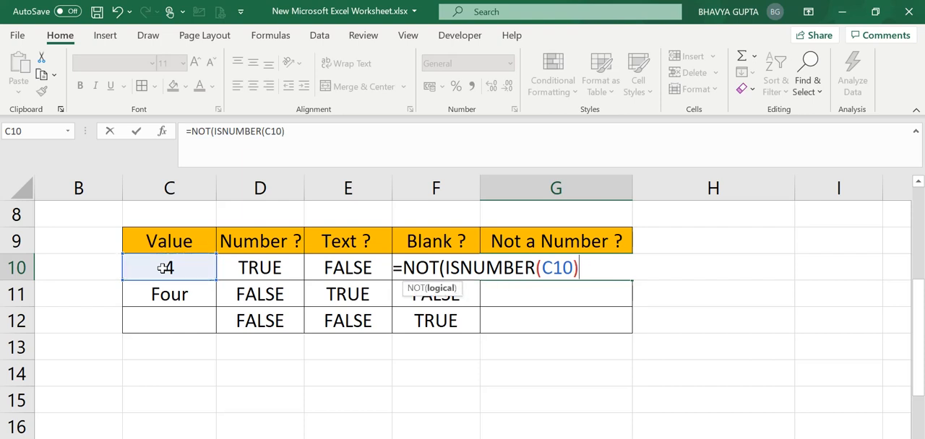
text())
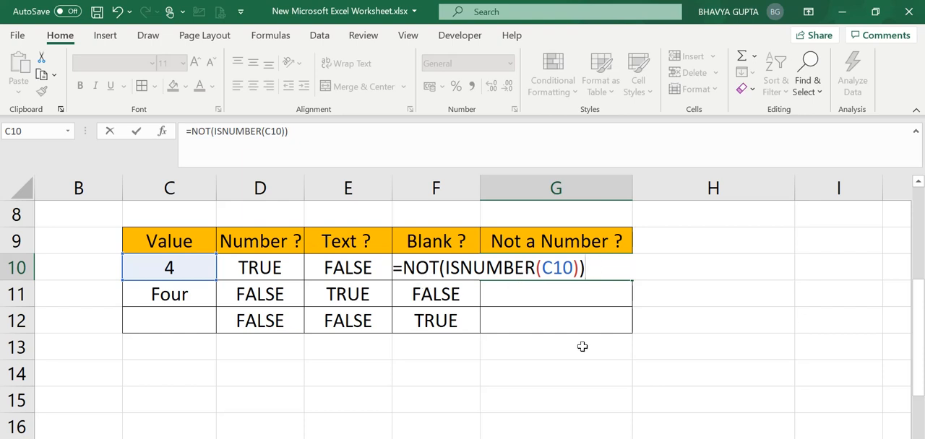
key(Return)
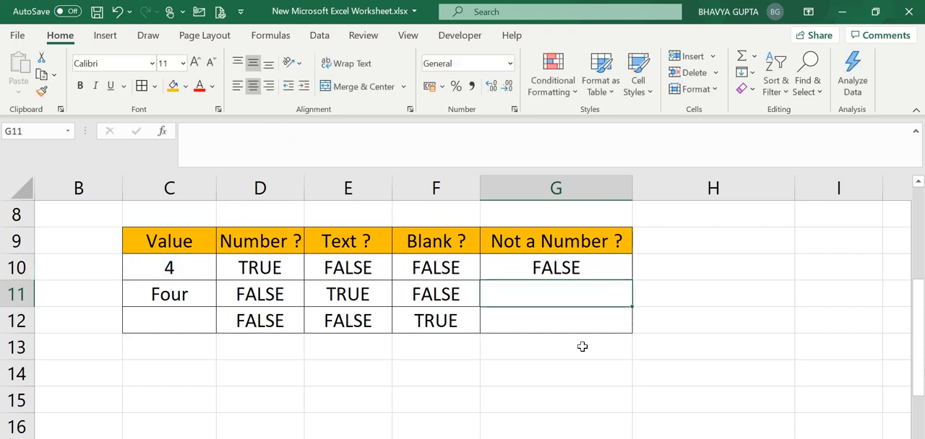
click(588, 269)
double_click(633, 278)
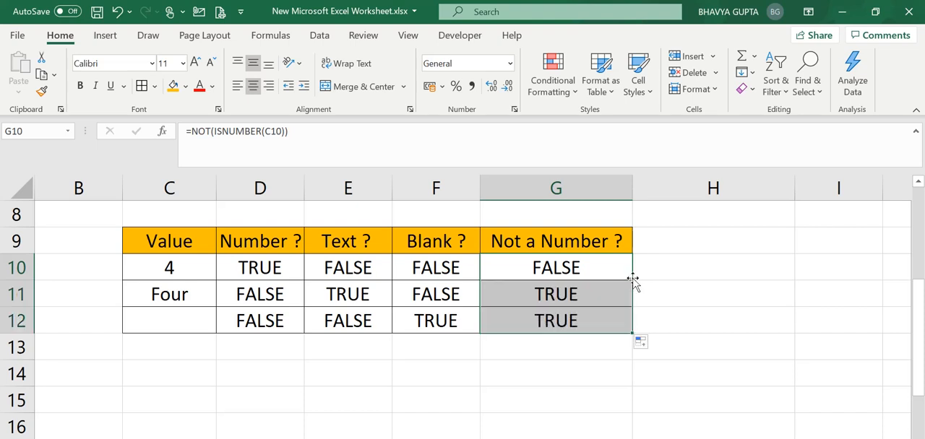
Step: Add the heading "Not a Blank ?" in H9, next to the Not a Number ? heading
click(674, 244)
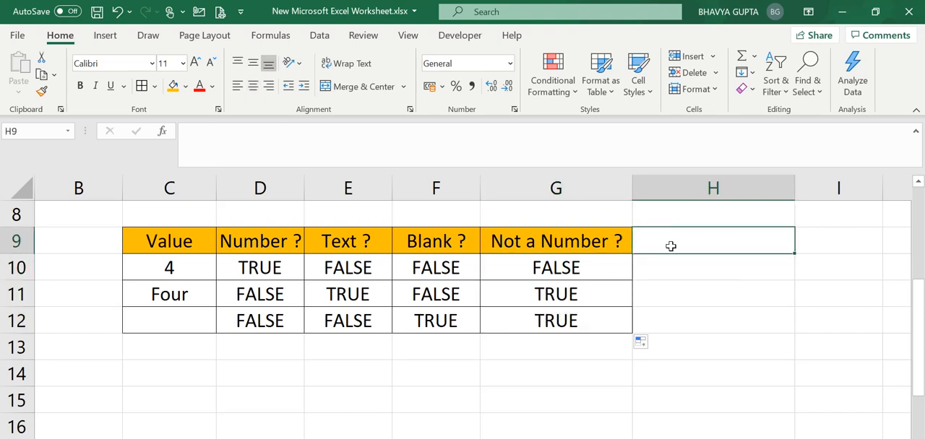
text(Not )
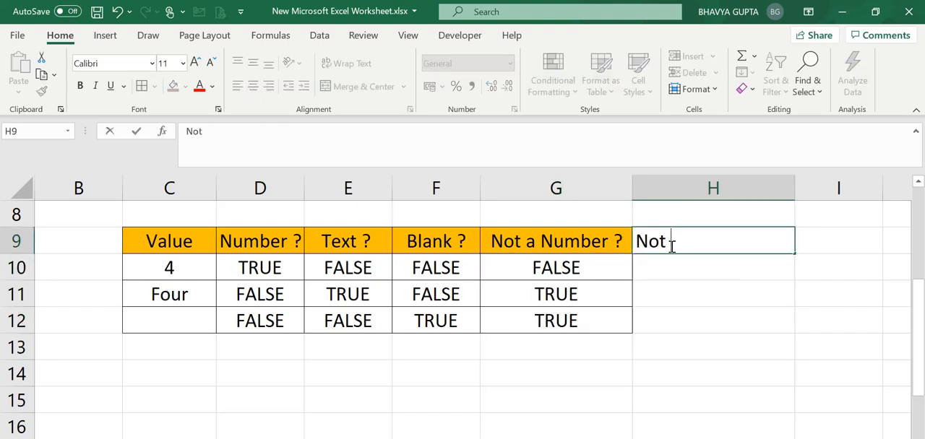
text(a Bl)
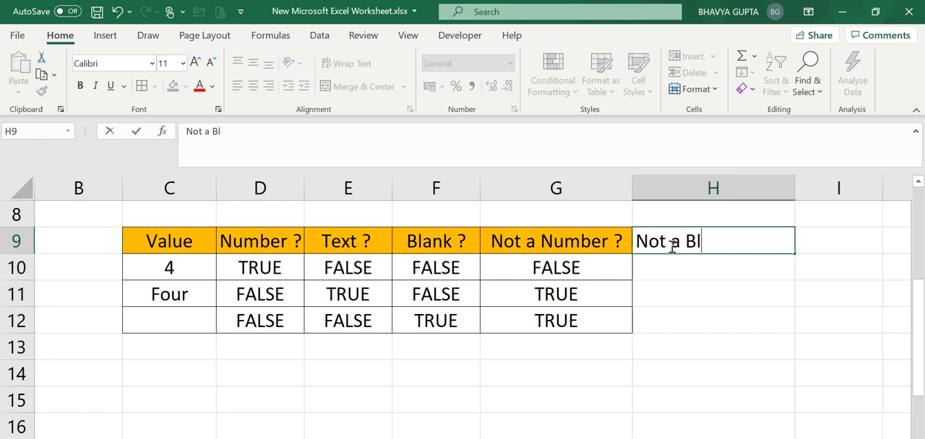
text(ank)
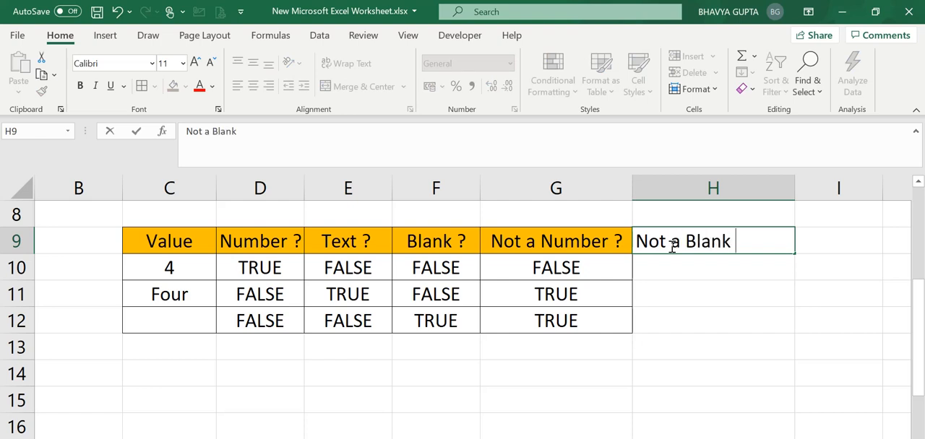
text( ?)
key(Return)
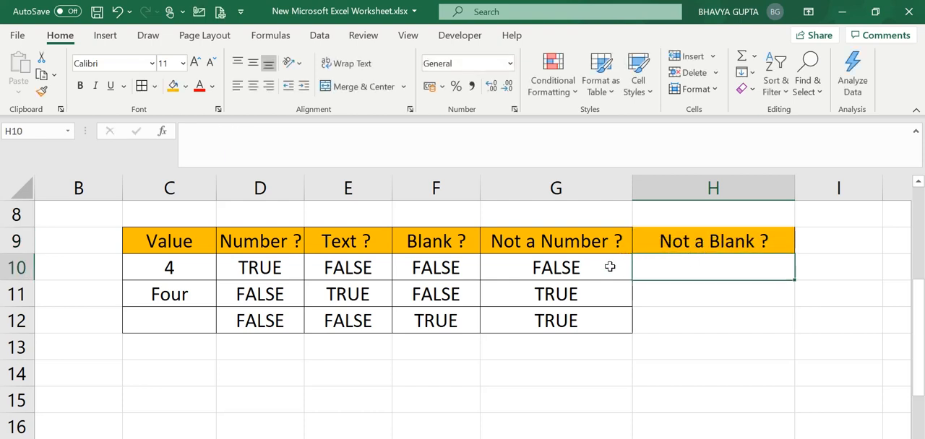
Step: Copy the cell formatting of G10:G12 onto H10:H12 under Not a Blank ?
drag(600, 265, 600, 321)
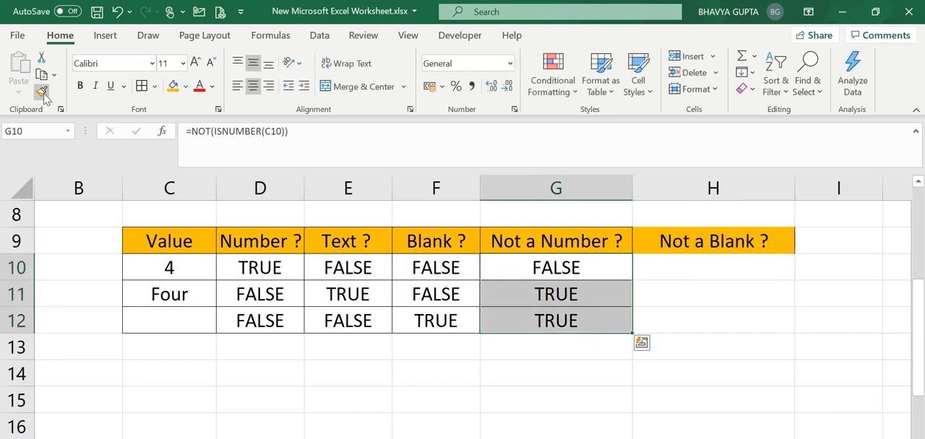
click(41, 91)
drag(692, 267, 692, 320)
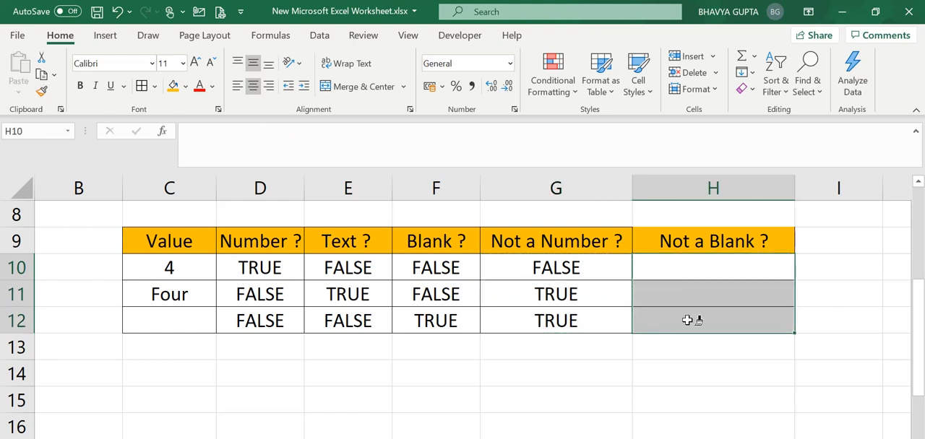
Step: Enter the formula =NOT(ISBLANK(C10)) in H10 under Not a Blank ?
click(708, 263)
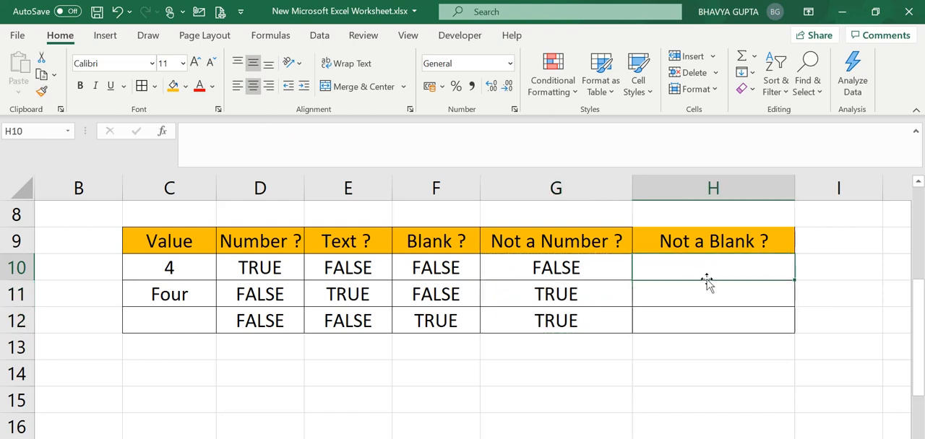
text(=not)
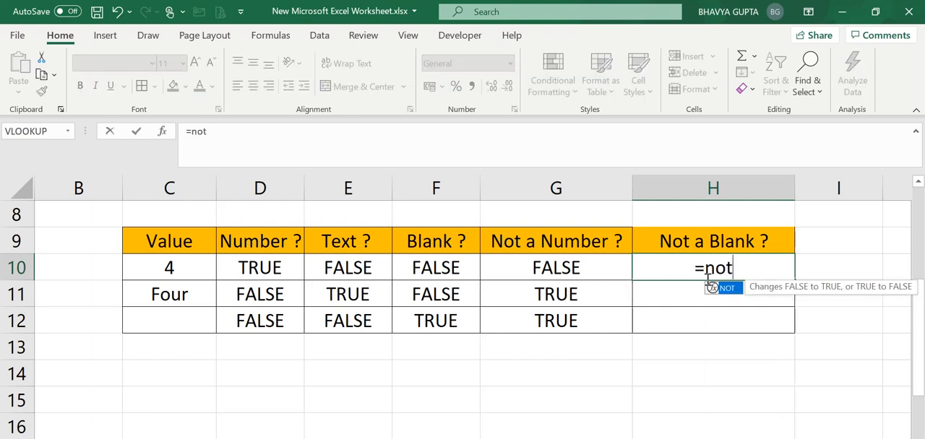
text(()
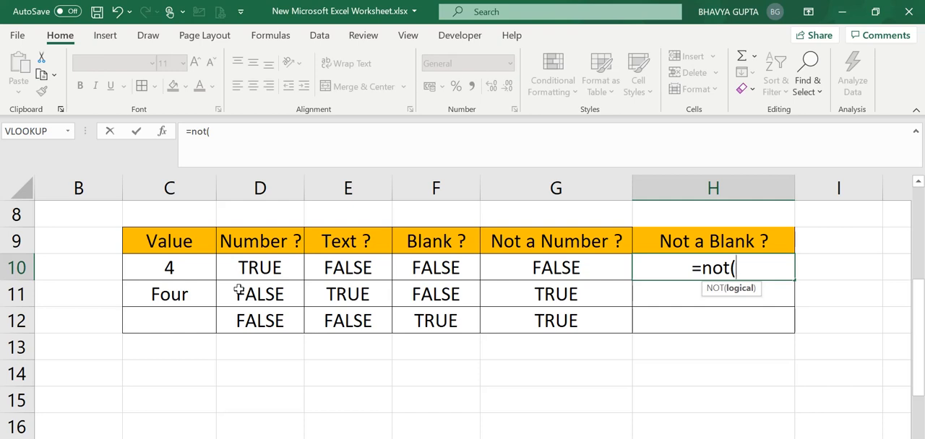
text(isbl)
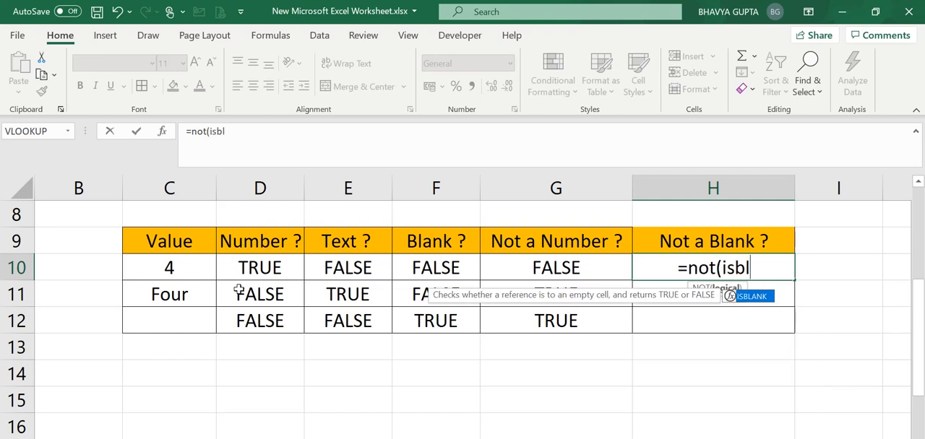
text(ank)
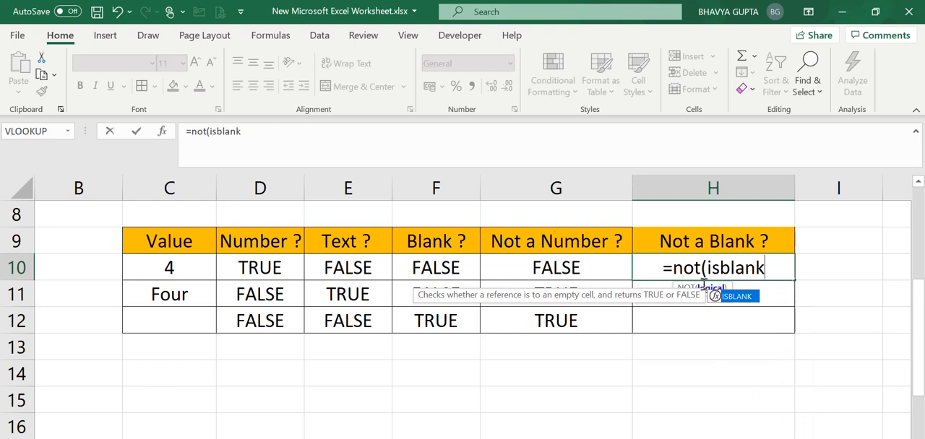
double_click(737, 296)
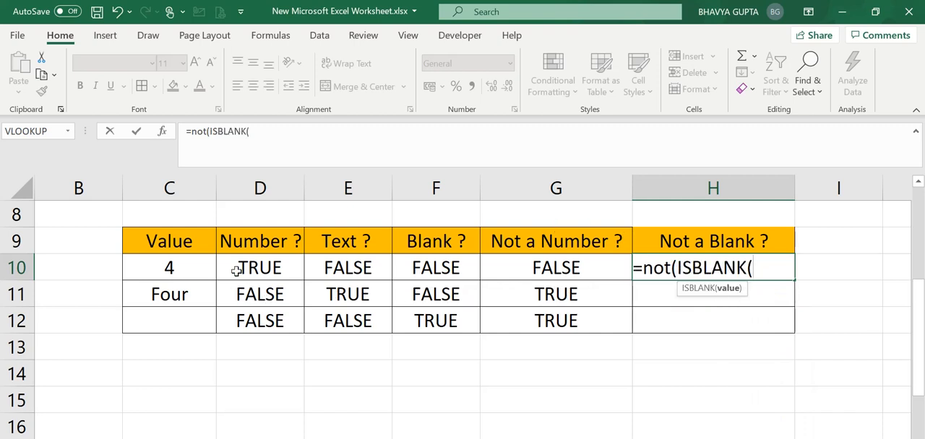
click(153, 274)
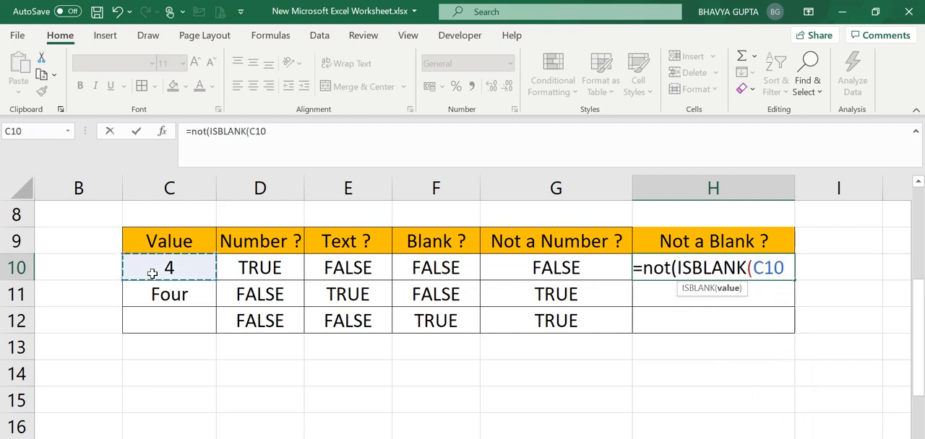
text()))
key(Return)
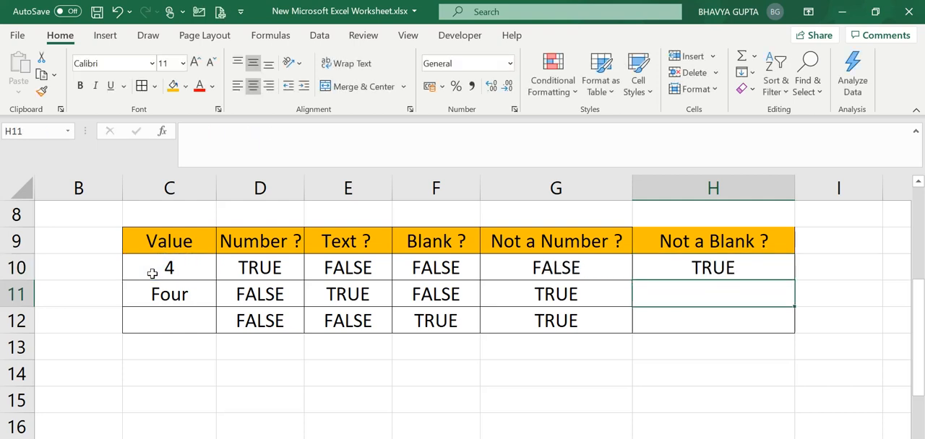
Step: Fill the H10 formula down to H12 and check the last result against the empty cell C12
click(756, 271)
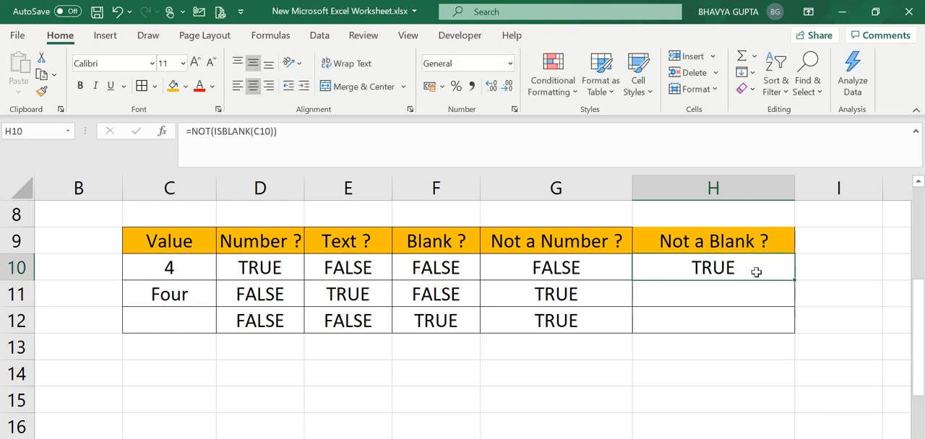
double_click(794, 280)
click(730, 319)
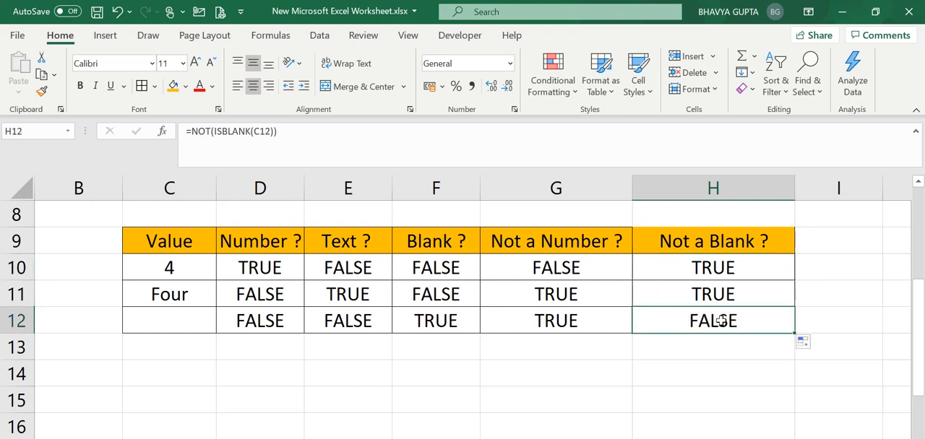
click(208, 312)
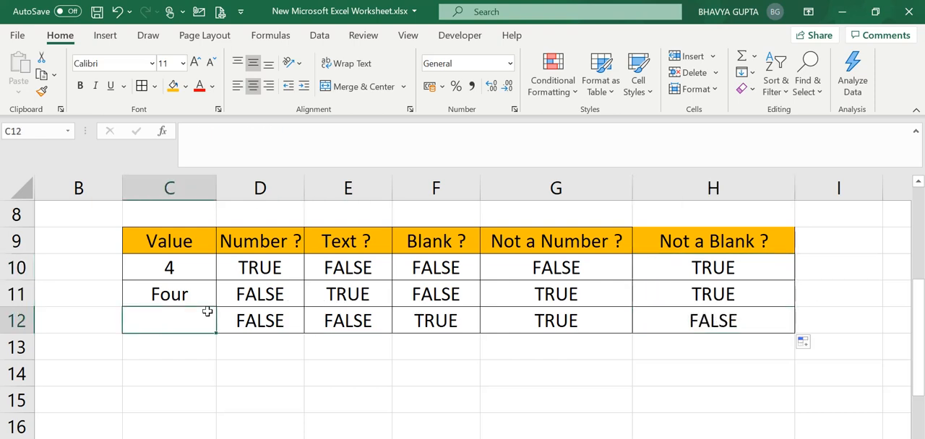
Step: Examine row 12 from C12 to H12, comparing the Blank ? and Not a Blank ? formulas for the empty value
key(Right)
key(Right)
key(Right)
key(Right)
key(Right)
key(Right)
key(Left)
key(Left)
key(Left)
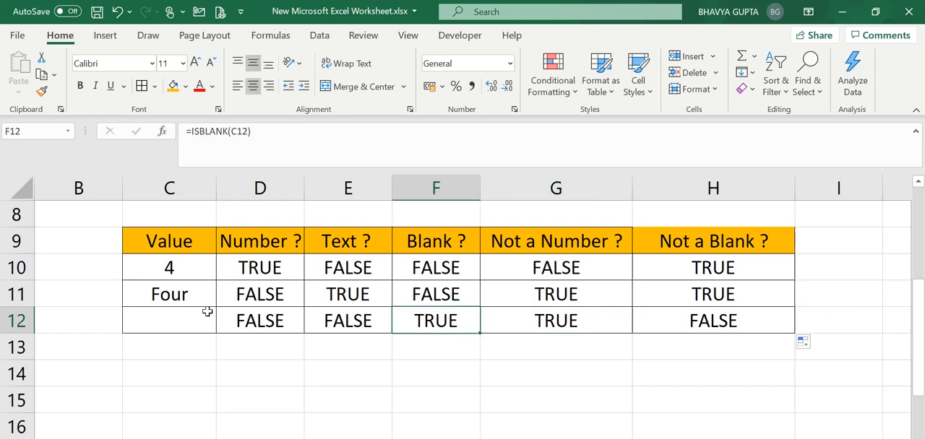
key(Left)
key(Left)
key(Left)
key(Right)
key(Right)
key(Right)
key(Right)
key(Right)
key(Right)
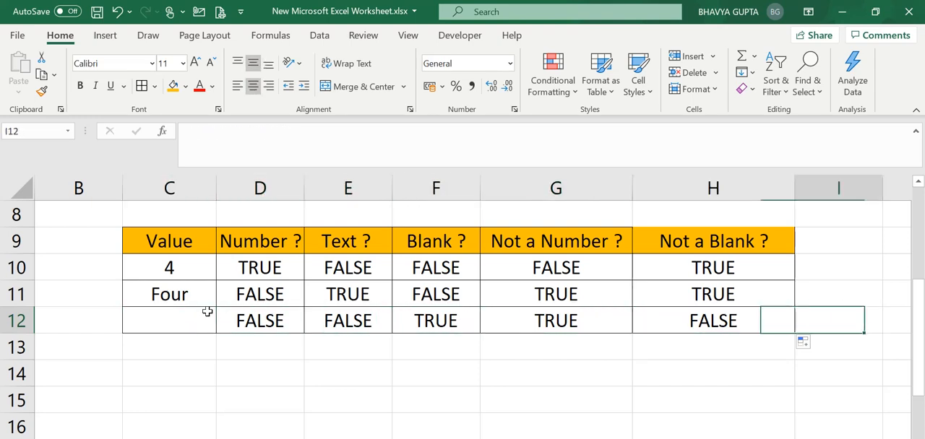
key(Left)
key(Left)
key(Left)
key(Left)
key(Left)
key(Left)
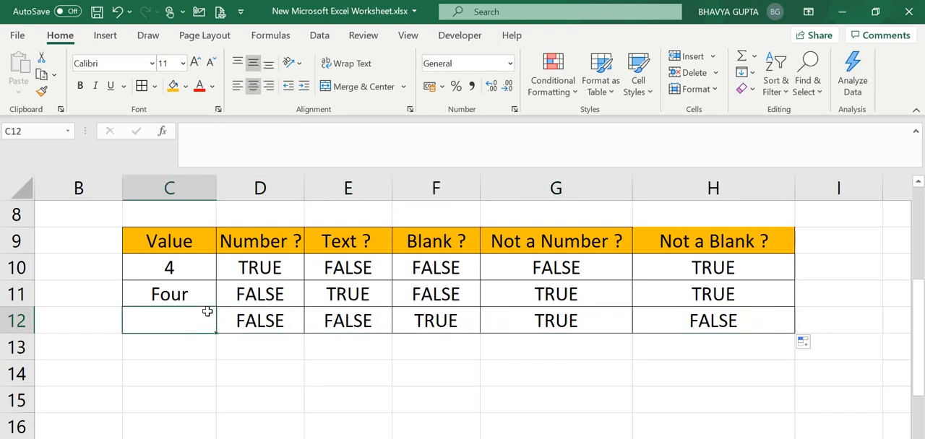
key(Right)
key(Right)
key(Right)
key(Right)
key(Right)
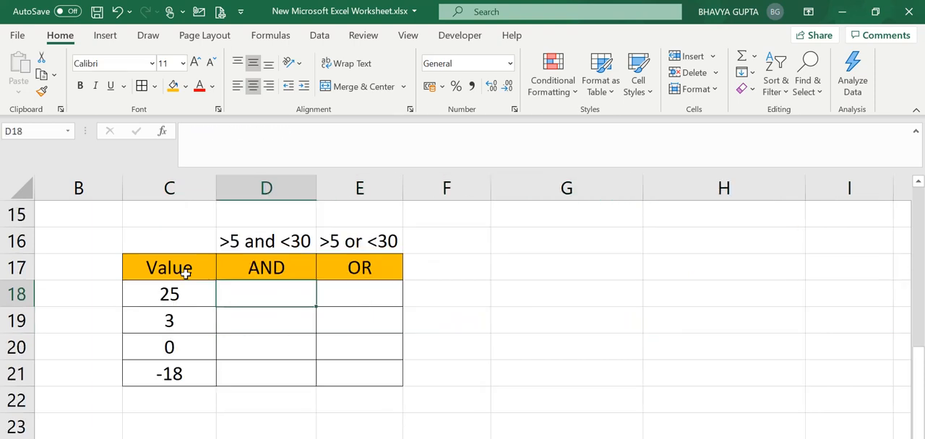
Step: Examine the lower table's Value, AND and OR headings with their >5 and <30 and >5 or <30 conditions
click(186, 270)
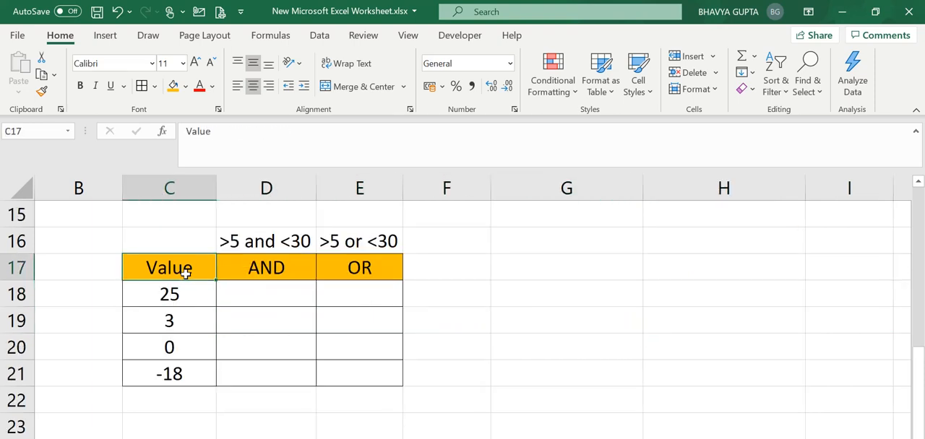
key(Right)
key(Left)
key(Right)
key(Right)
key(Left)
key(Left)
key(Right)
key(Down)
key(Left)
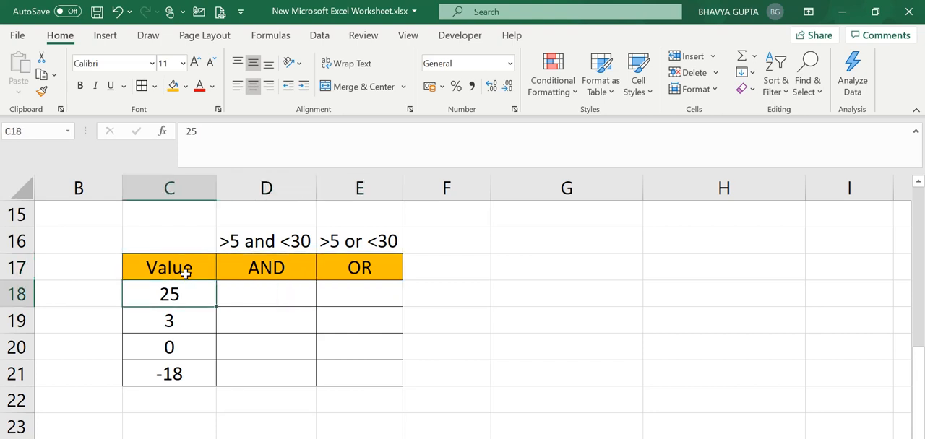
key(Right)
key(Left)
key(Right)
key(Left)
key(Up)
Step: Review the values in C18 to C21 that the AND and OR conditions have to test
key(Down)
key(Down)
key(Down)
key(Down)
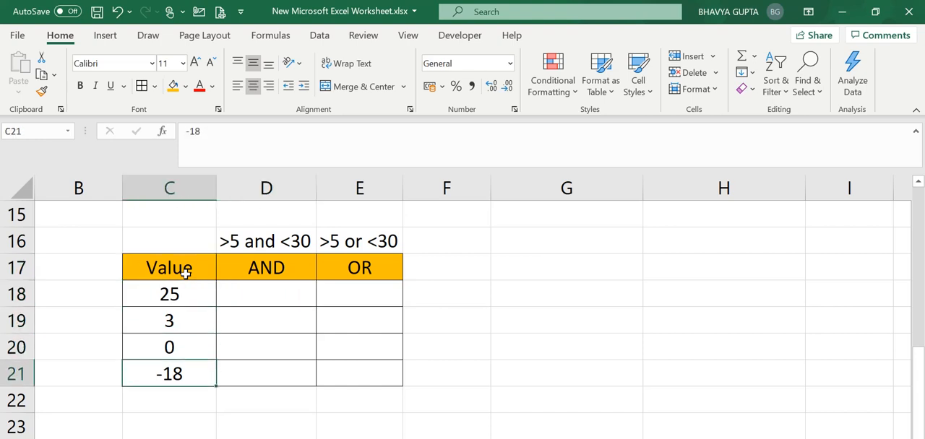
key(Up)
key(Up)
key(Up)
key(Down)
key(Down)
key(Up)
key(Up)
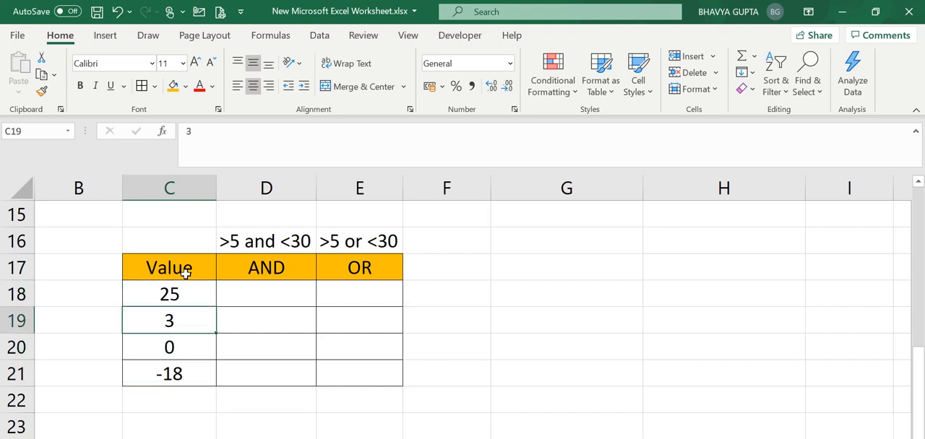
key(Down)
key(Down)
key(Down)
Step: Compare the >5 and <30 condition in D16 with the >5 or <30 condition in E16 for the columns below
key(Up)
key(Up)
key(Up)
key(Up)
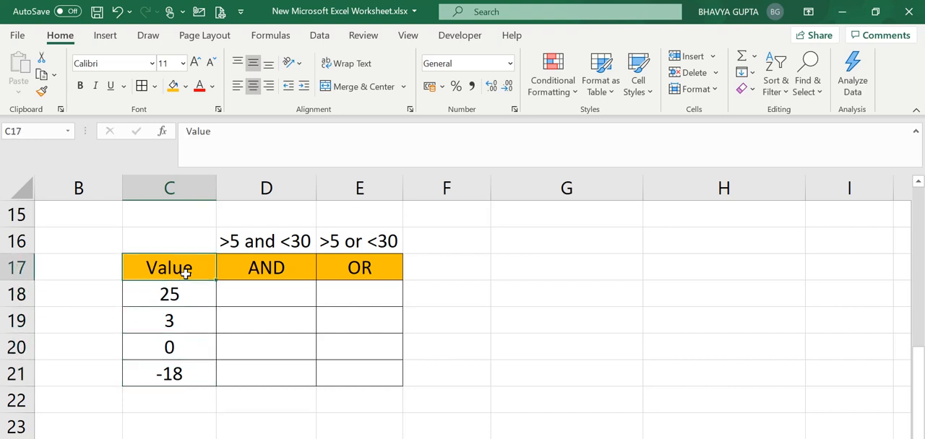
key(Up)
key(Right)
key(Down)
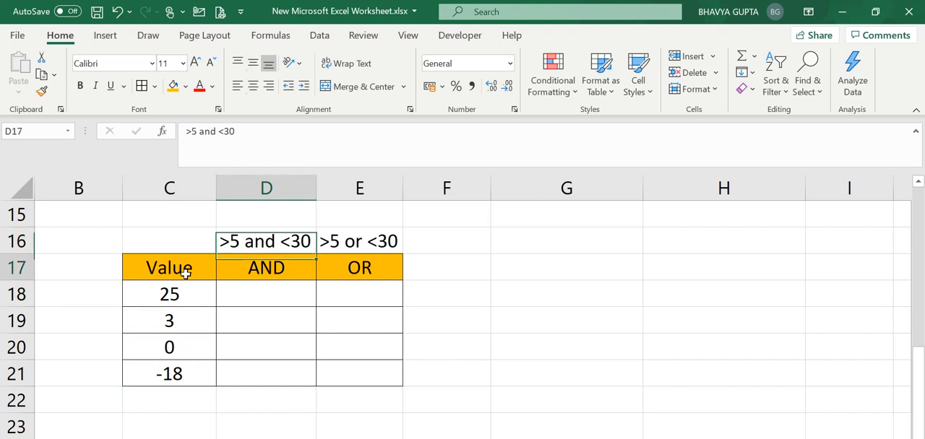
key(Left)
key(Right)
key(Up)
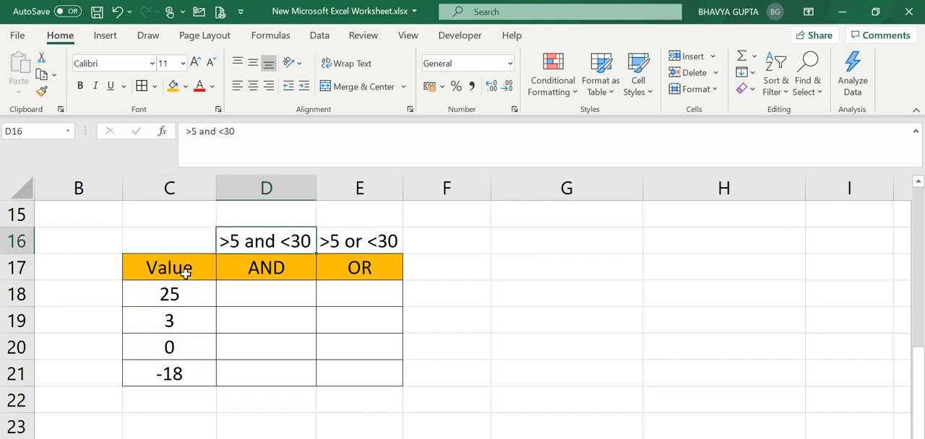
key(Right)
key(Left)
key(Right)
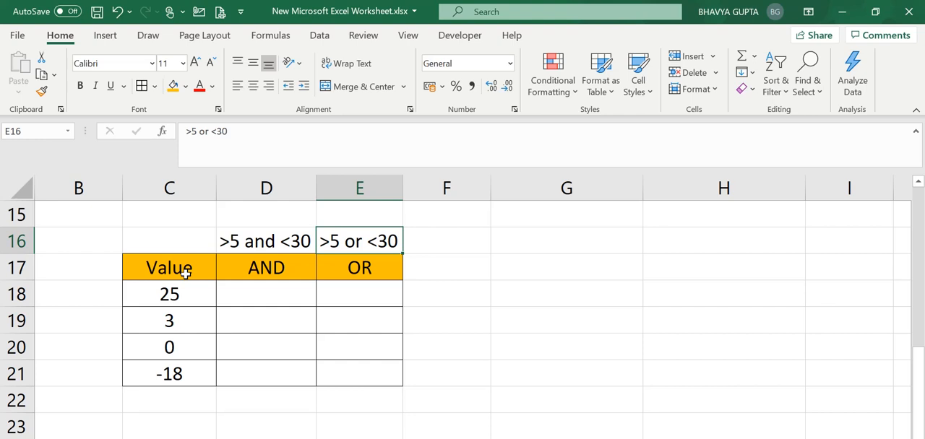
key(Down)
key(Down)
key(Left)
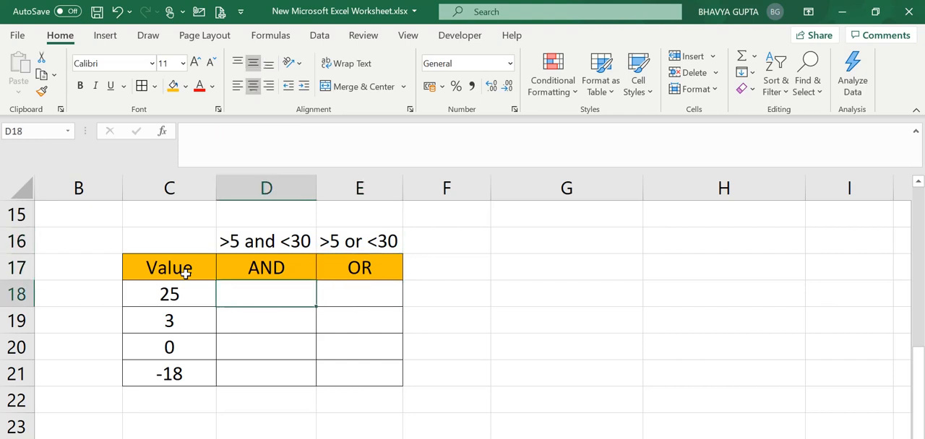
key(Up)
key(Down)
key(Down)
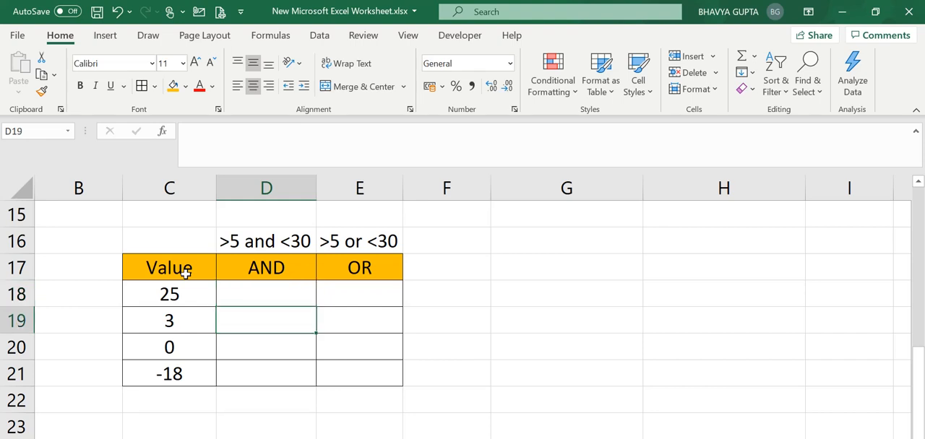
key(Up)
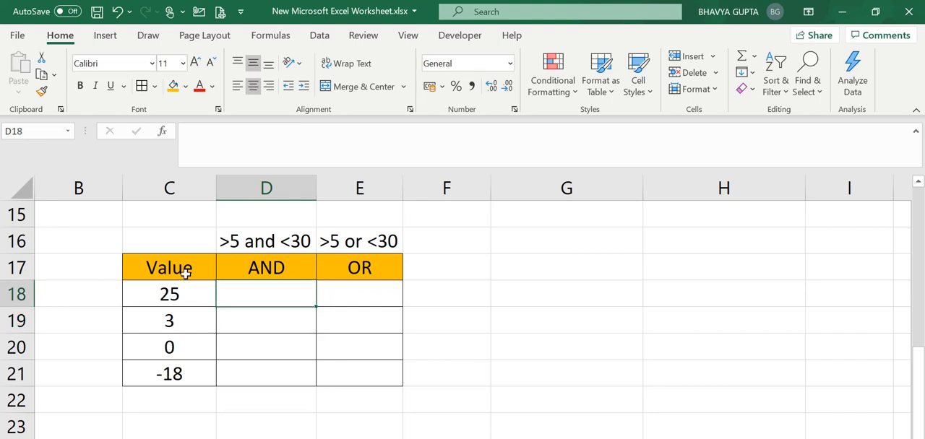
Step: Enter the formula =AND(C18>5,C18<30) in D18 to test whether the value meets both conditions
key(Right)
key(Left)
key(Left)
key(Right)
text(=)
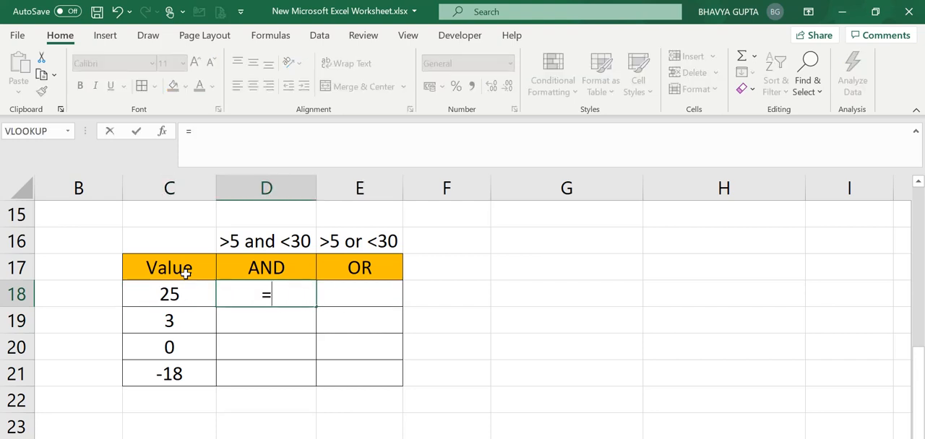
text(and()
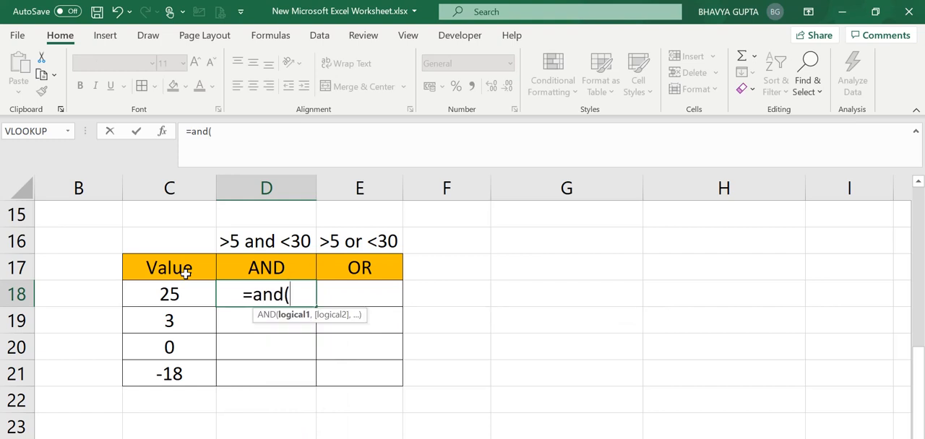
click(185, 297)
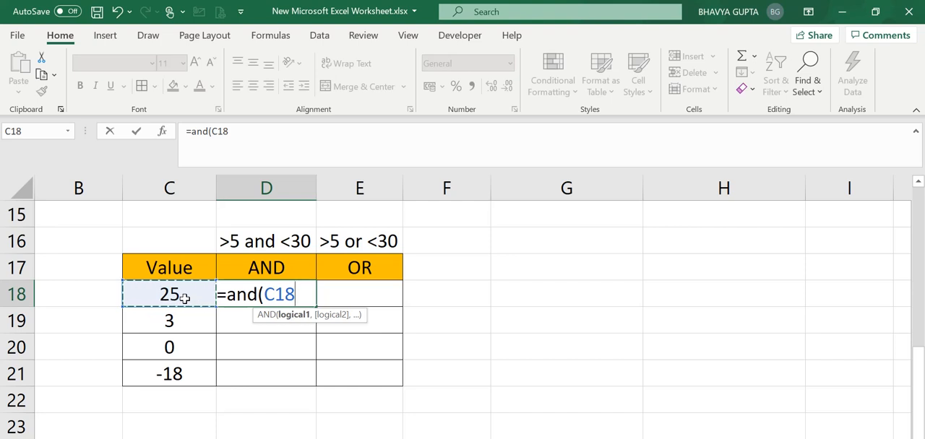
text(>)
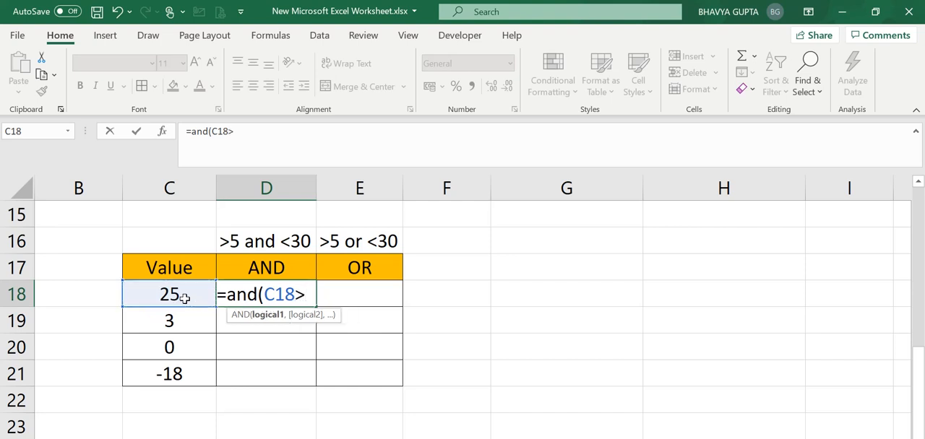
text(5,)
click(185, 298)
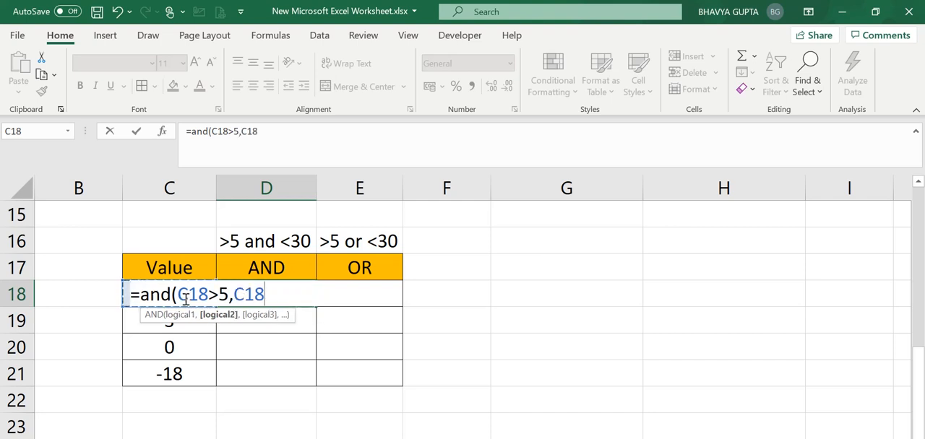
text(<30)
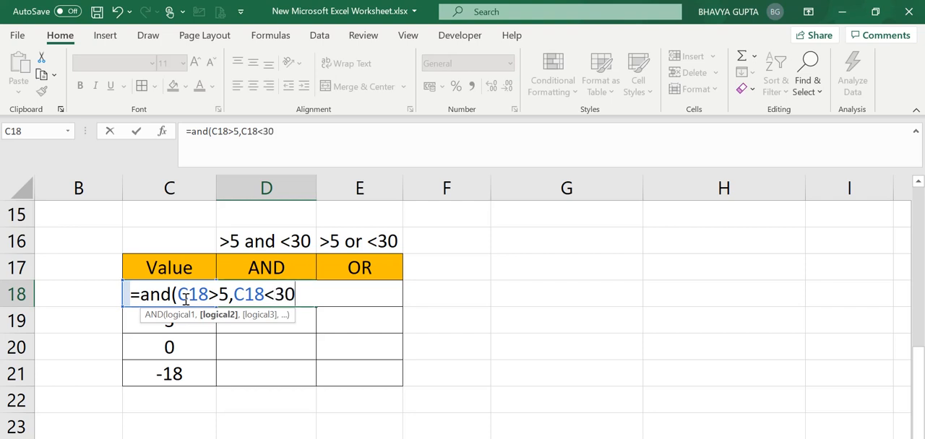
text())
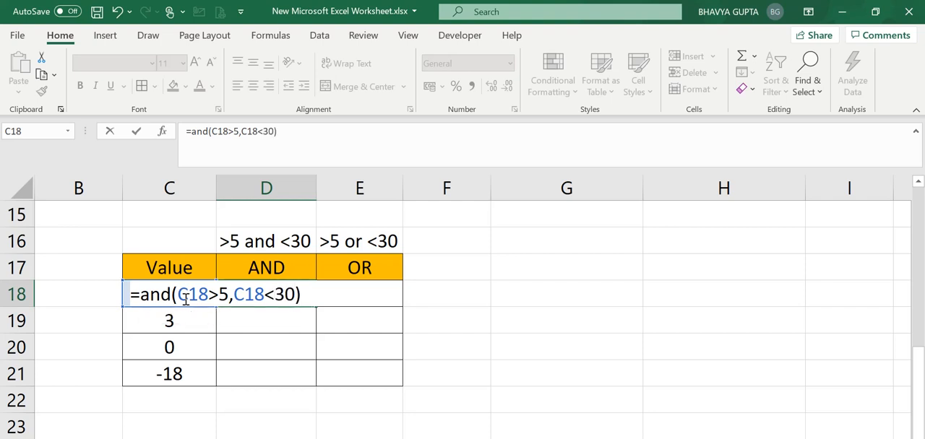
key(Return)
Step: Check the D18 result against C18 and the D16 condition, and fill the AND formula down to D19
click(243, 299)
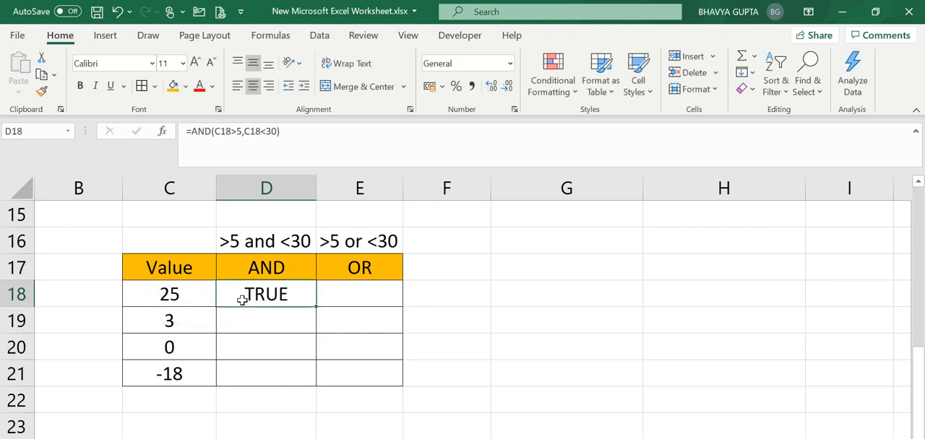
click(190, 303)
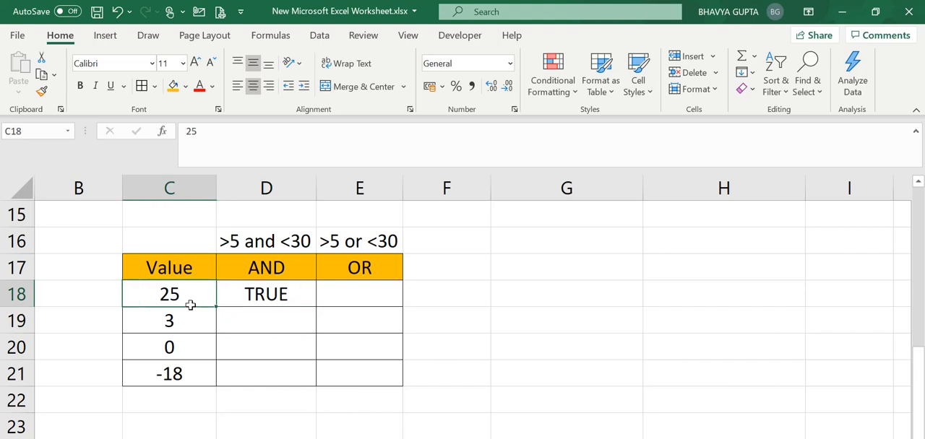
click(240, 248)
click(268, 294)
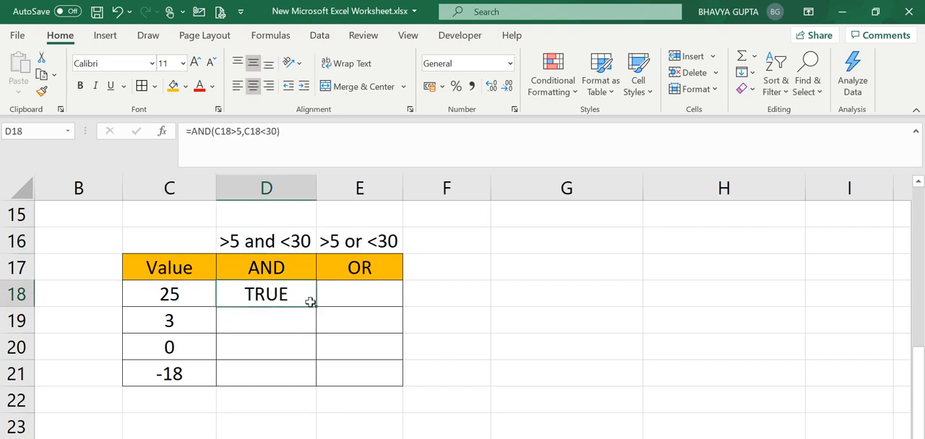
drag(316, 306, 316, 329)
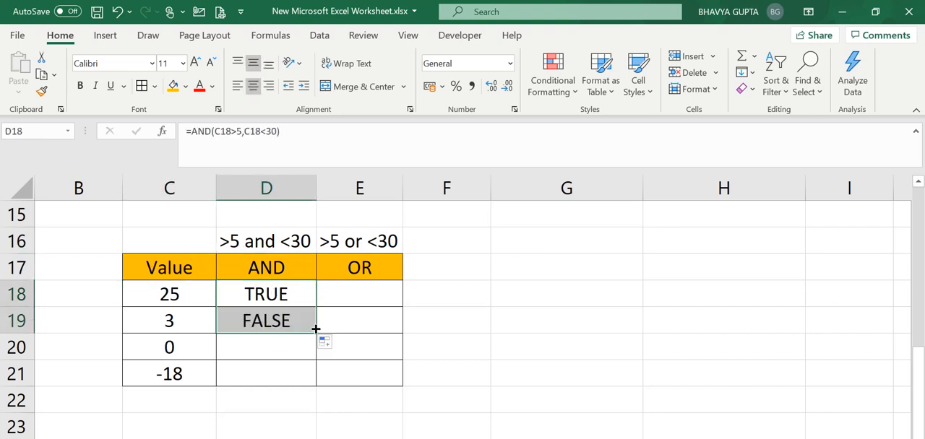
Step: Check the D19 result against C19 and the D16 condition, and fill the AND formula down to D20
click(173, 326)
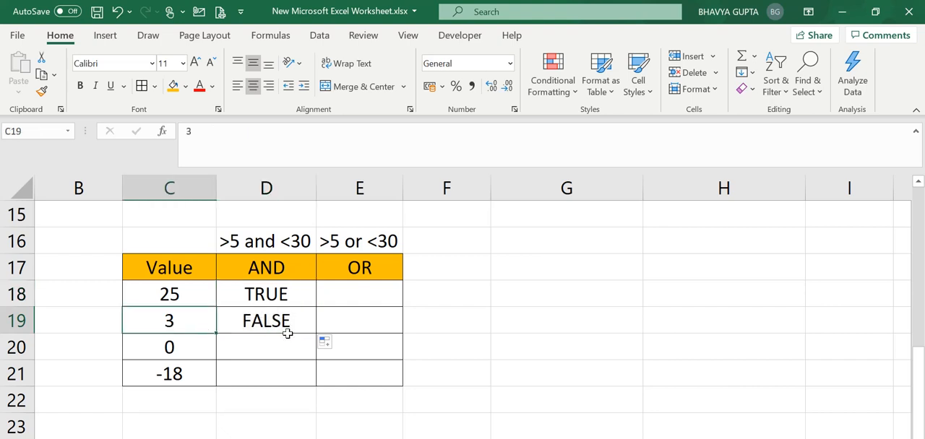
click(307, 321)
click(287, 241)
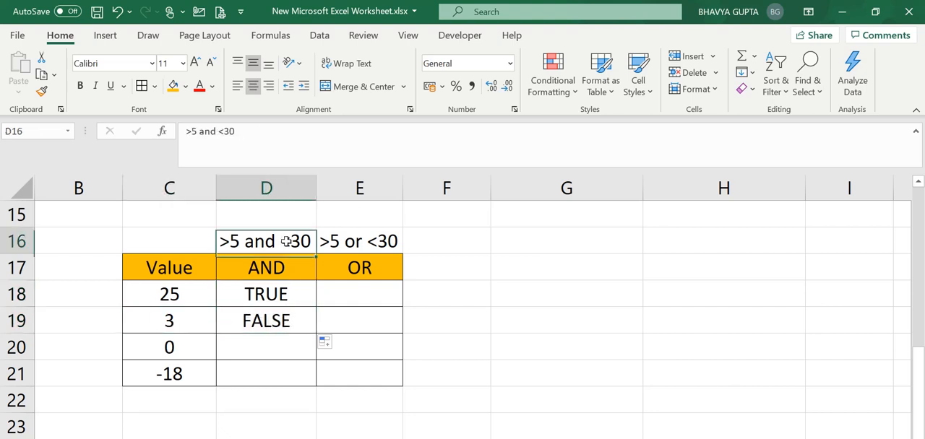
click(282, 319)
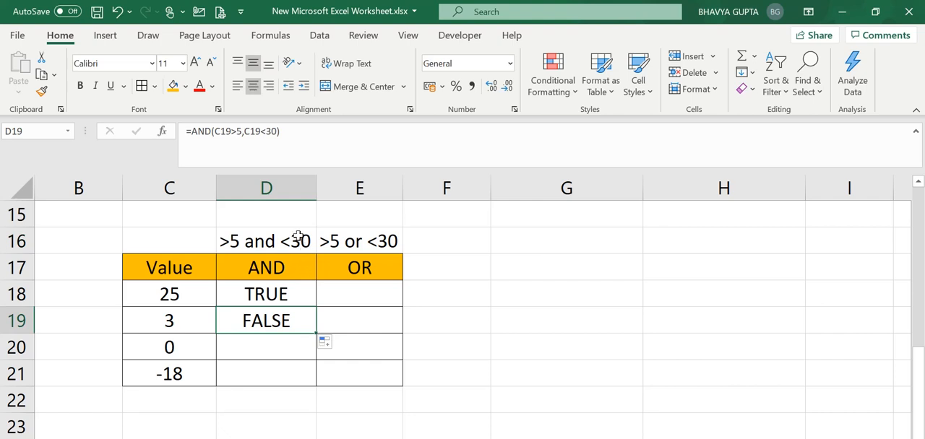
click(297, 236)
click(210, 318)
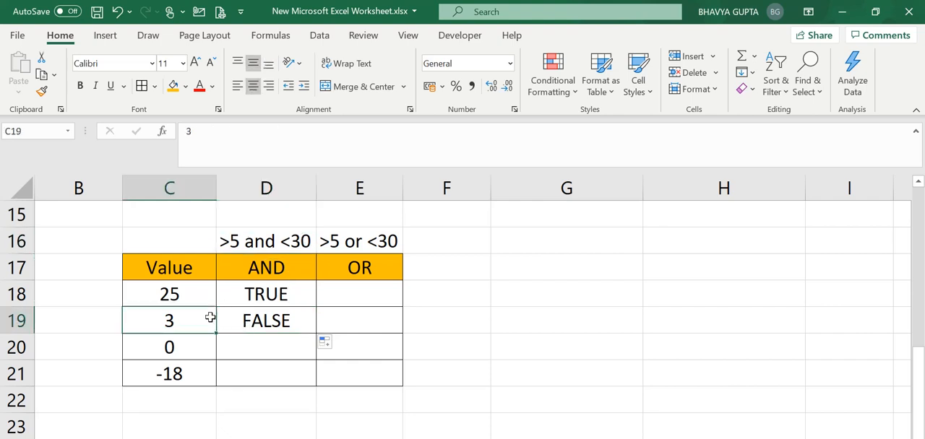
click(280, 320)
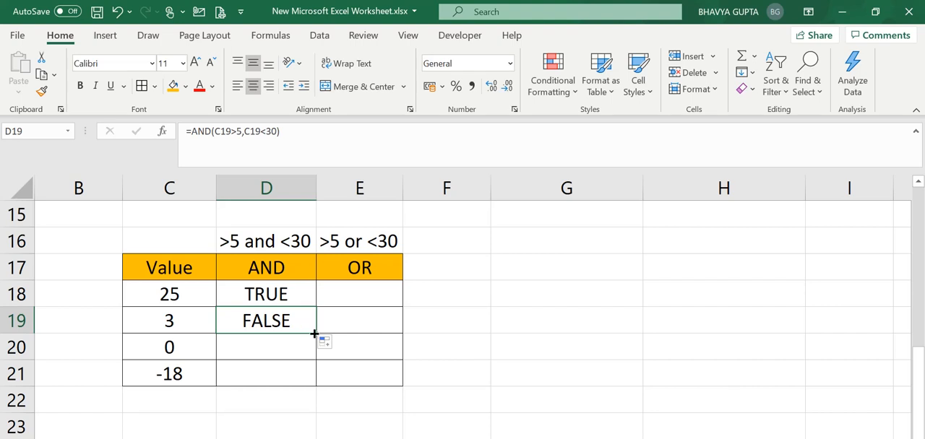
drag(314, 334, 315, 356)
Step: Compare C20 with the D16 condition, fill the AND formula down to D21, and check it against C21
click(193, 350)
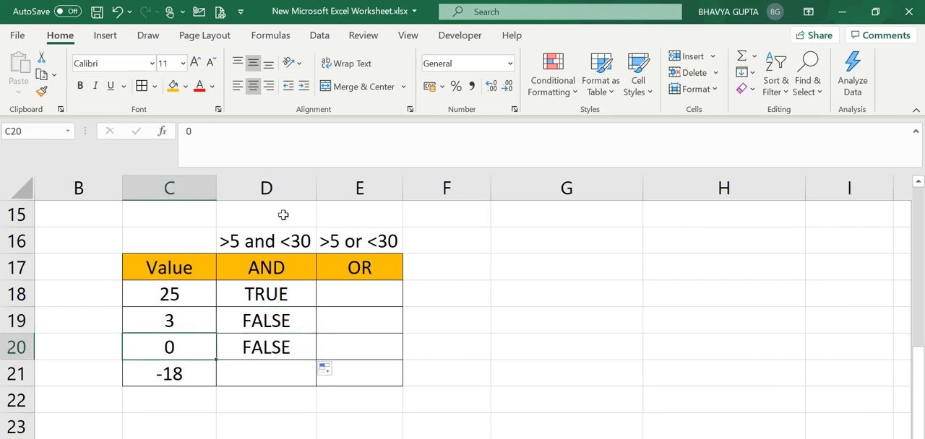
click(249, 243)
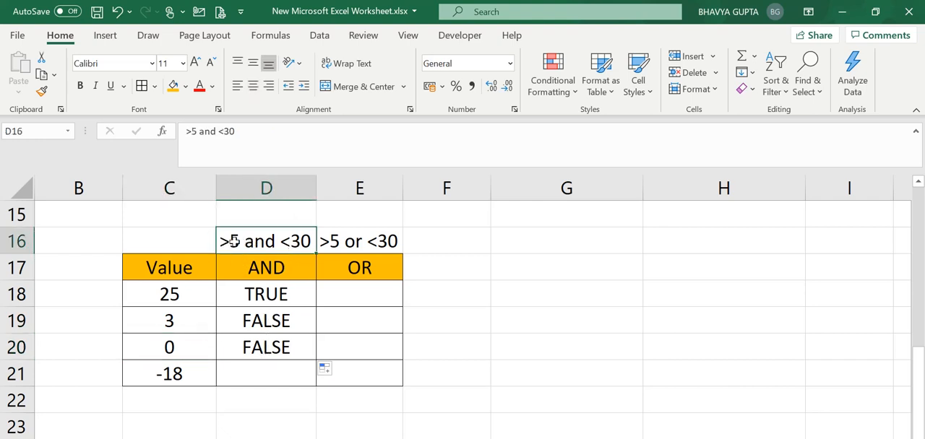
click(269, 349)
drag(313, 359, 313, 384)
click(290, 376)
click(182, 373)
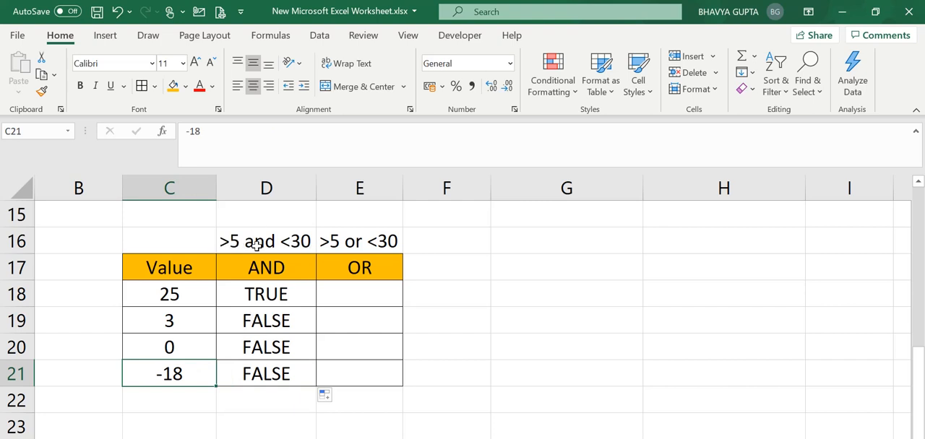
click(293, 318)
Step: Enter the formula =OR(C18>5,C18<30) in E18 and fill it down to E21
click(355, 295)
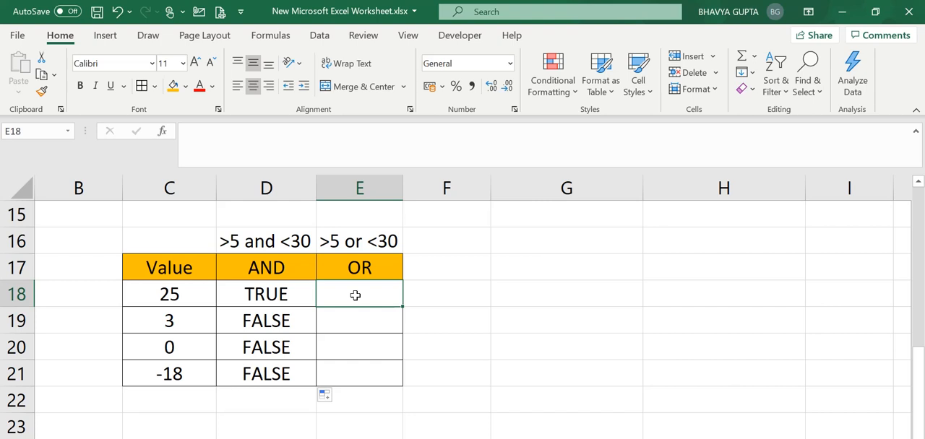
text(=)
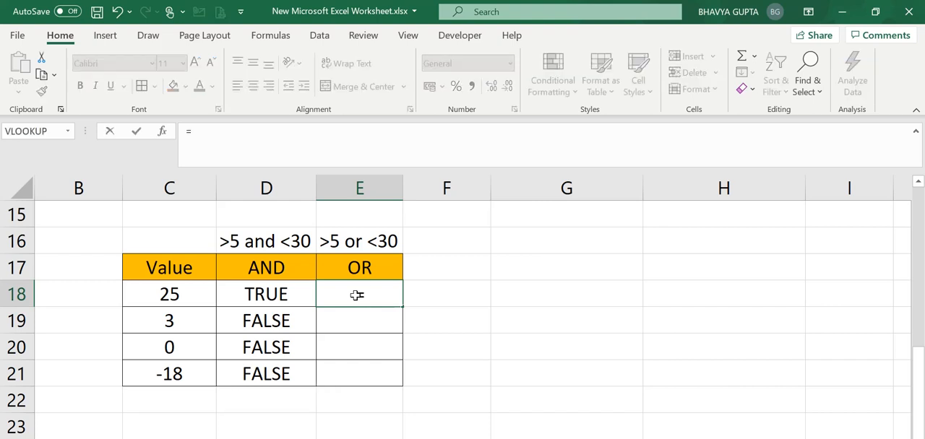
text(or()
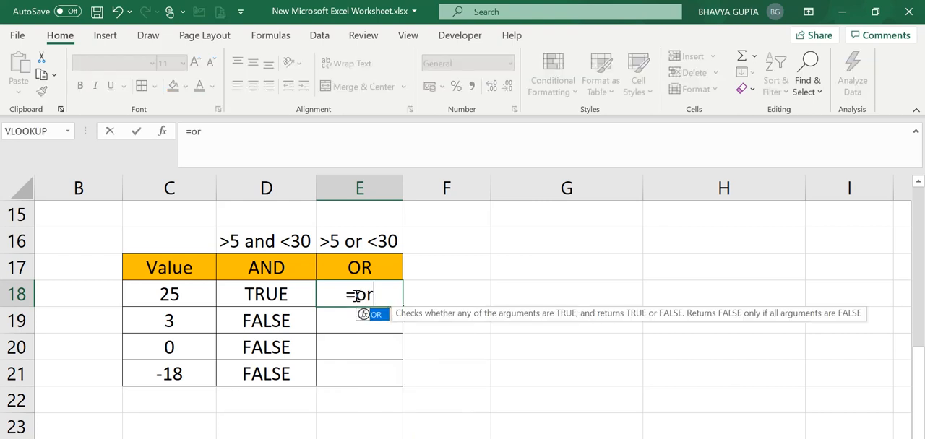
click(197, 296)
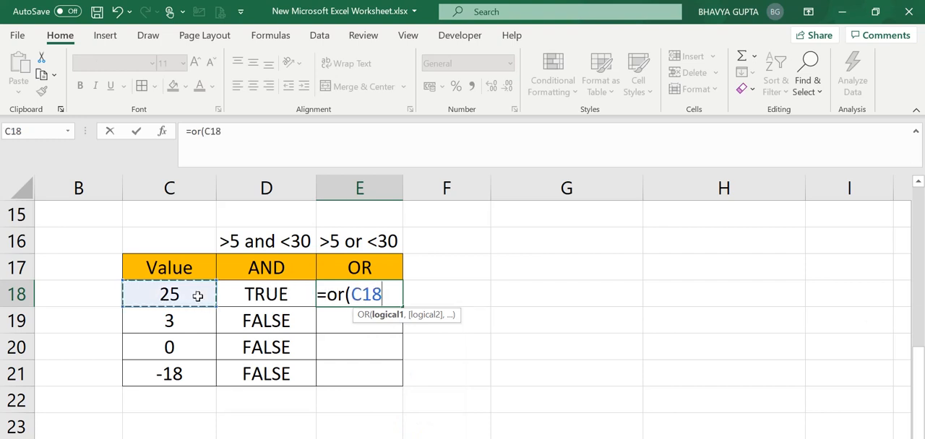
text(>5,)
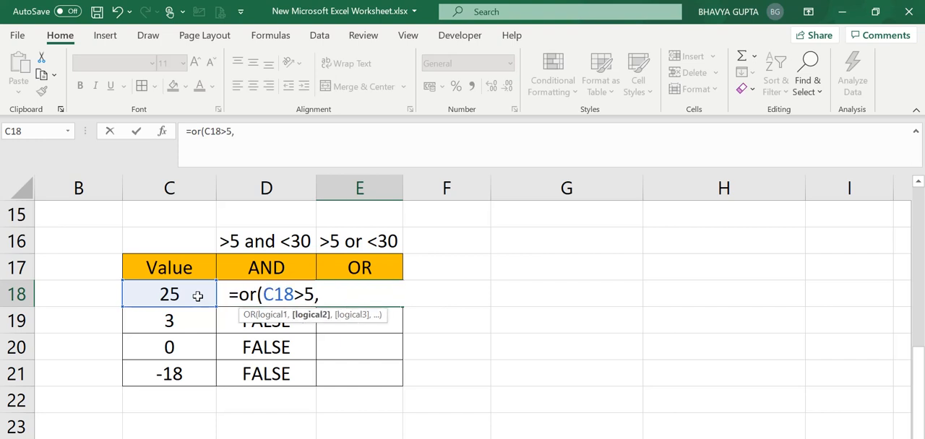
click(198, 297)
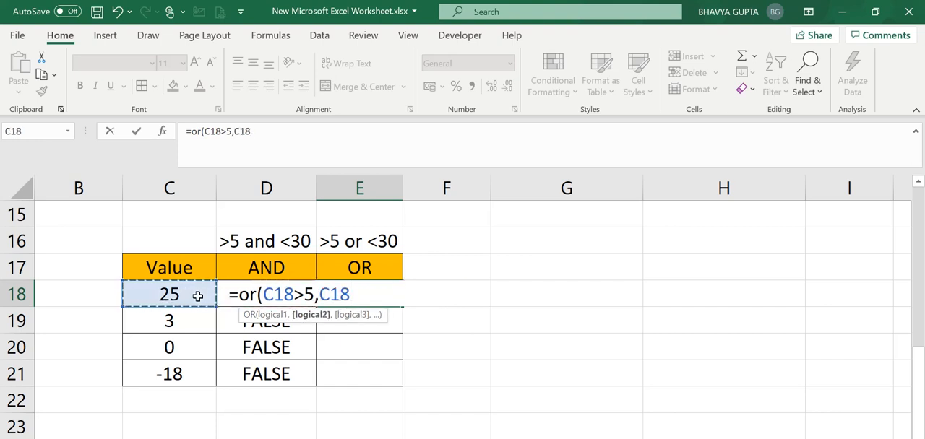
text(<3)
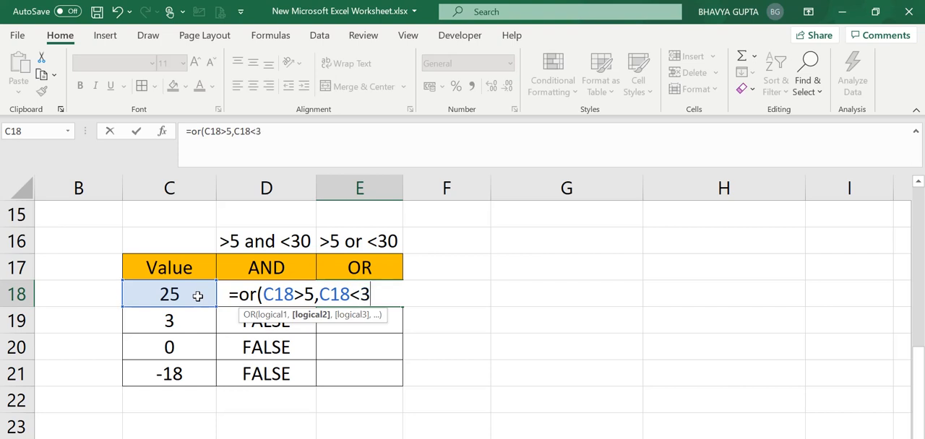
text(0))
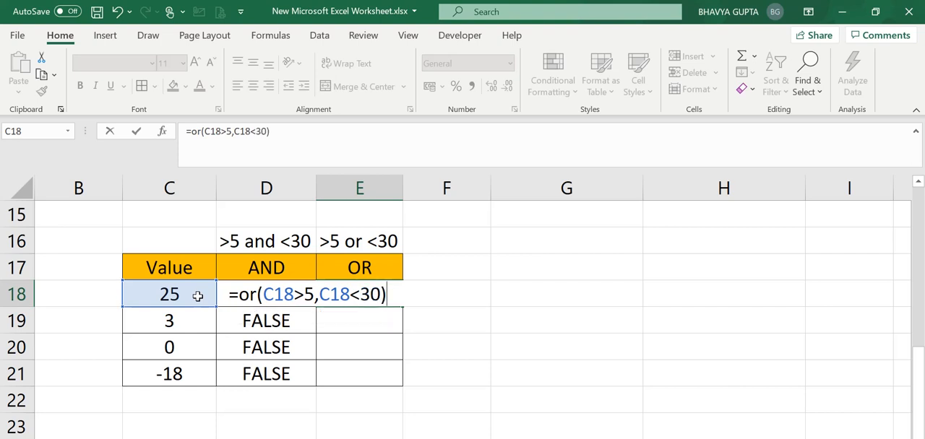
key(Return)
click(355, 289)
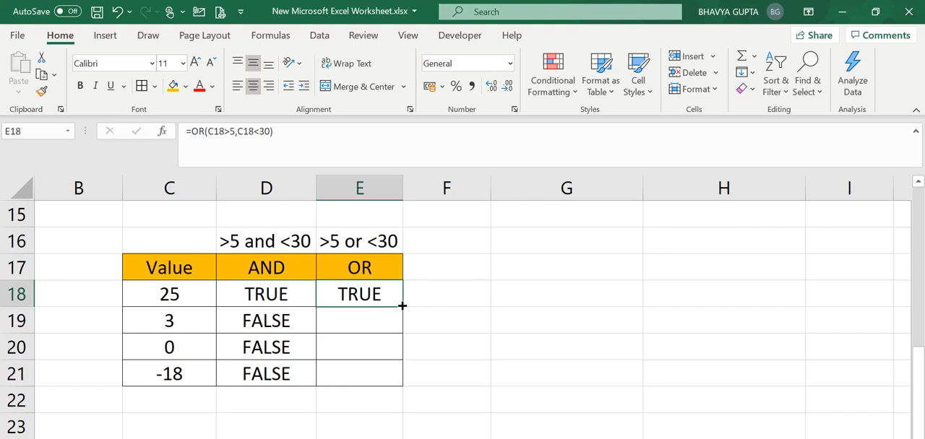
drag(401, 307, 404, 383)
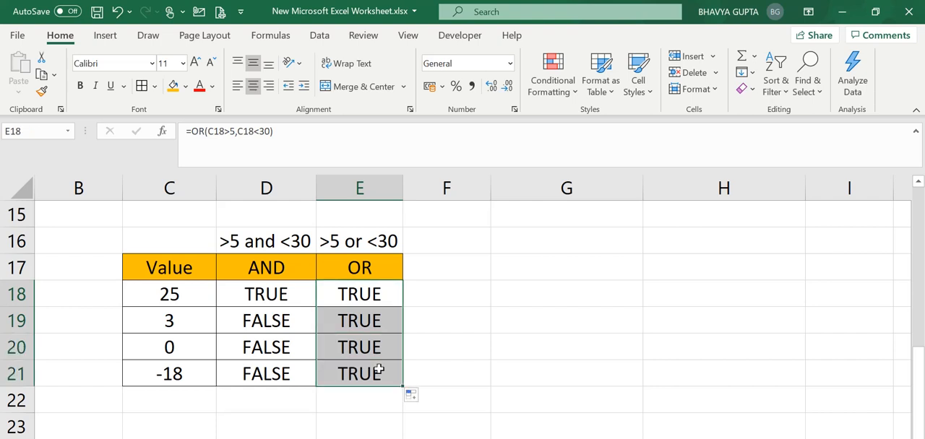
Step: Compare the OR results in column E with the values in column C and the condition in E16
click(372, 370)
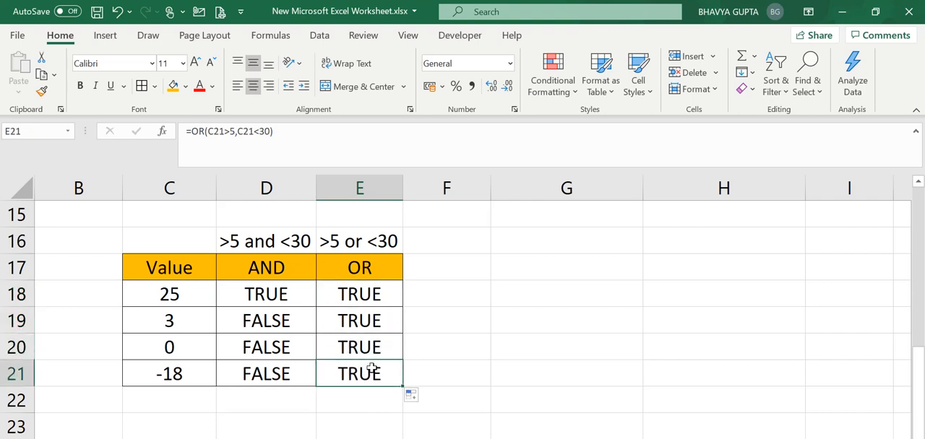
click(168, 373)
click(383, 249)
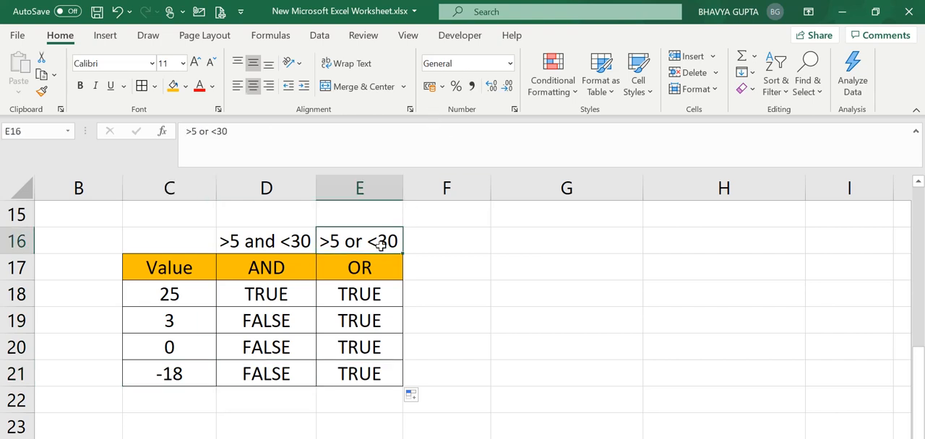
click(373, 336)
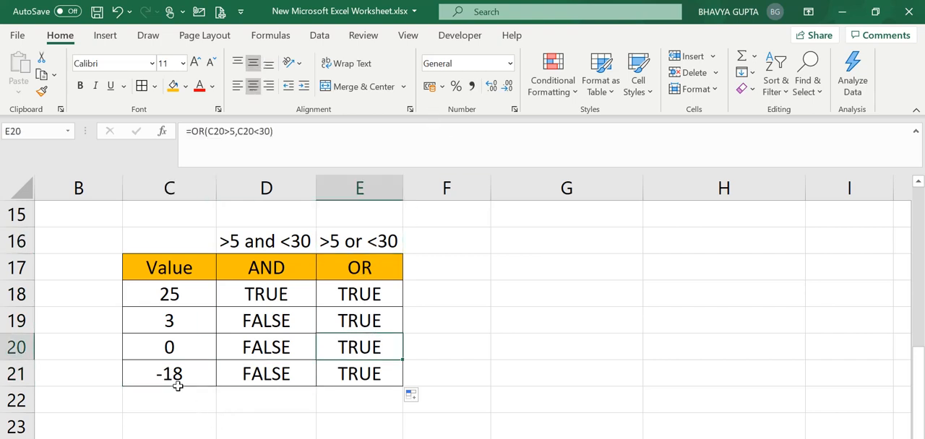
click(180, 380)
key(Up)
key(Up)
key(Up)
key(Up)
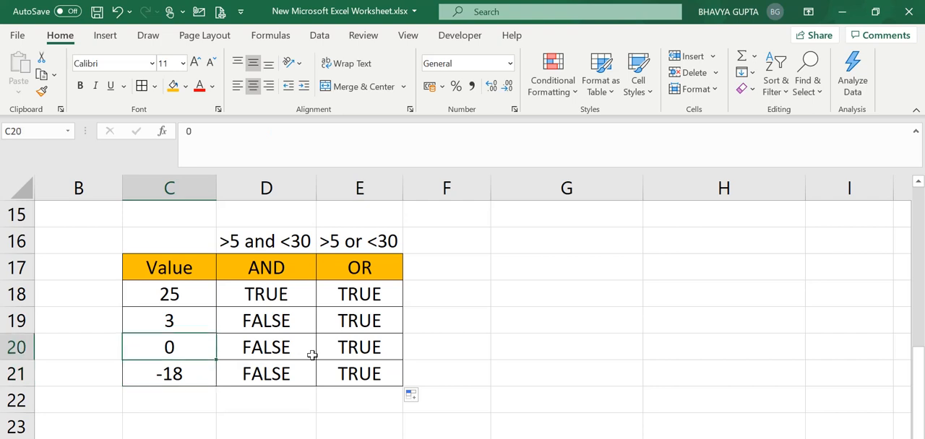
key(Right)
key(Right)
key(Left)
key(Left)
key(Left)
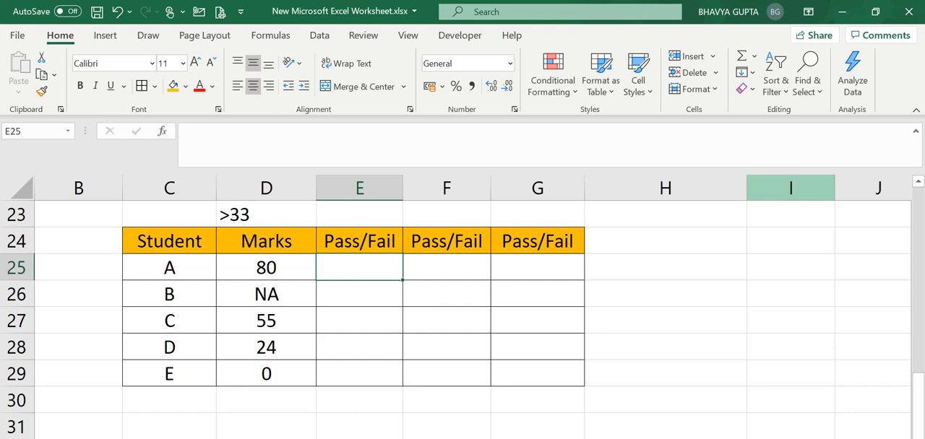
Step: Review the Student and Marks columns of the pass/fail table, going through the student entries
key(Left)
key(Right)
key(Left)
key(Left)
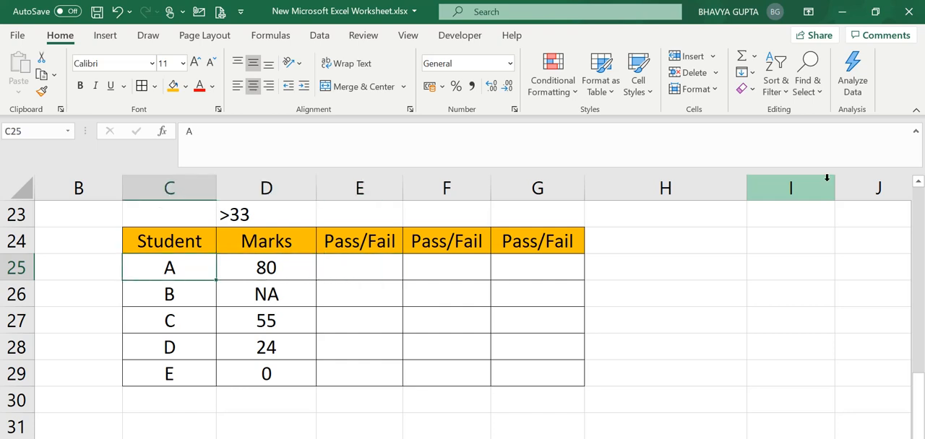
key(Up)
key(Right)
key(Left)
key(Right)
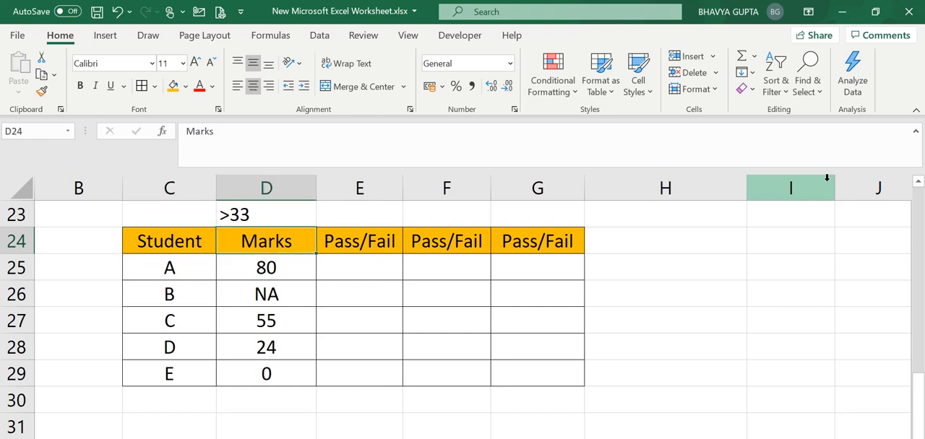
key(Right)
key(Left)
key(Left)
key(Down)
key(Down)
key(Down)
key(Down)
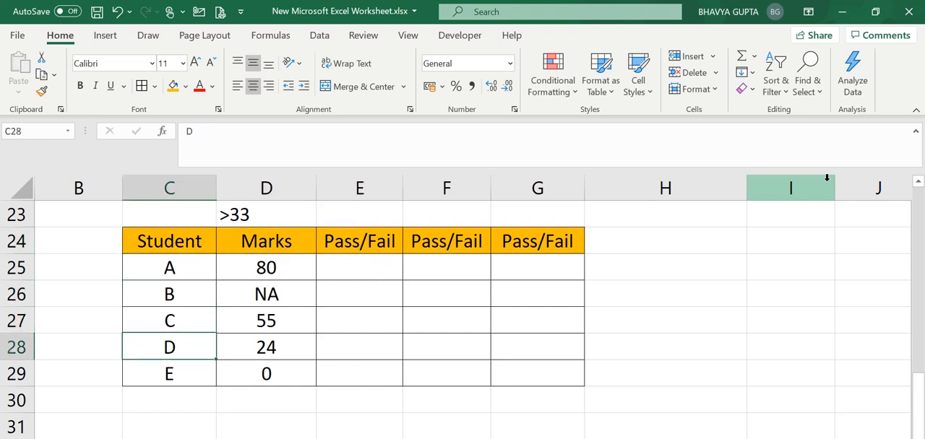
key(Down)
key(Up)
key(Up)
key(Up)
Step: Examine the Marks column together with the passing condition in D23
key(Right)
key(Up)
key(Up)
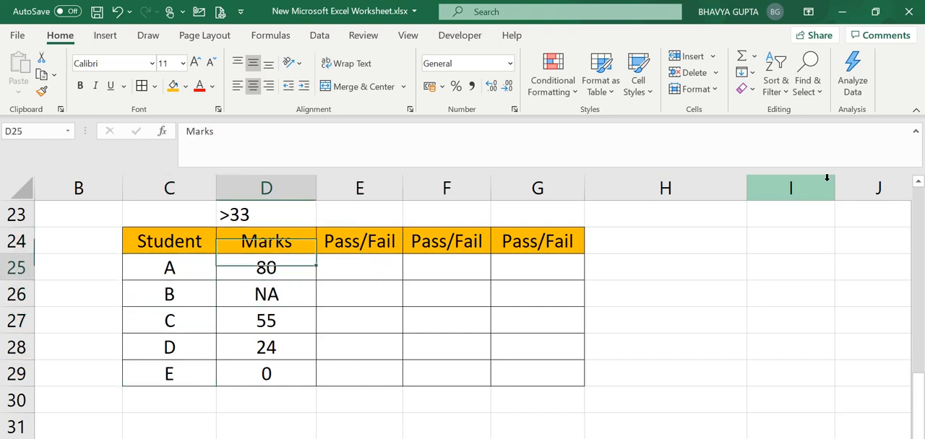
key(Down)
key(Down)
key(Up)
key(Up)
key(Right)
key(Left)
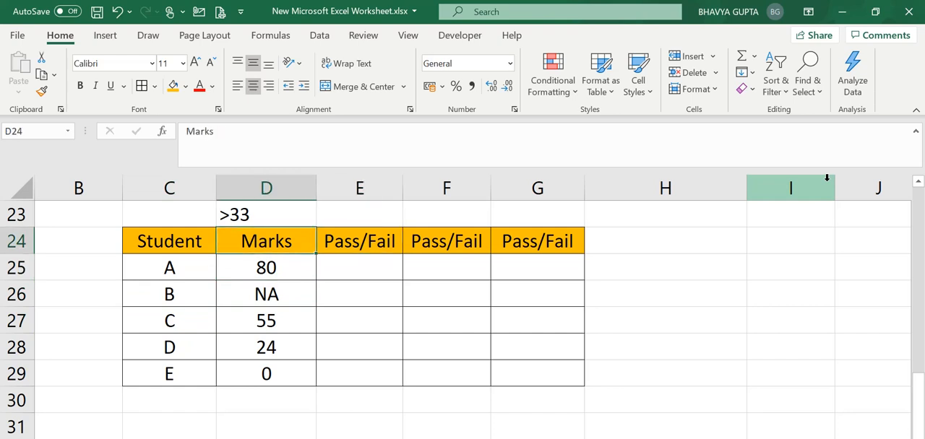
key(Up)
key(Down)
key(Down)
key(Up)
key(Up)
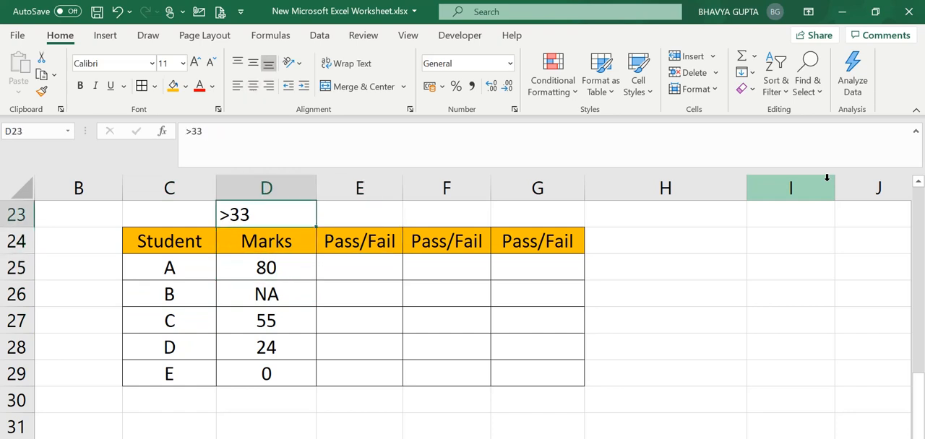
Step: Enter the formula =IF(D25>33,"Pass","Fail") in E25 for student A
key(Right)
key(Down)
key(Down)
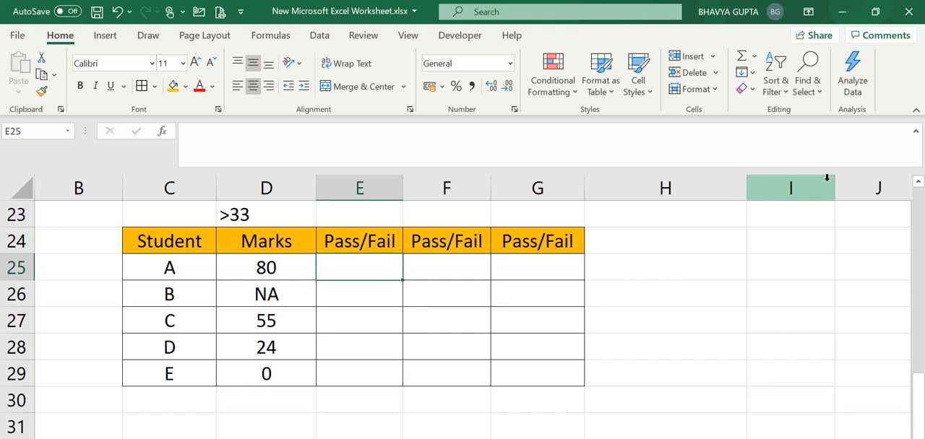
text(=)
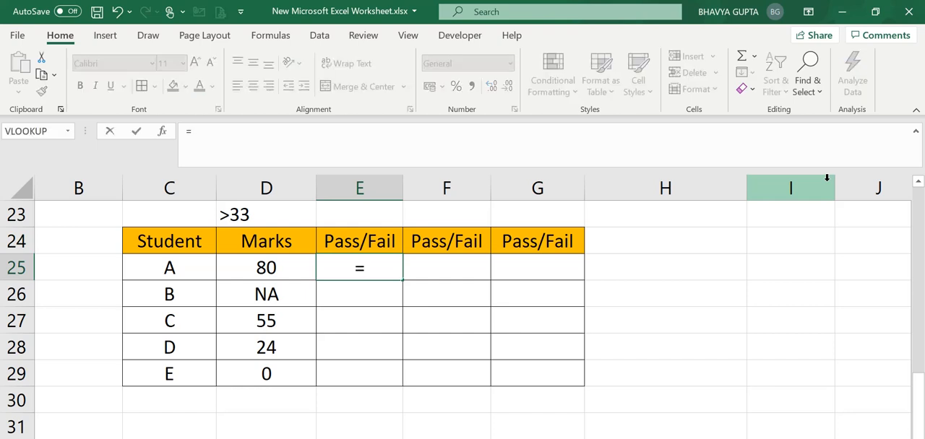
text(if)
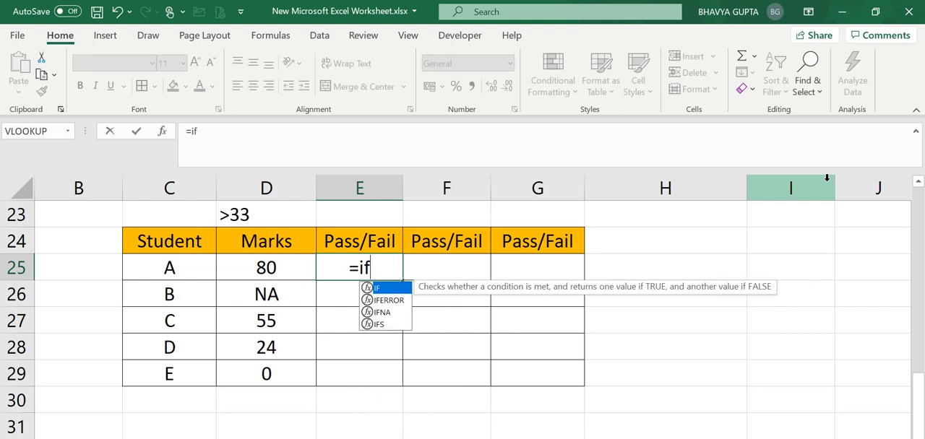
text(()
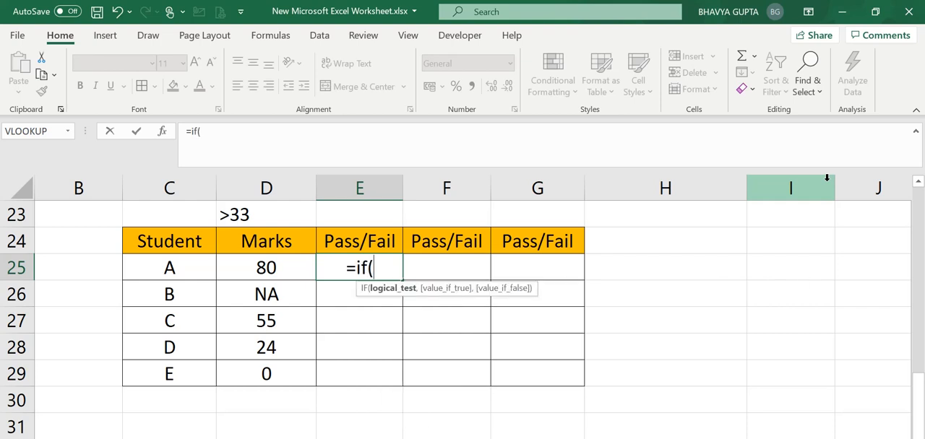
click(271, 271)
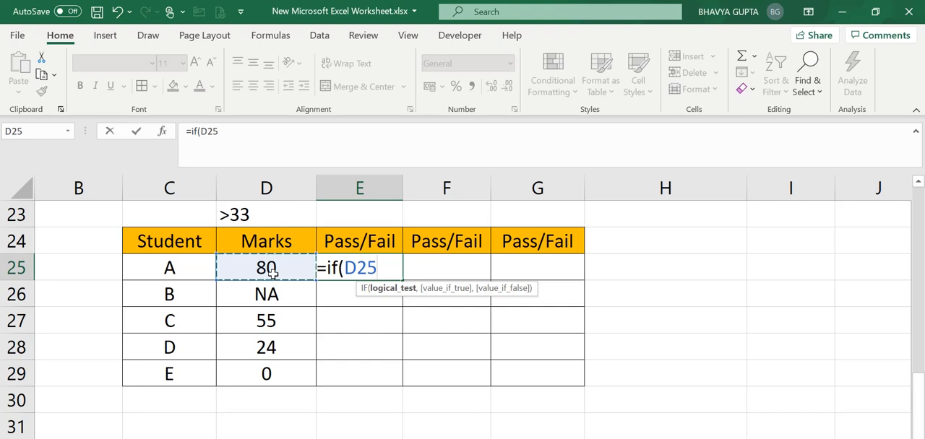
text(>)
text(33)
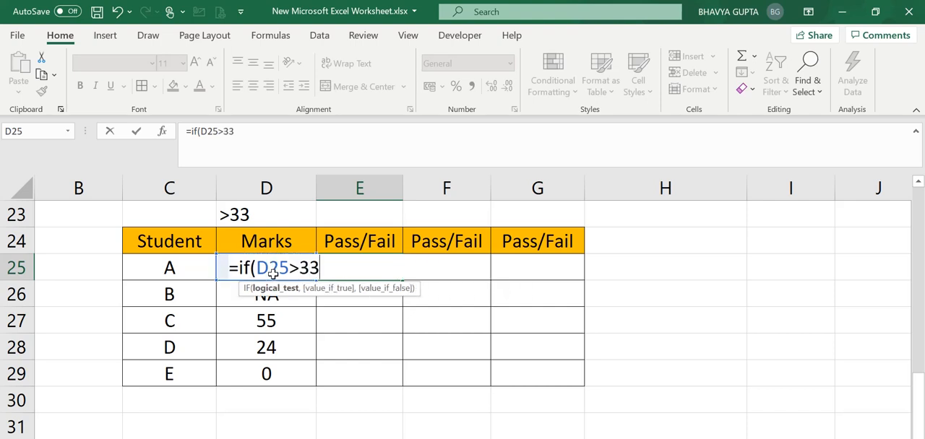
text(,)
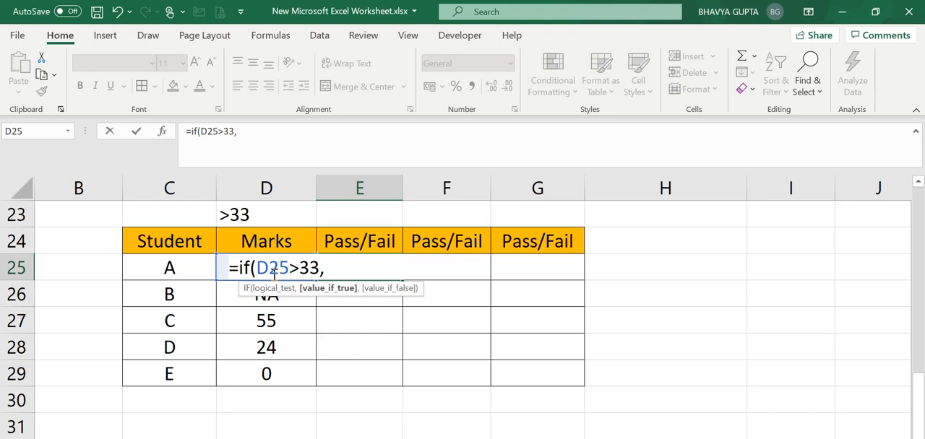
text("Pass)
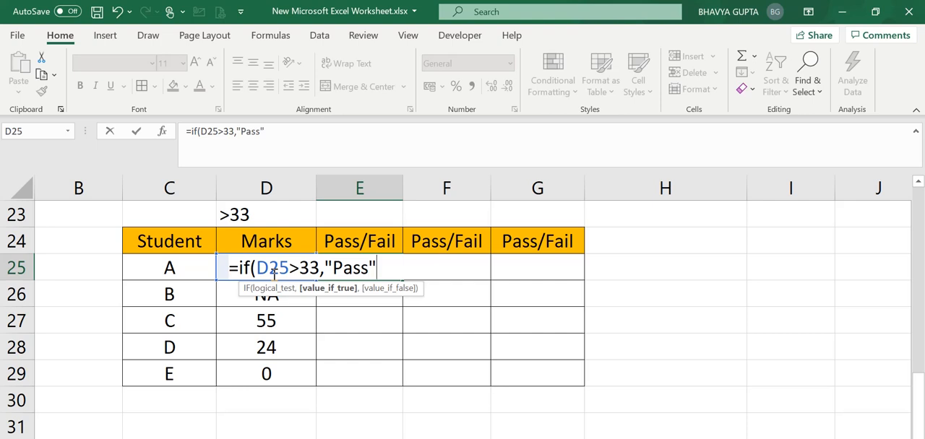
text(",")
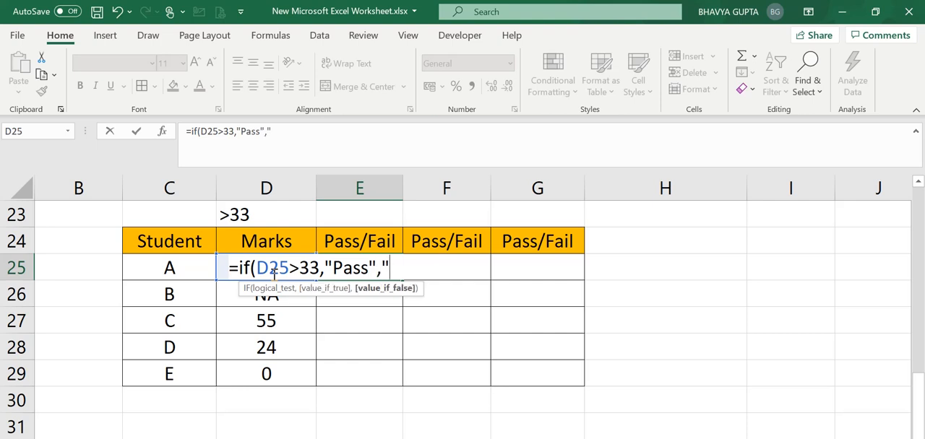
text(Fail")
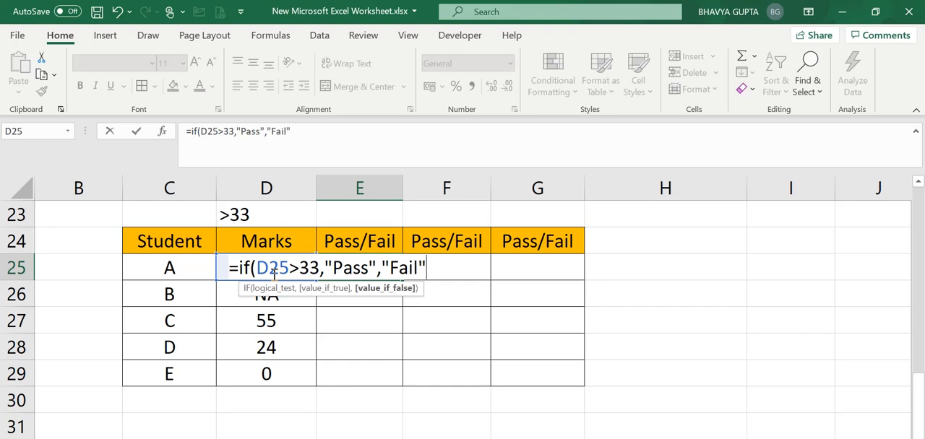
text())
key(Return)
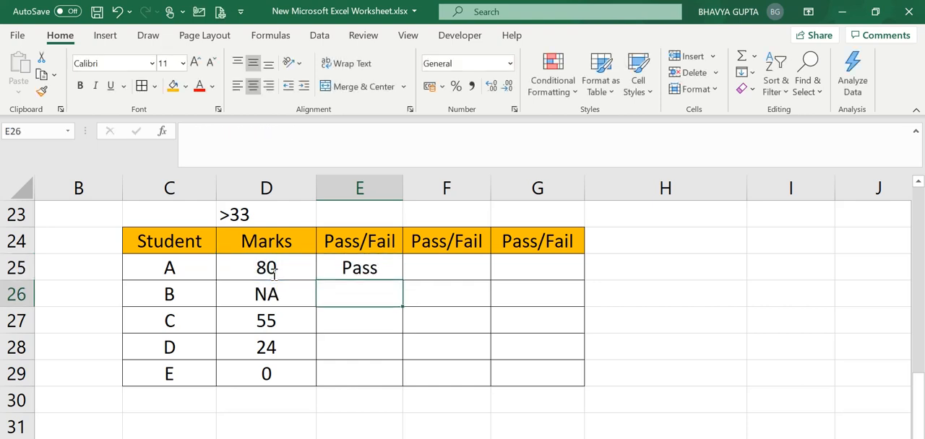
Step: Fill the IF formula from E25 down to E29
click(335, 270)
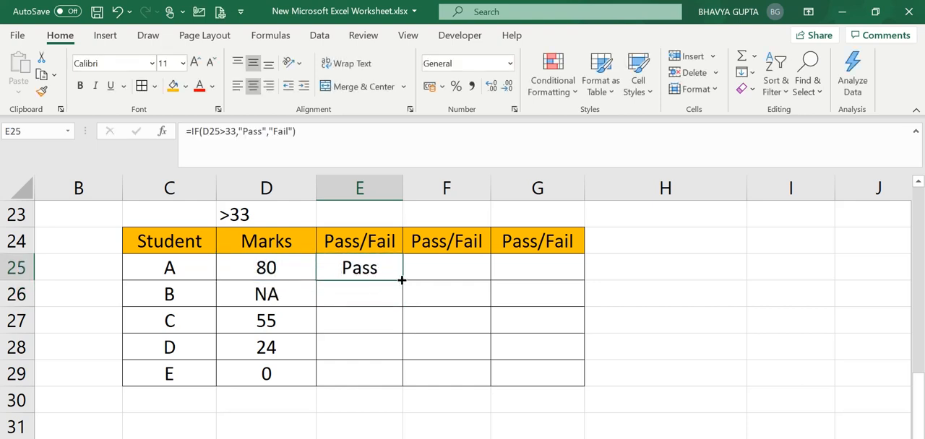
double_click(405, 279)
click(435, 336)
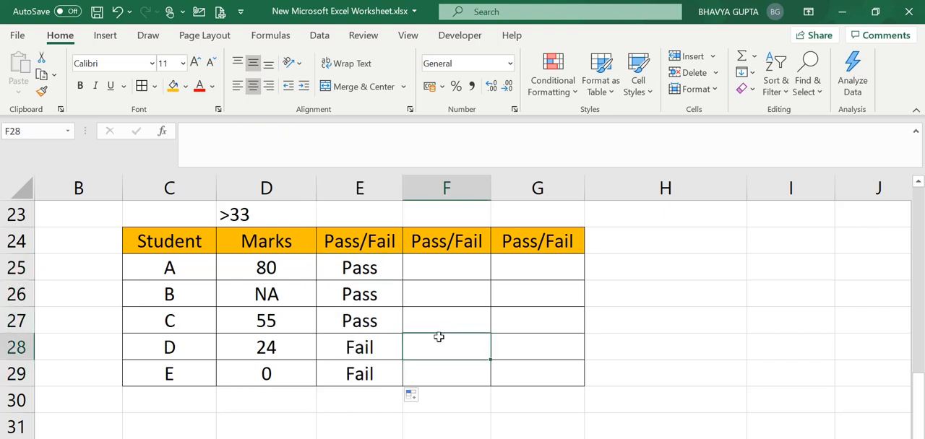
Step: Check the Pass/Fail results in column E row by row against the marks in D25:D29
click(361, 349)
click(287, 351)
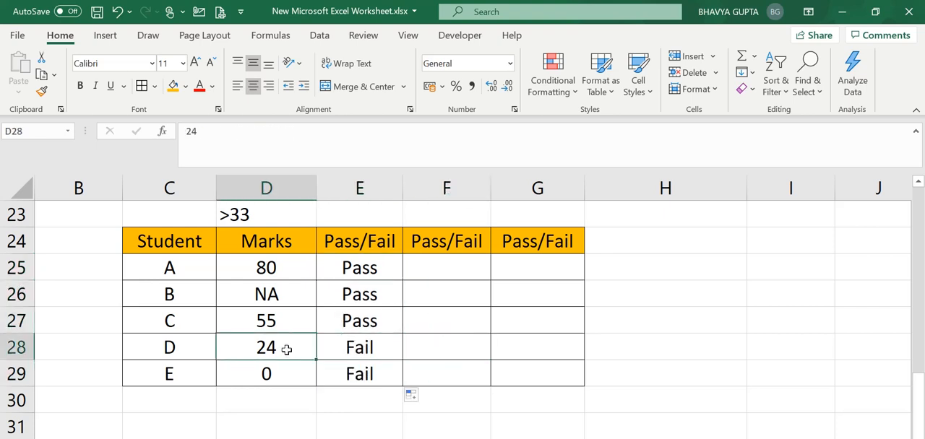
click(283, 267)
click(341, 265)
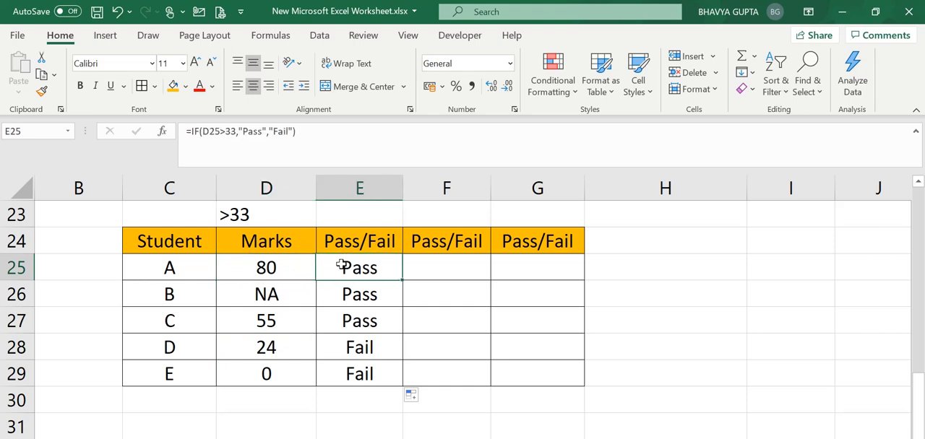
click(276, 271)
click(281, 295)
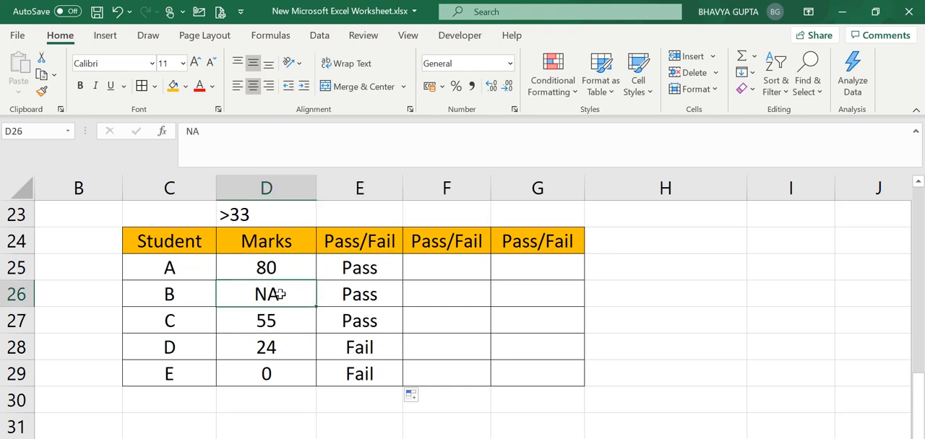
click(292, 321)
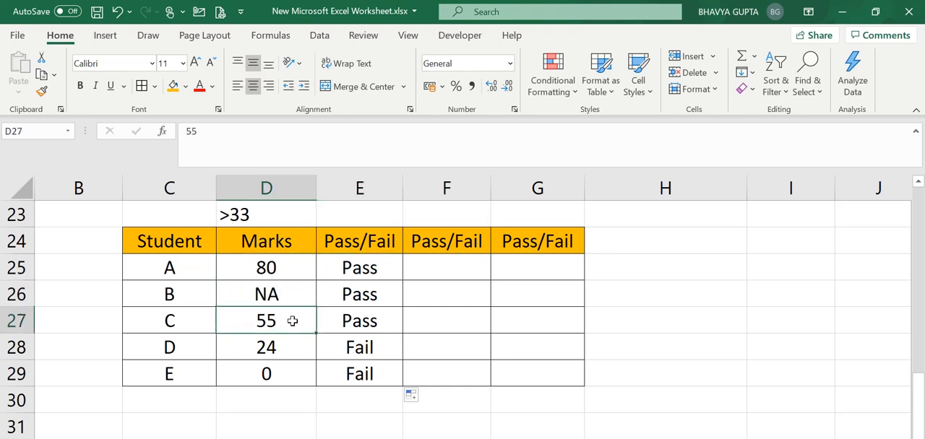
click(347, 320)
click(288, 348)
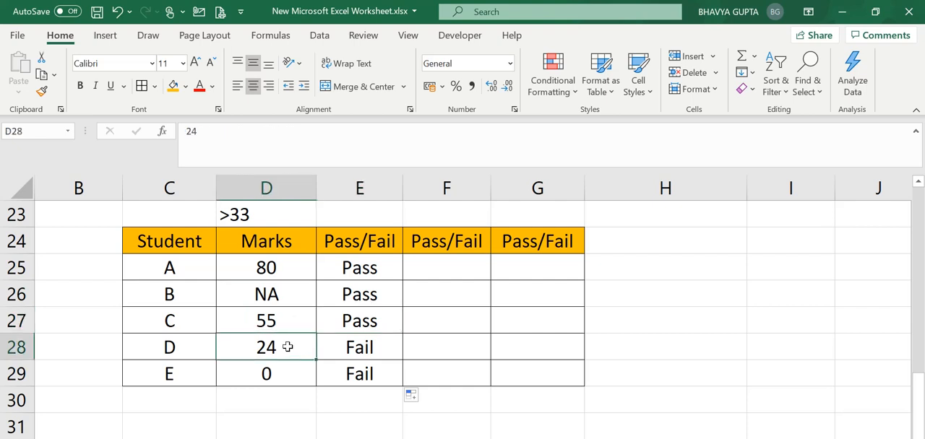
click(337, 346)
click(317, 367)
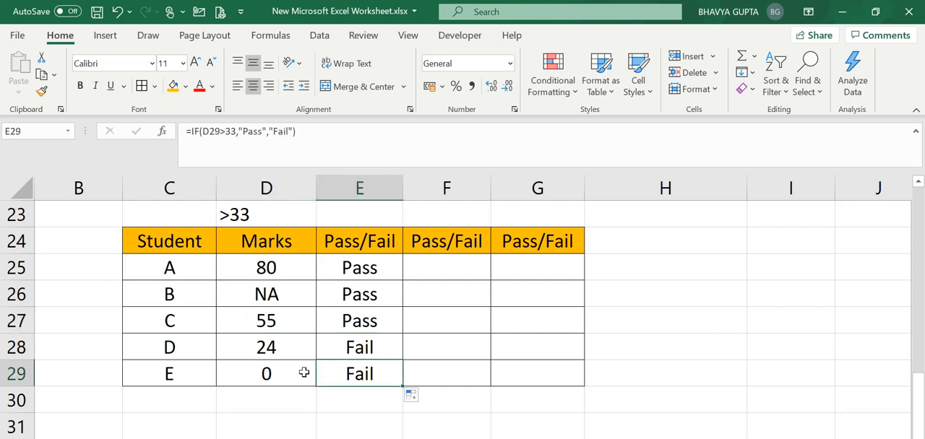
click(305, 373)
click(356, 377)
Step: Examine student B's result in E26 against the NA entry in D26
click(343, 311)
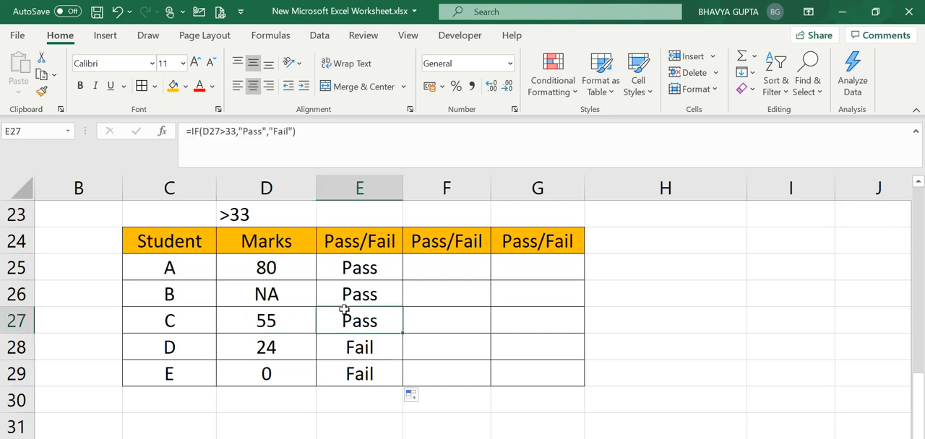
click(319, 302)
click(291, 303)
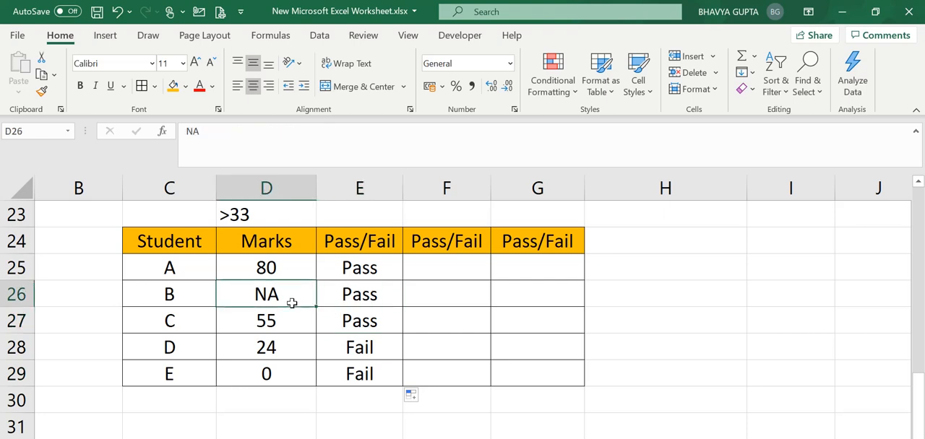
click(330, 305)
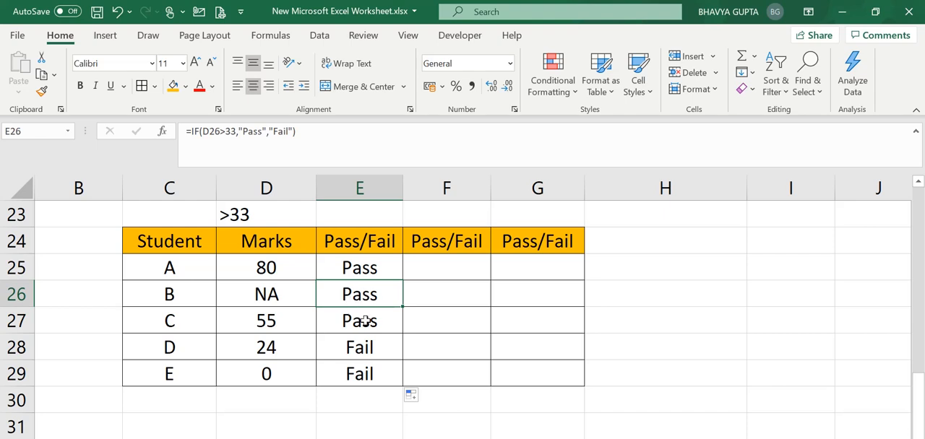
click(364, 321)
click(354, 297)
click(295, 293)
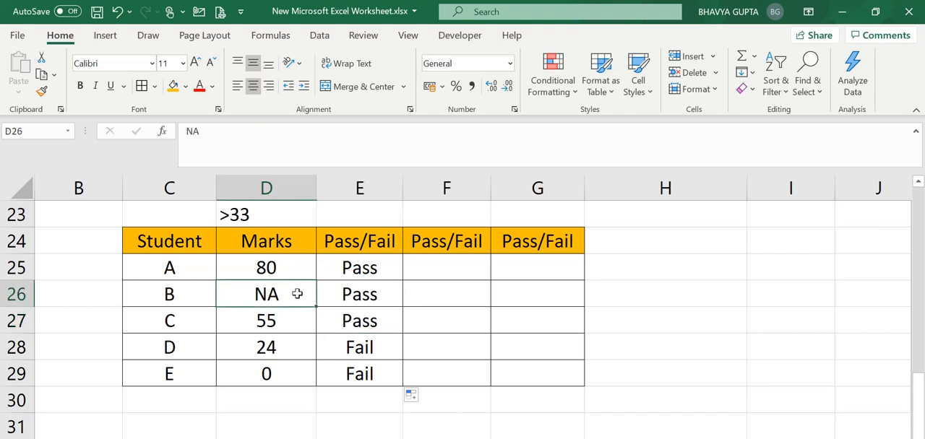
click(362, 299)
click(444, 333)
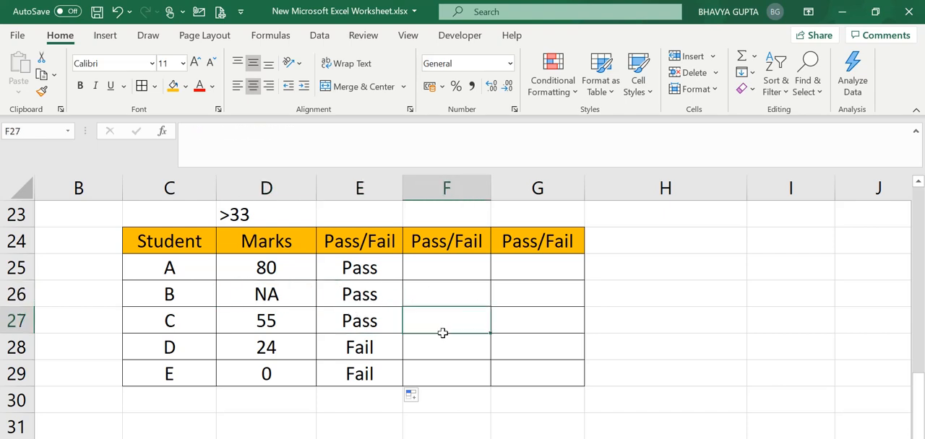
Step: Start an IF formula in F25 that tests D25="NA" and returns a blank space " " when true
click(364, 296)
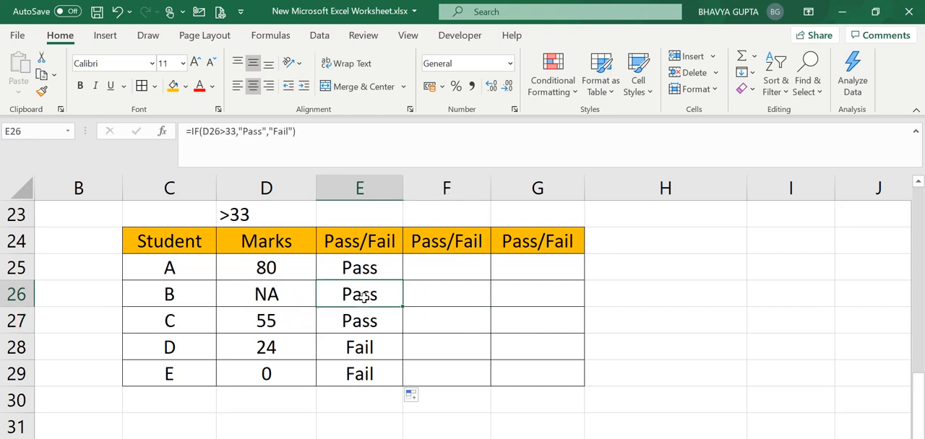
click(424, 275)
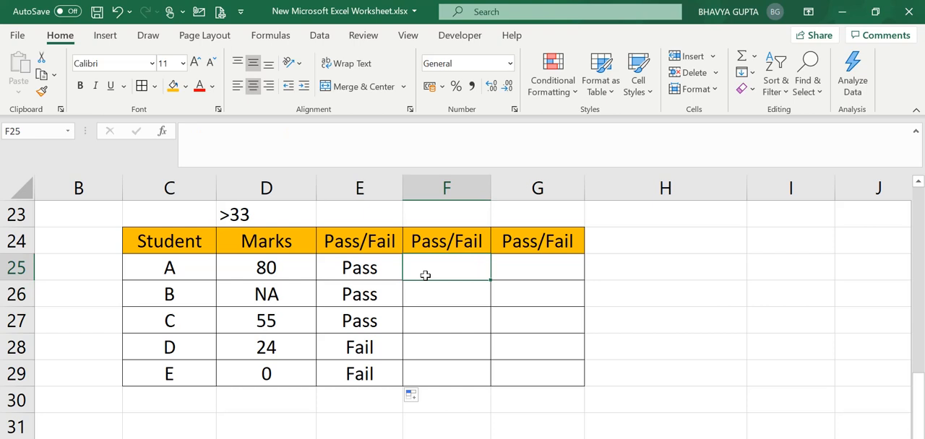
text(=i)
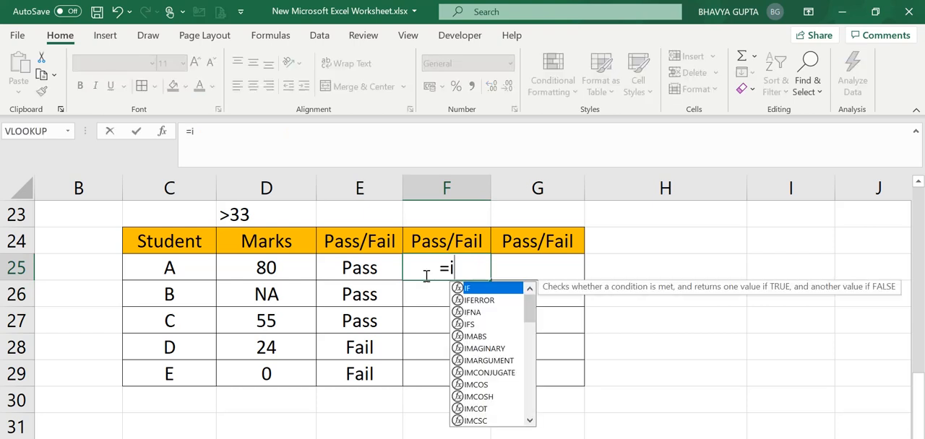
text(f()
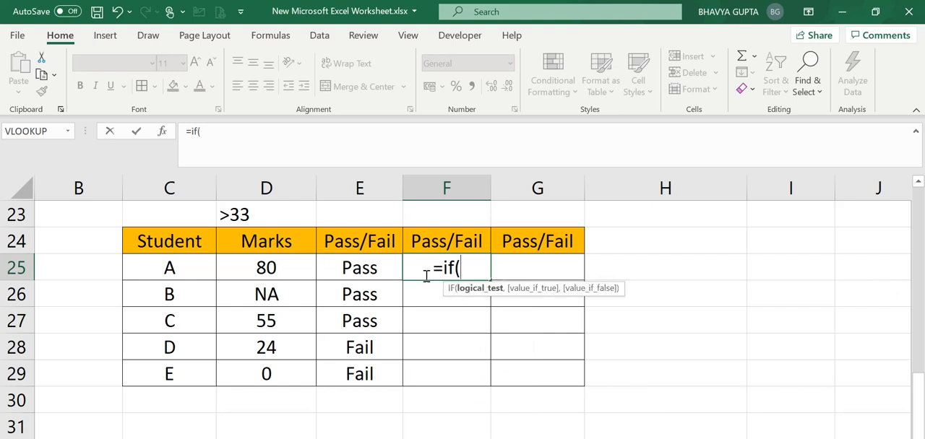
click(269, 269)
text(=)
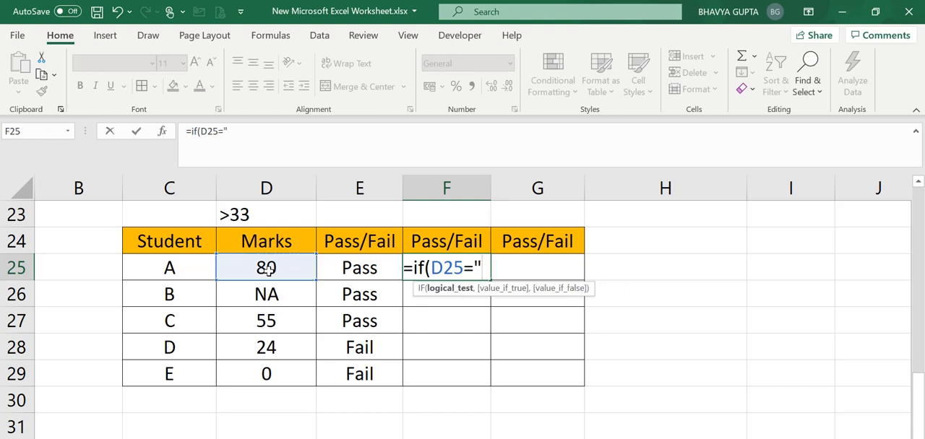
text("NA)
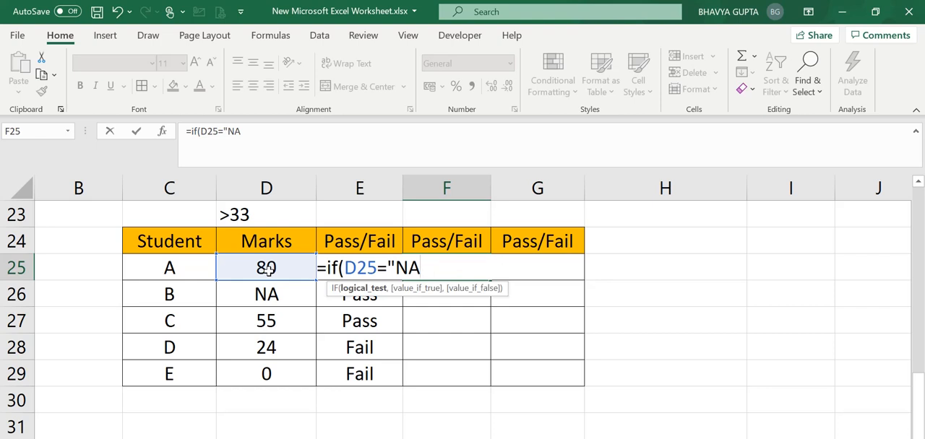
text(",)
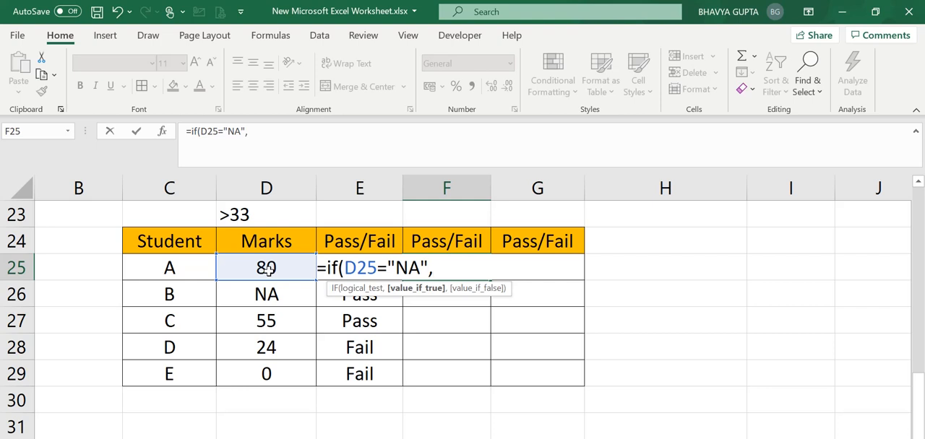
text(" ",)
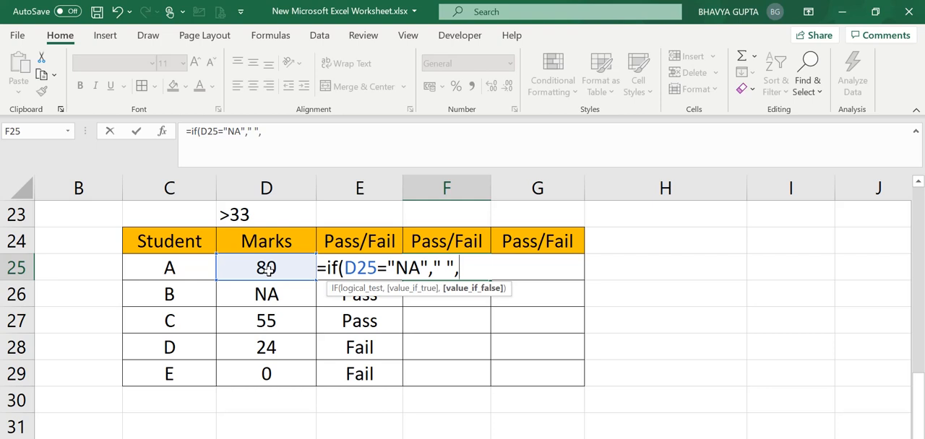
Step: Complete the F25 formula with a nested IF(D25>33,"Pass","Fail") as the false value, and fill it down to F29
text(if)
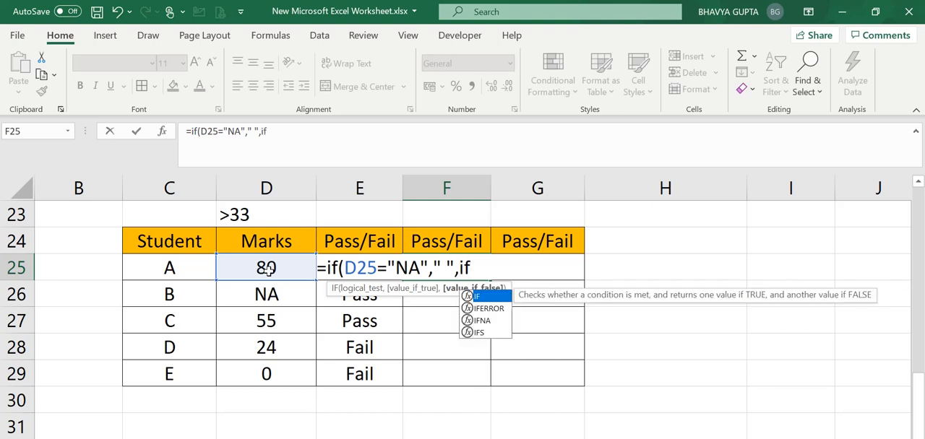
double_click(476, 296)
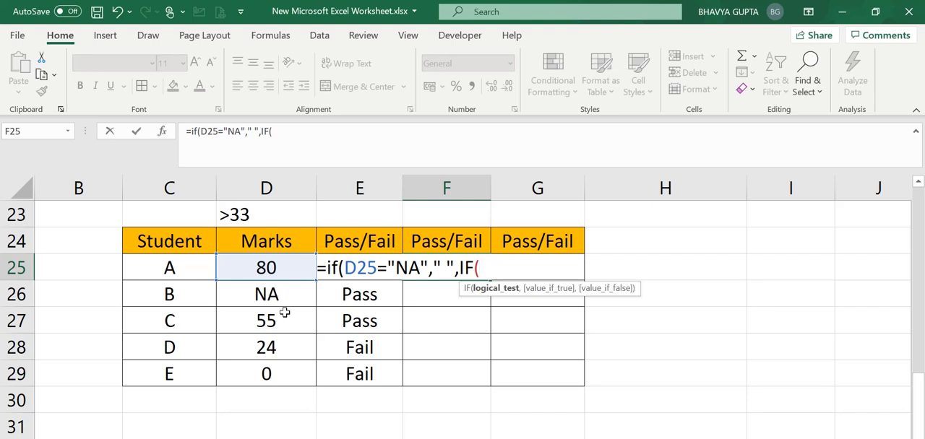
click(261, 268)
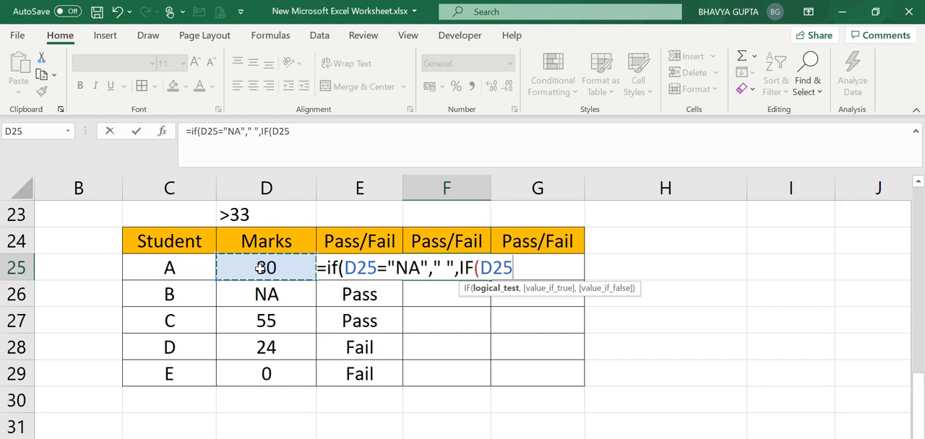
text(>33)
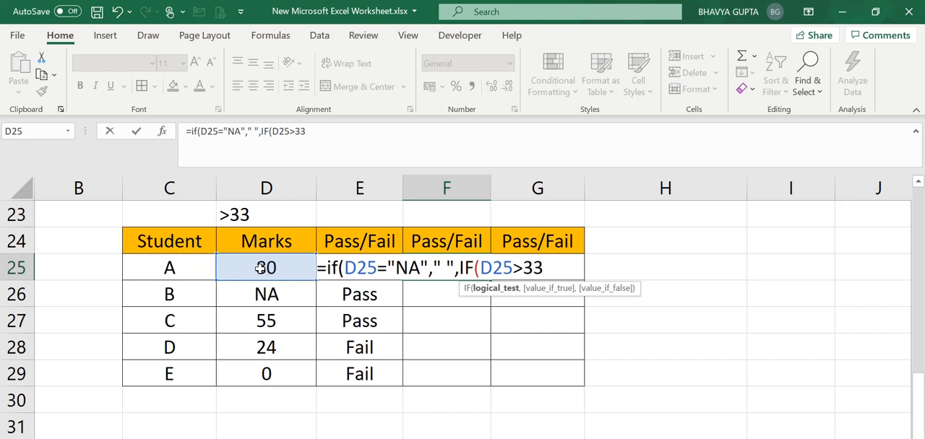
text(,)
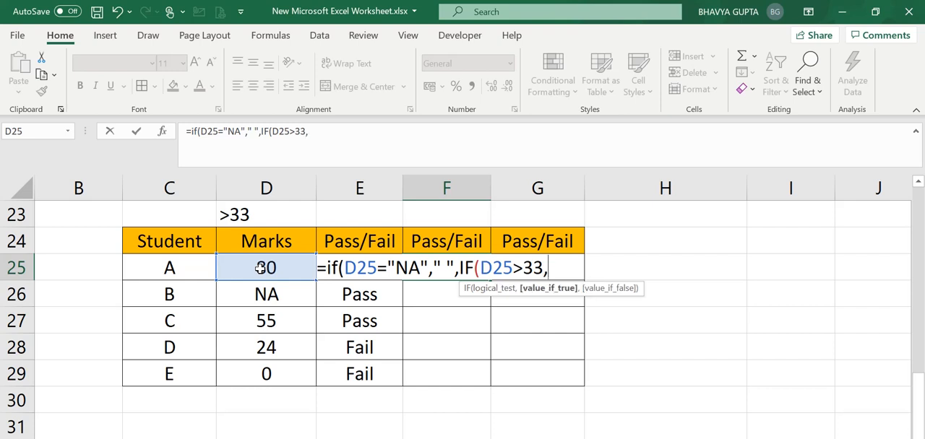
text("Pass")
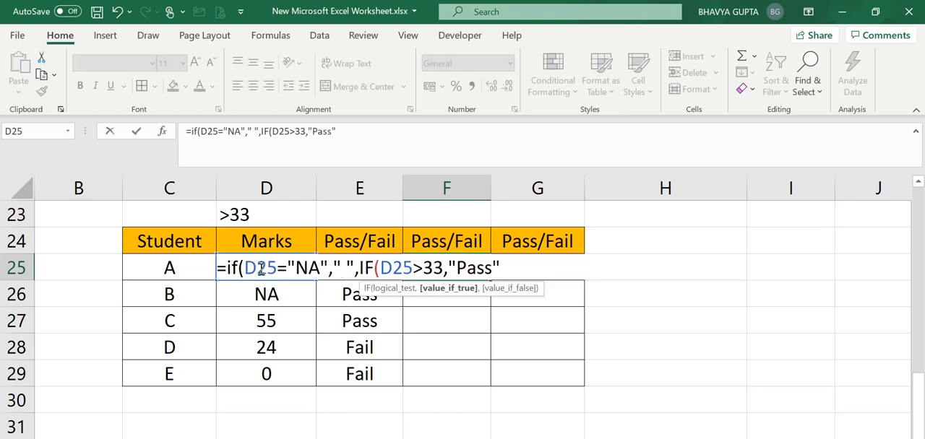
text(,")
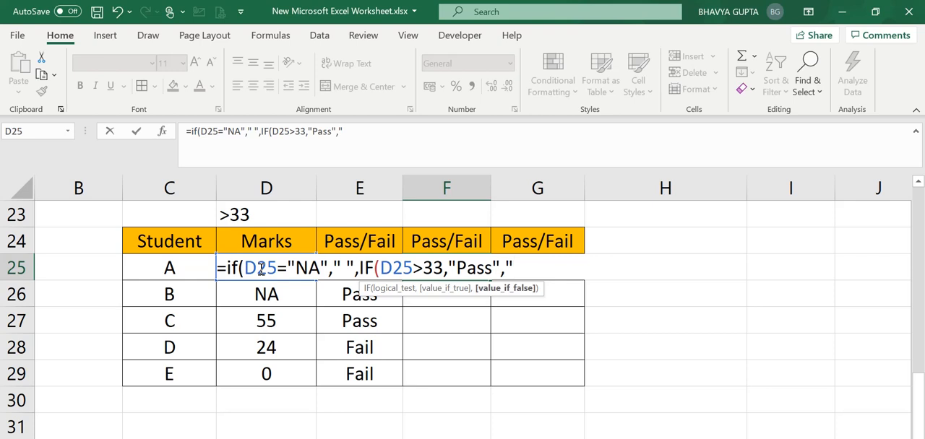
text(Fail")
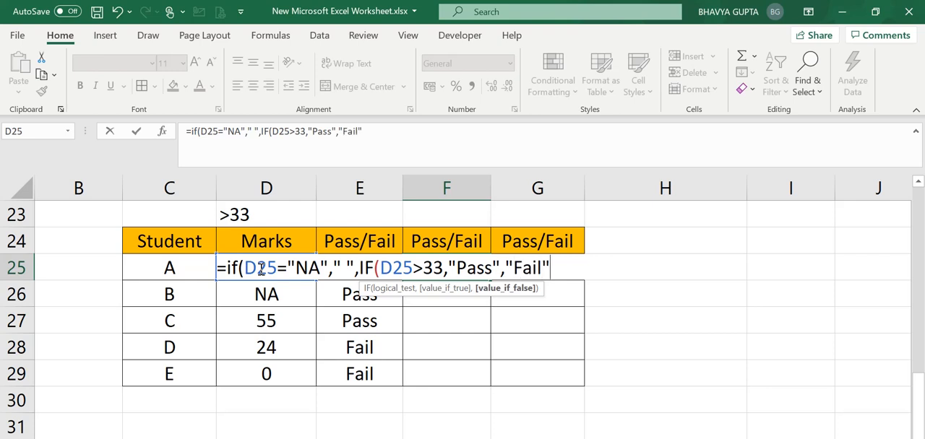
text())
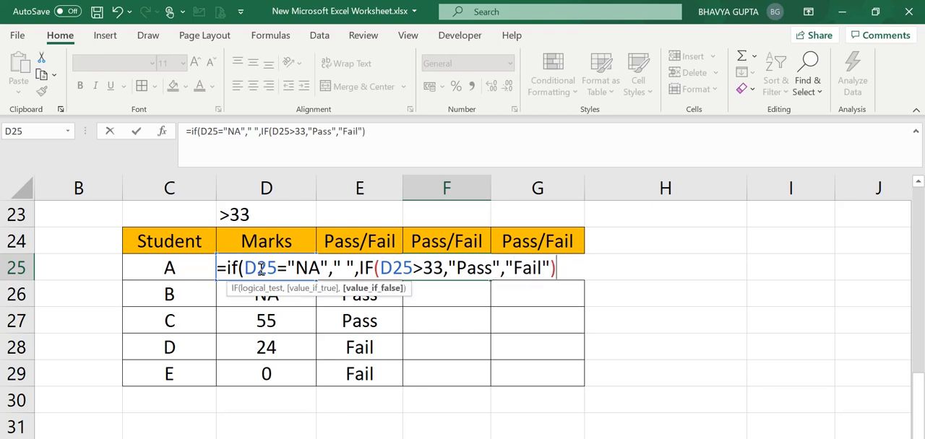
text())
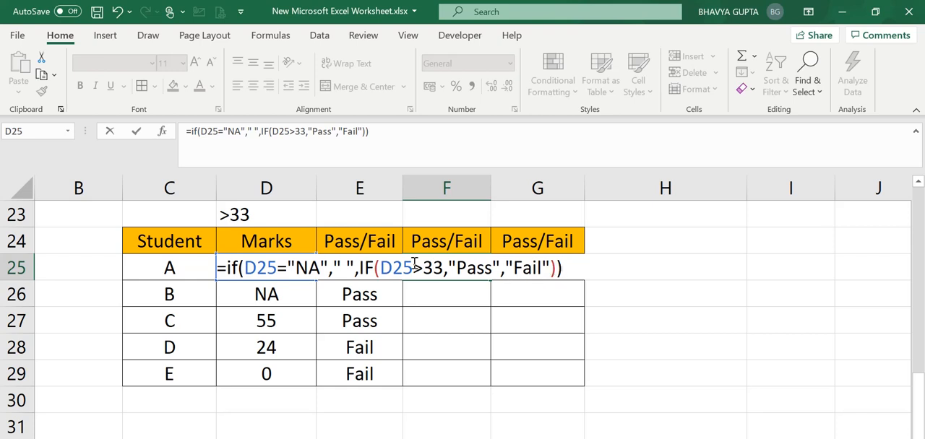
click(378, 268)
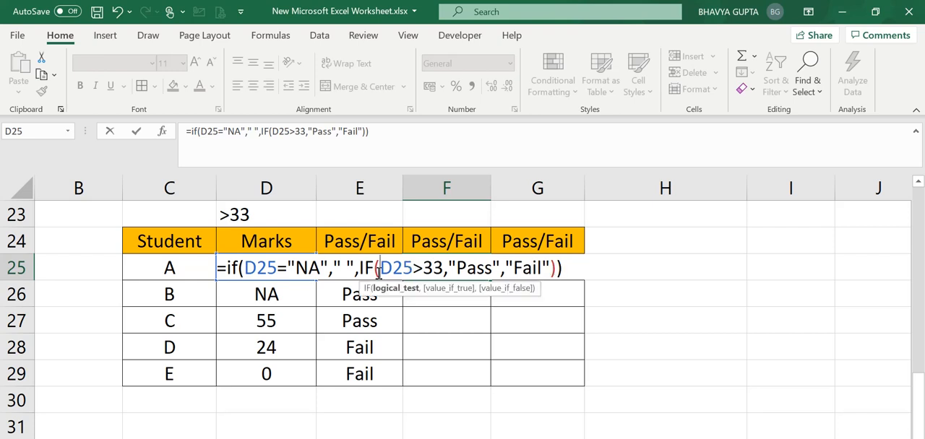
click(491, 265)
key(ctrl+Return)
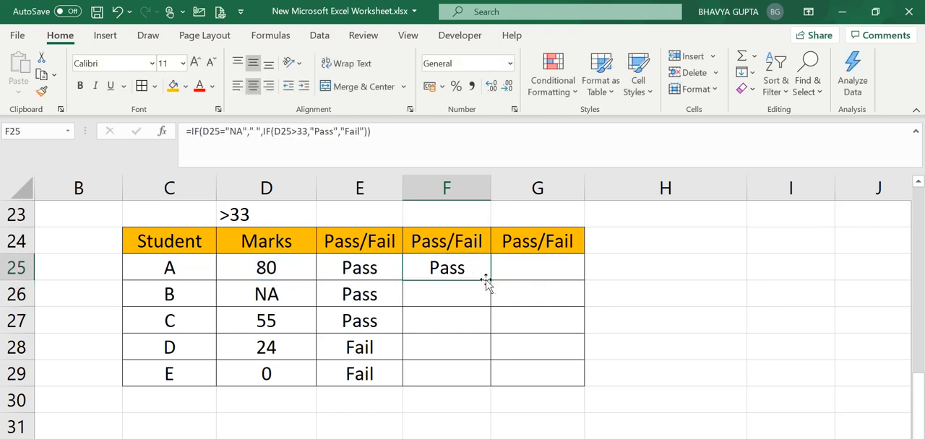
double_click(490, 281)
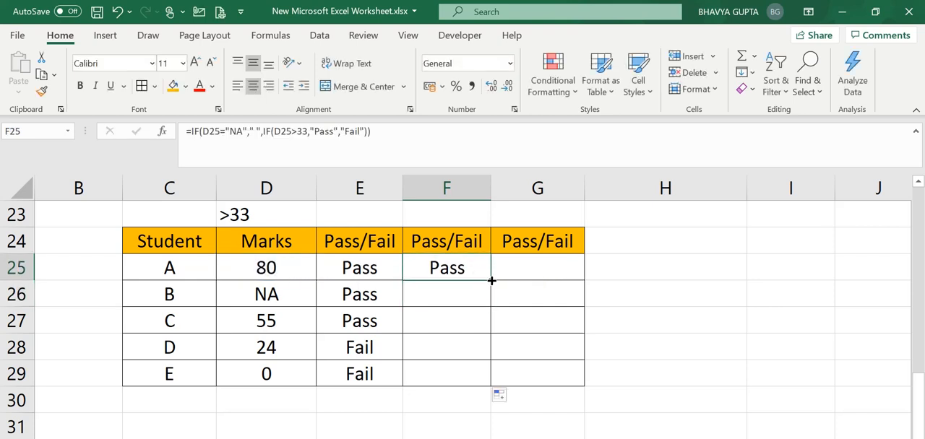
click(458, 398)
Step: Compare student B's result in F26 with the NA entry in D26 and the neighbouring results in columns E and F
click(447, 304)
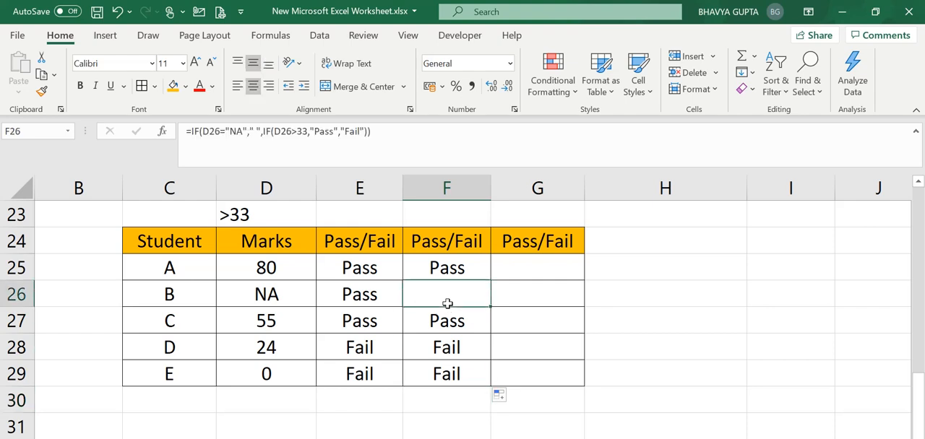
click(253, 300)
click(419, 298)
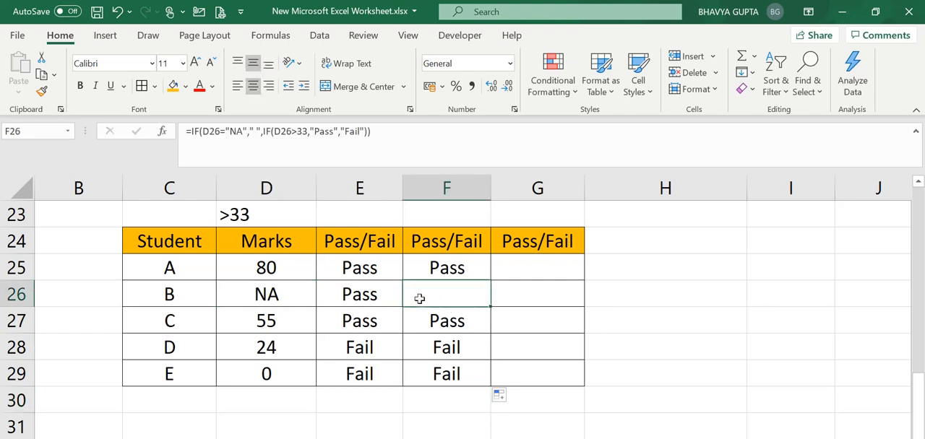
click(298, 299)
click(450, 298)
key(Down)
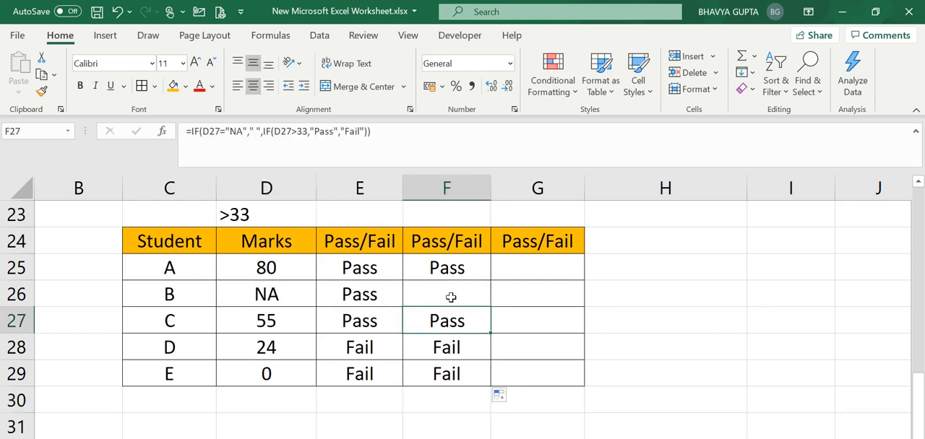
key(Up)
key(Up)
key(Left)
key(Down)
key(Right)
key(Up)
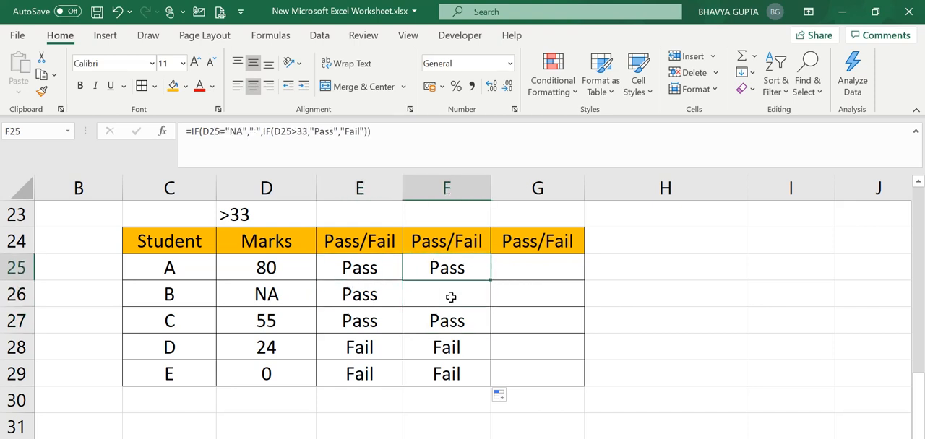
key(Down)
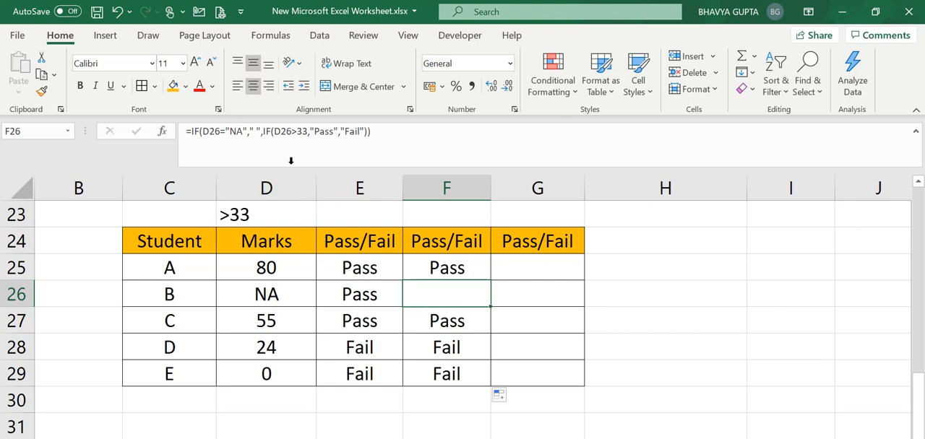
Step: Edit the F25 formula so that an NA mark returns an empty string "" instead of a space
click(432, 274)
double_click(432, 275)
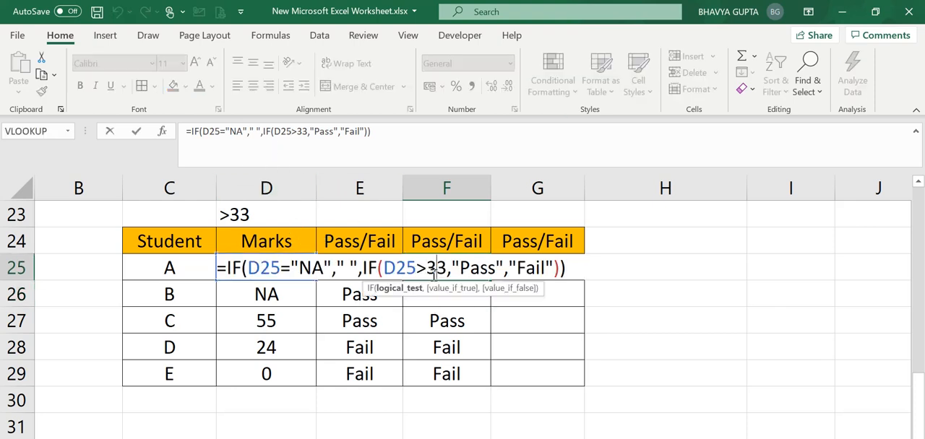
click(345, 270)
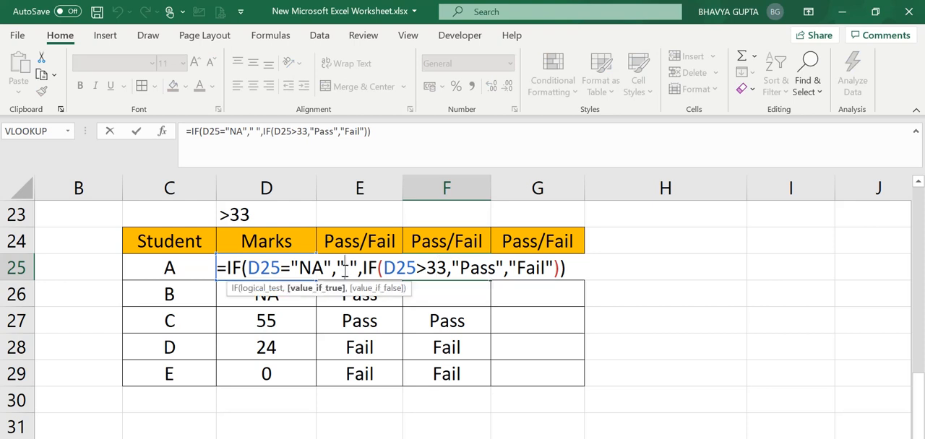
key(BackSpace)
text(N)
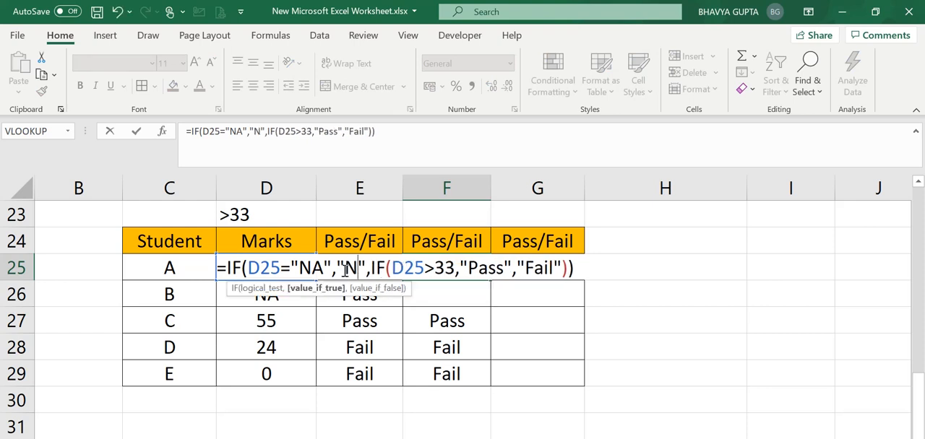
text(A)
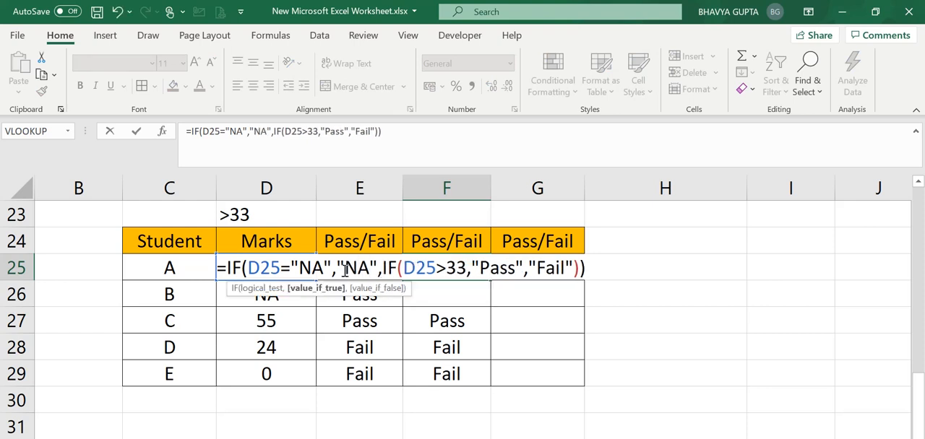
key(BackSpace)
key(BackSpace)
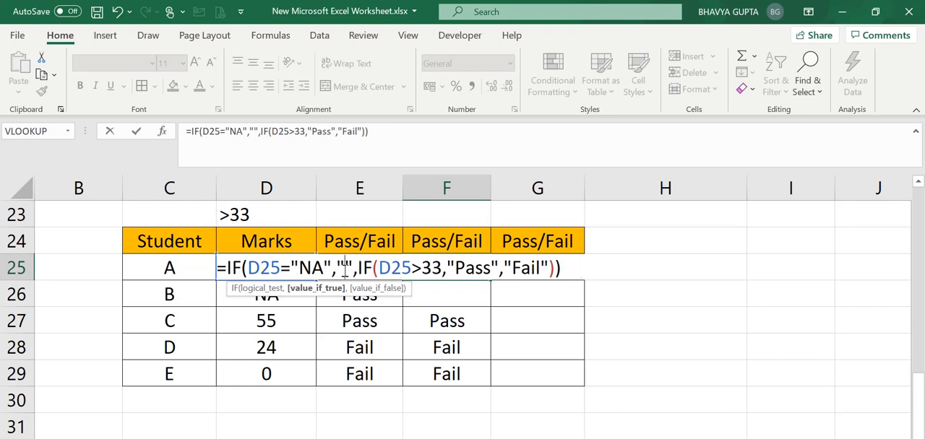
key(Return)
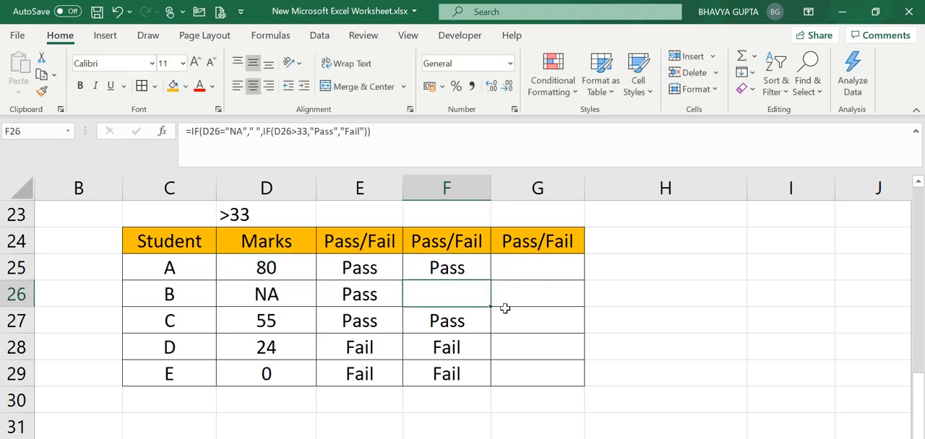
Step: Replace student E's mark in D29 with the text "Not Appeared"
click(492, 340)
click(461, 292)
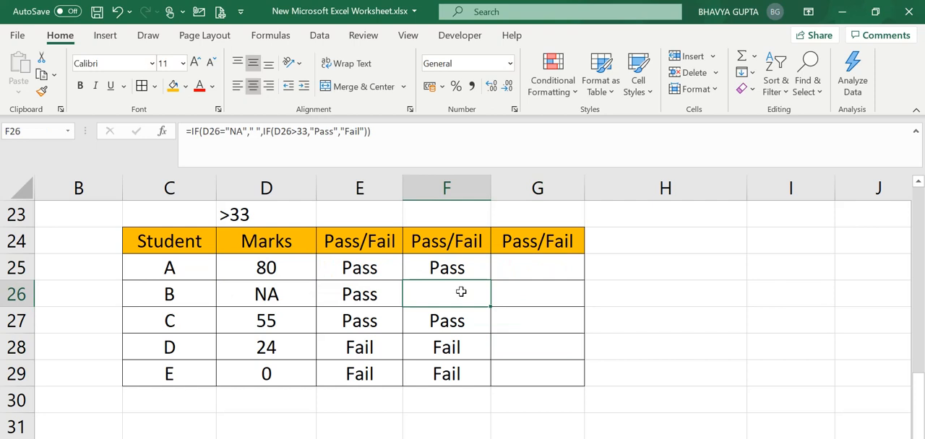
click(301, 370)
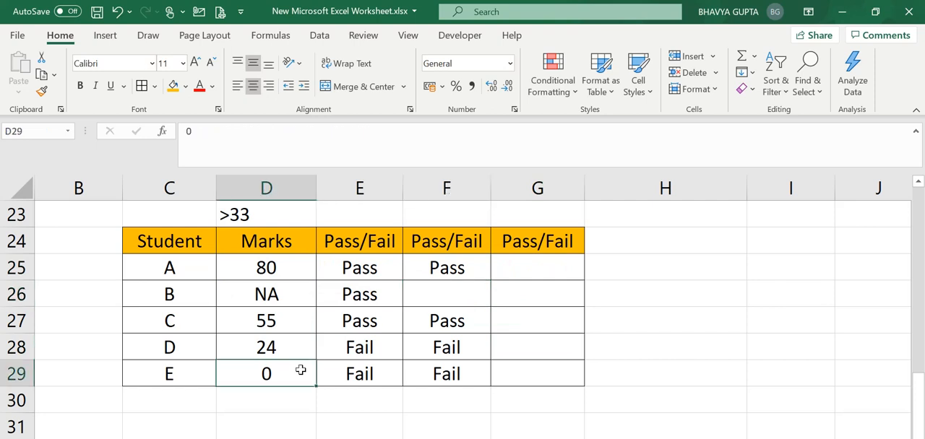
click(282, 294)
click(285, 372)
double_click(282, 376)
key(BackSpace)
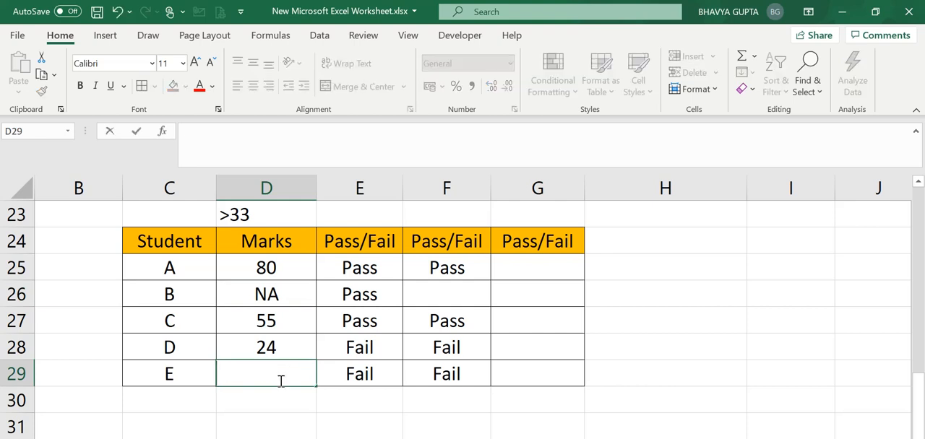
text(Not)
text(A)
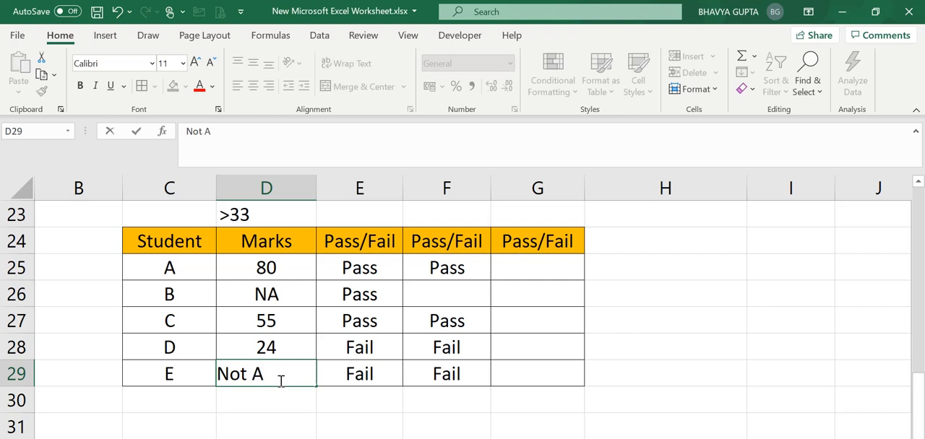
text(ppeared)
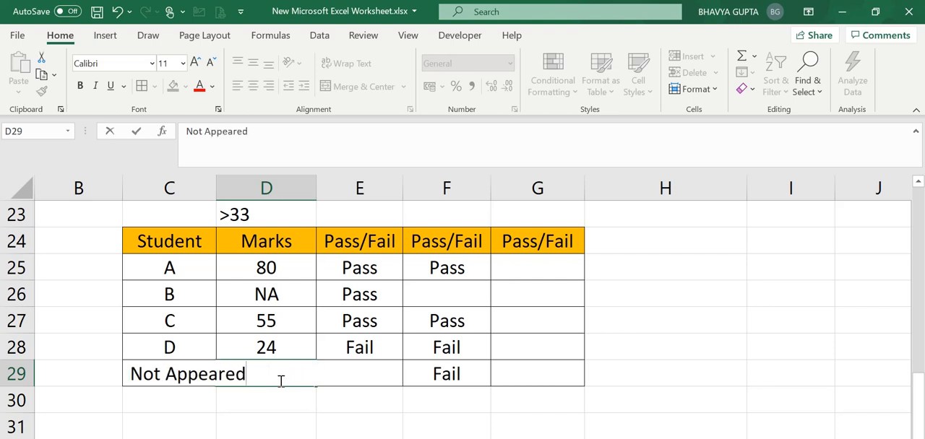
key(Return)
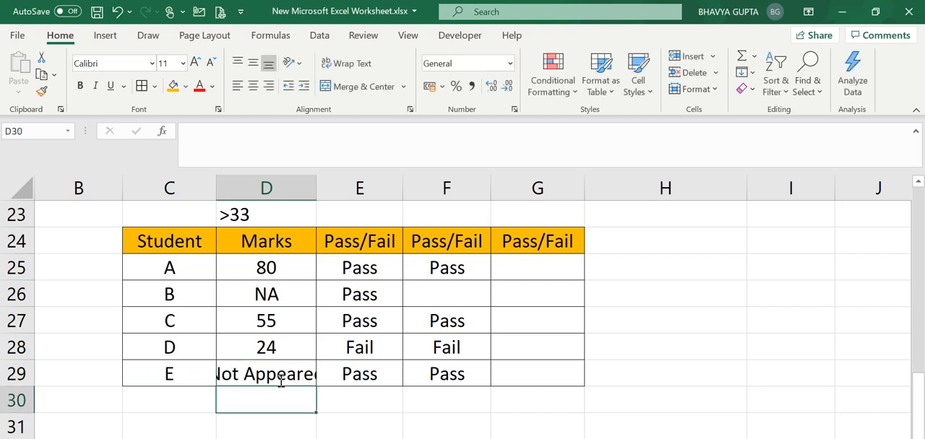
Step: Check student E's formula in F29 against the mark in D29, and autofit column D to its contents
click(430, 388)
click(424, 378)
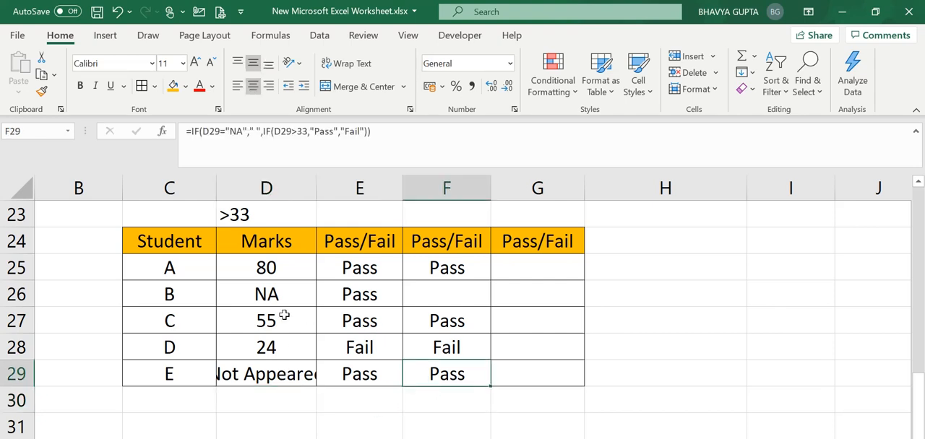
click(257, 369)
click(453, 369)
double_click(317, 183)
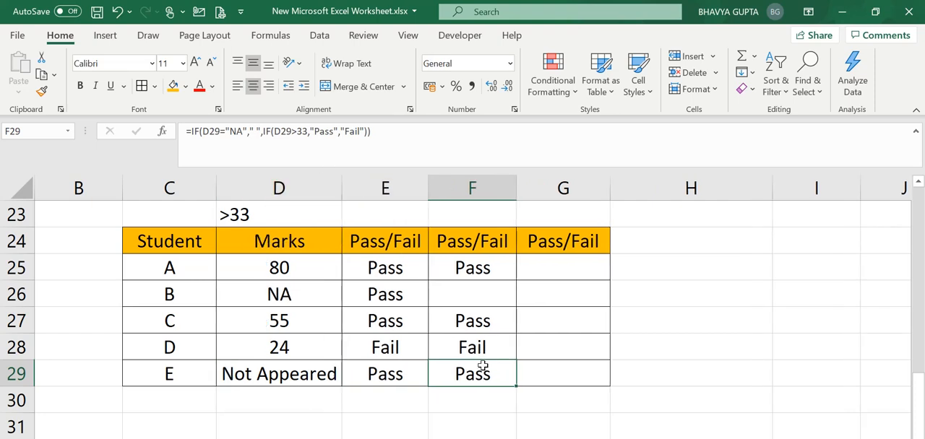
Step: Compare the text and numeric marks in D26:D29 with the Pass/Fail formulas and results in columns E and F
click(334, 369)
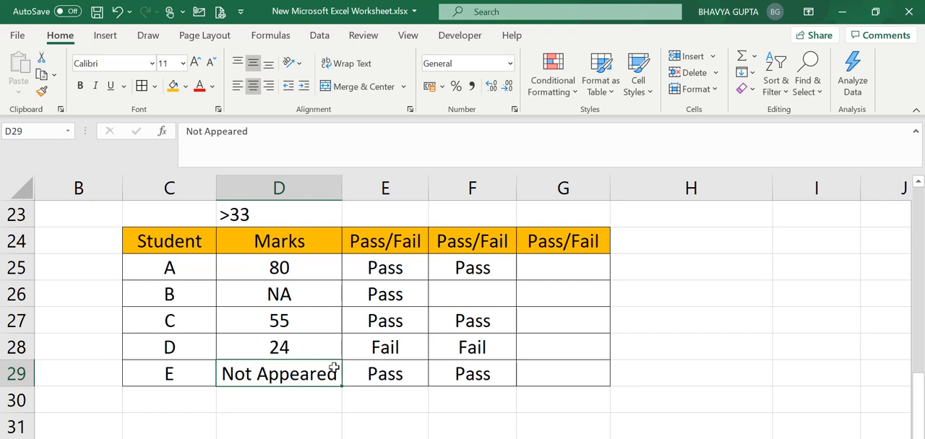
key(Up)
key(Up)
key(Up)
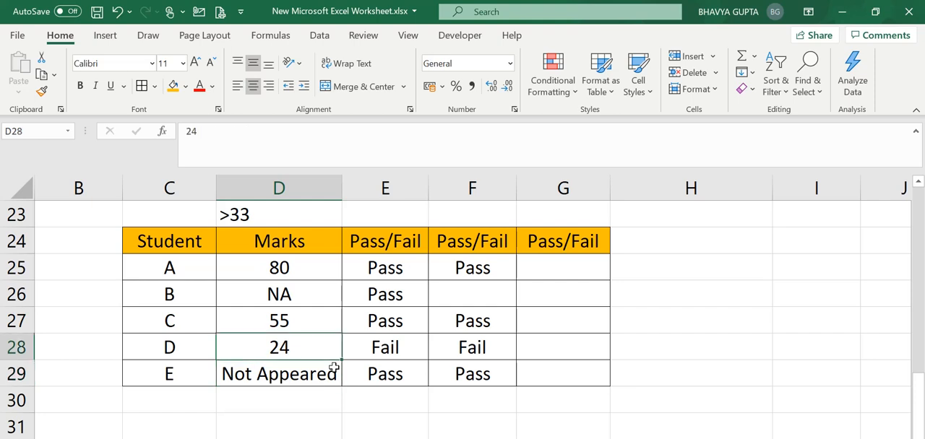
key(Down)
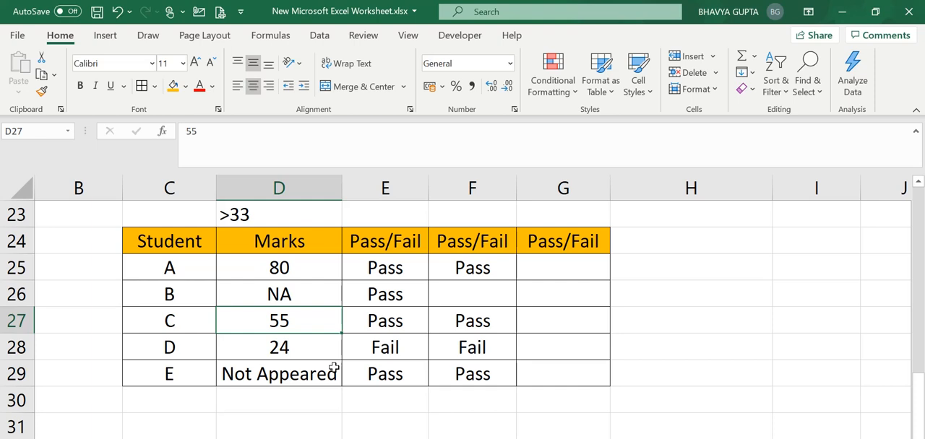
key(Down)
key(Right)
key(Right)
key(Down)
key(Left)
key(Left)
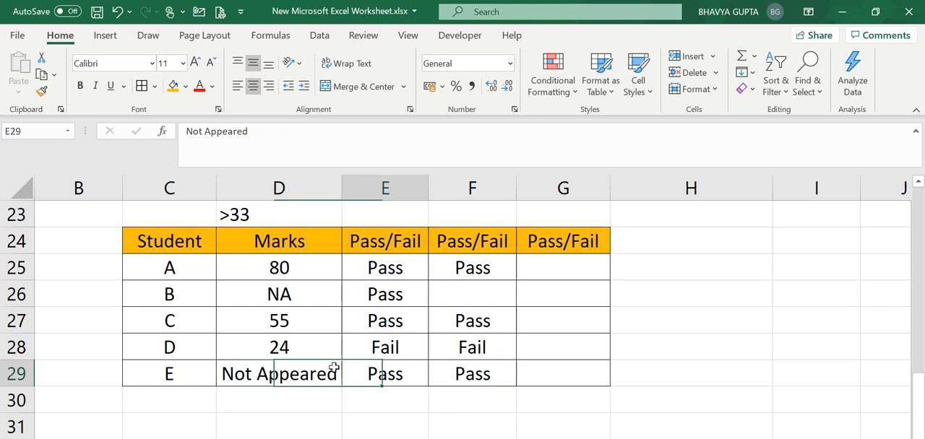
key(Up)
key(Right)
key(Up)
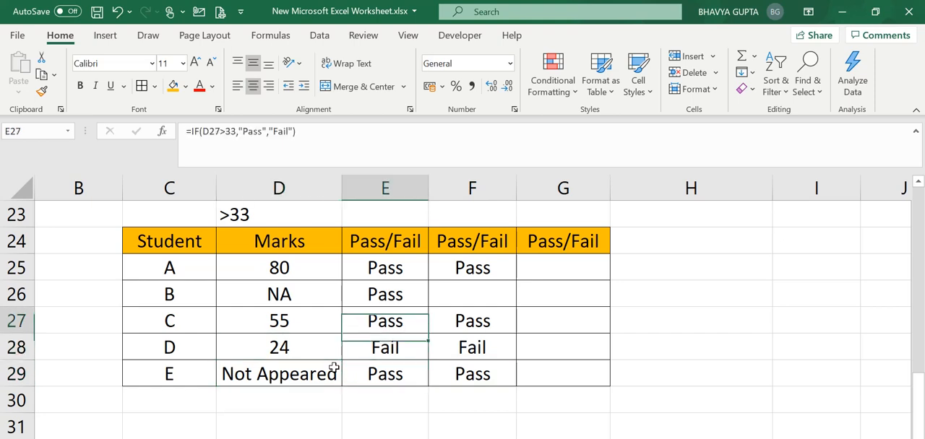
key(Up)
key(Left)
key(Left)
key(Right)
key(Down)
key(Down)
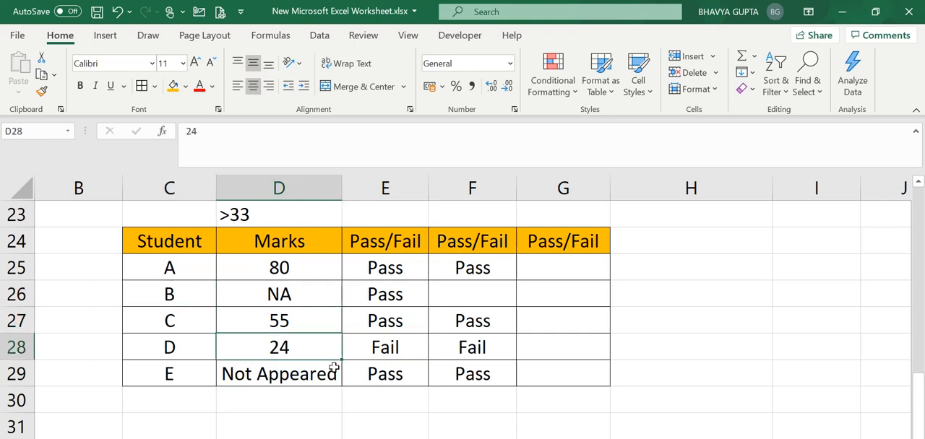
key(Down)
key(Up)
key(Up)
key(Up)
key(Down)
key(Down)
key(Down)
key(Up)
key(Up)
key(Up)
key(Down)
key(Down)
key(Down)
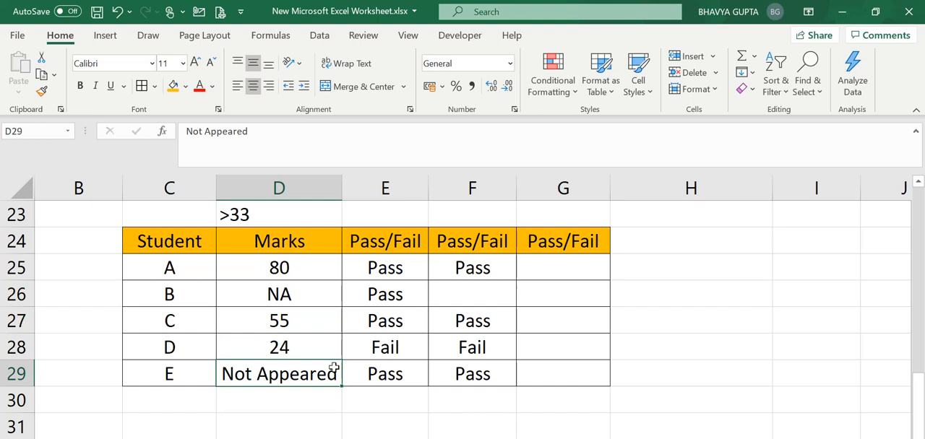
key(Up)
key(Up)
key(Up)
key(Down)
key(Down)
key(Down)
key(Up)
key(Up)
key(Up)
key(Down)
key(Down)
key(Down)
key(Right)
key(Left)
key(Up)
key(Right)
key(Right)
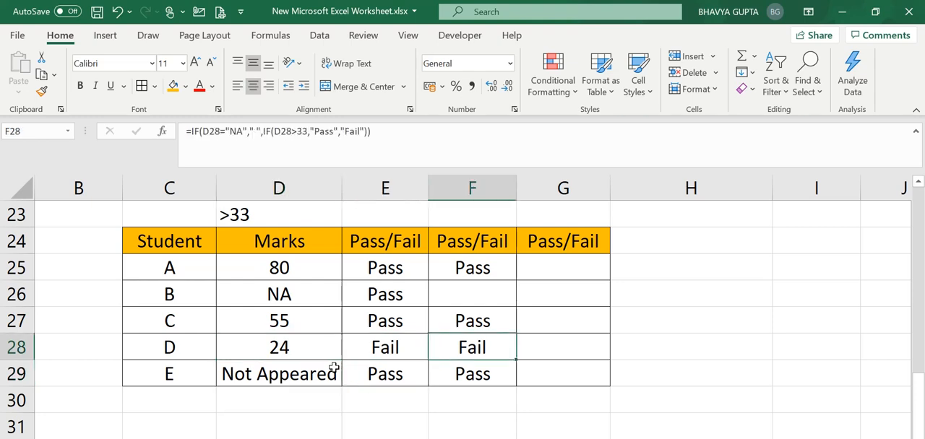
key(Down)
key(Left)
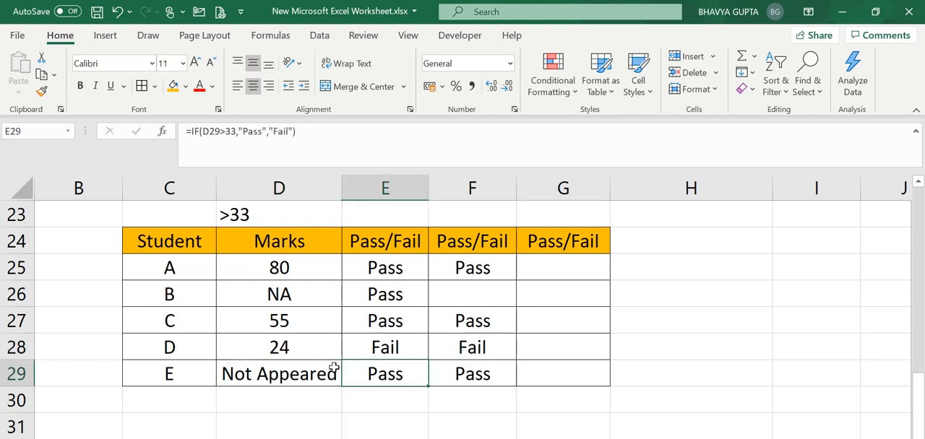
key(Right)
key(Left)
key(Left)
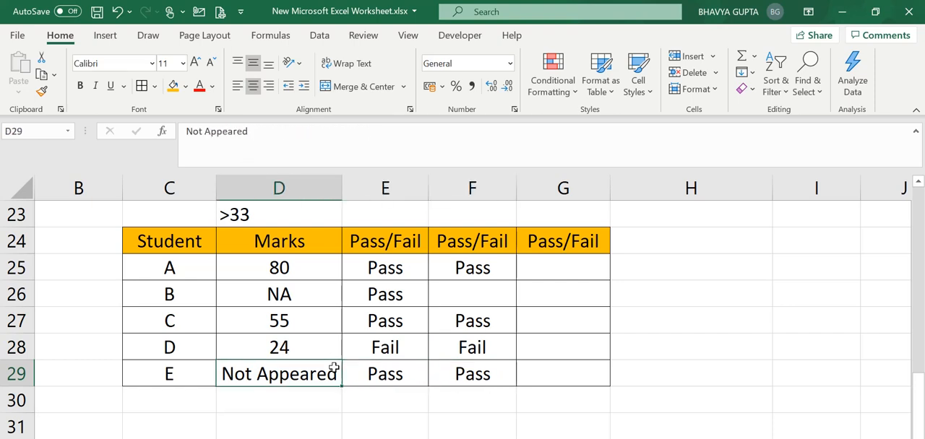
key(Right)
key(Right)
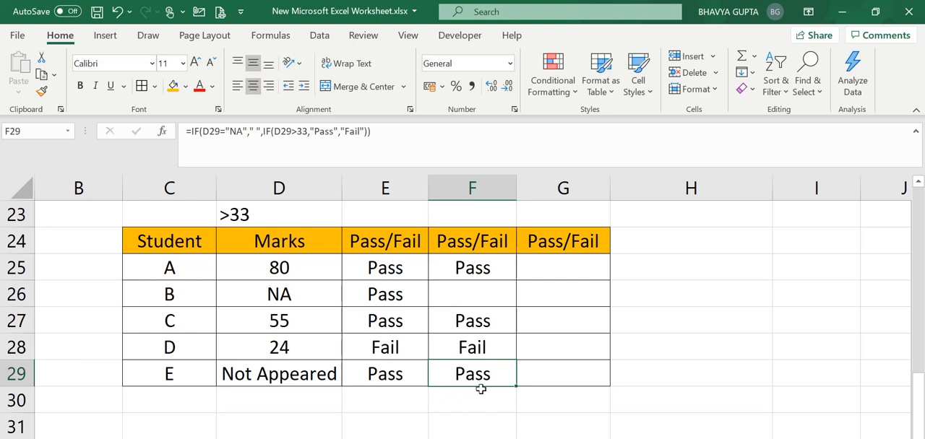
click(547, 262)
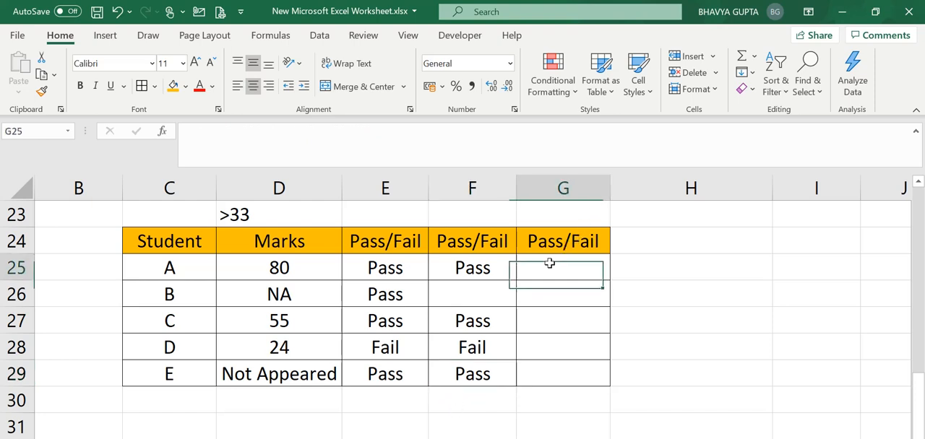
click(497, 373)
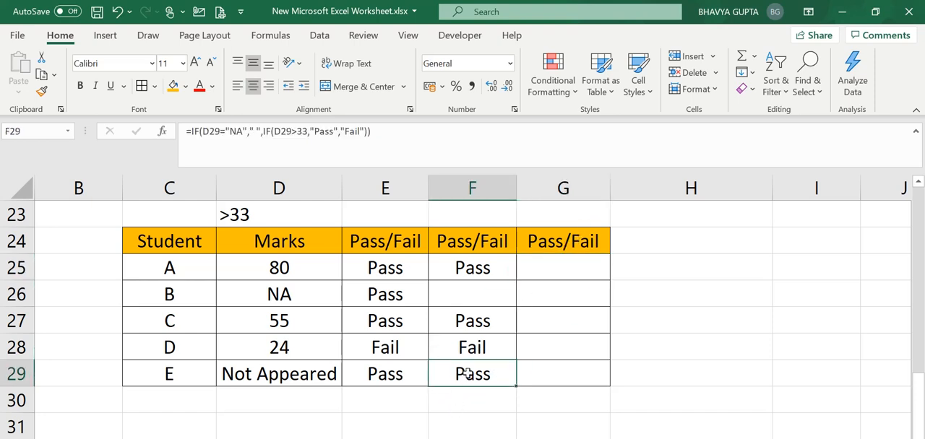
Step: Start an IF formula in G25 for student A
click(561, 269)
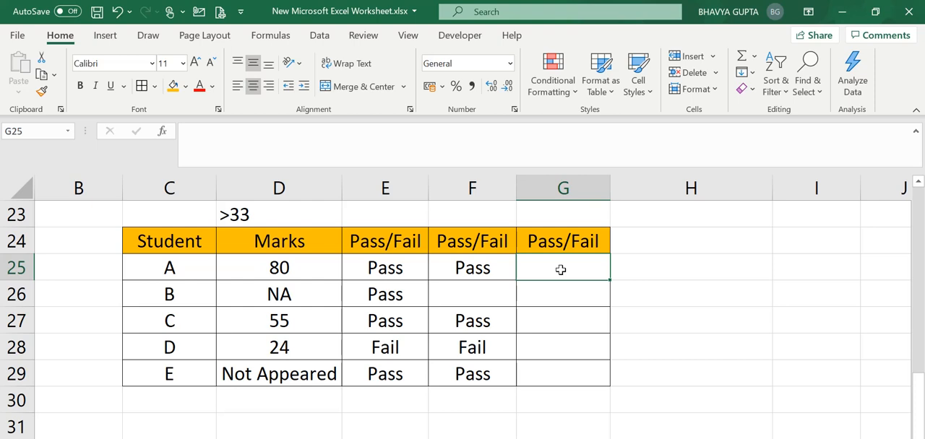
text(=)
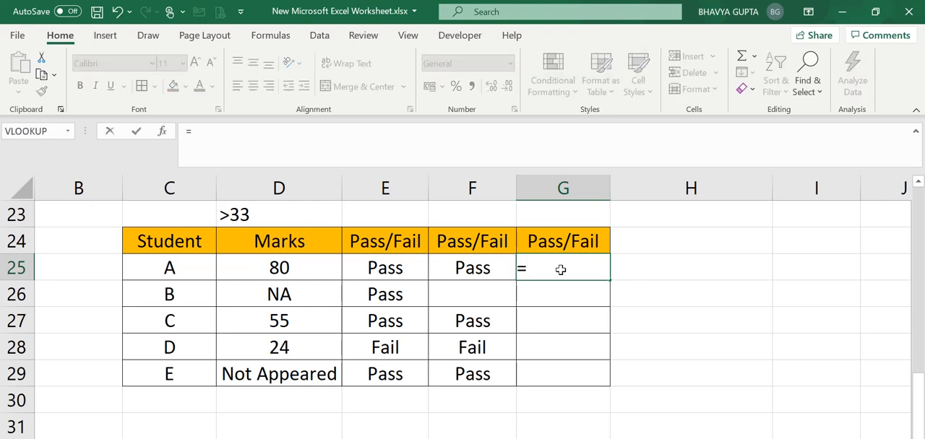
text(if)
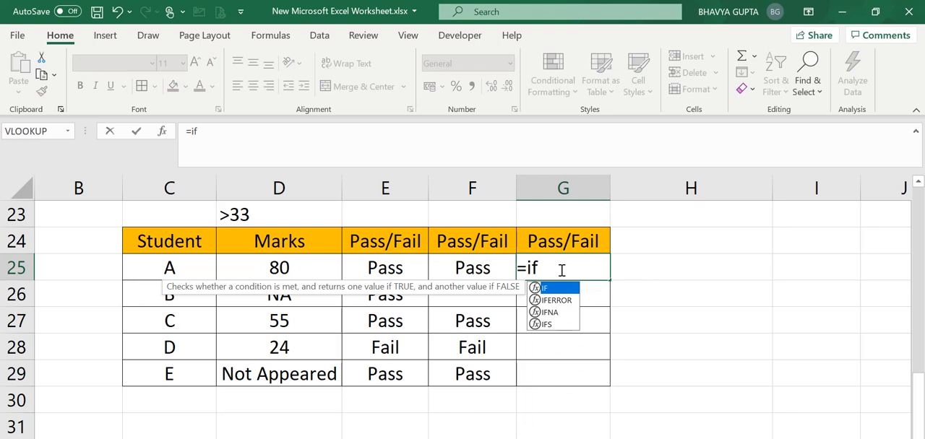
text(()
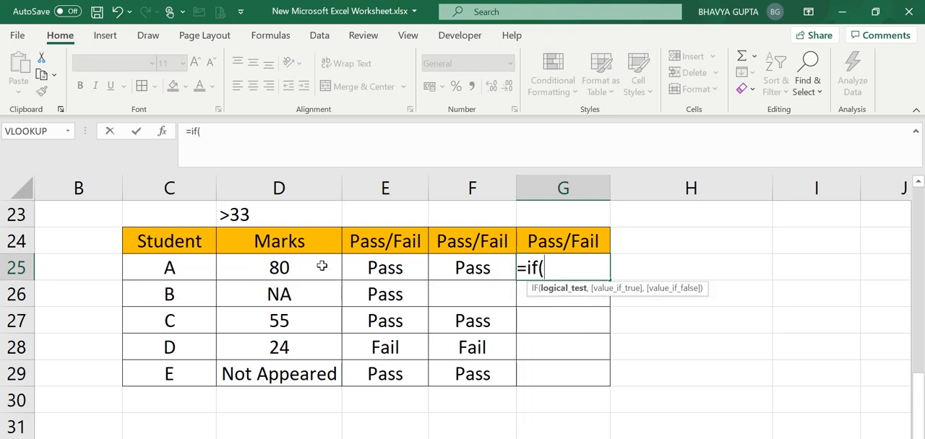
click(322, 266)
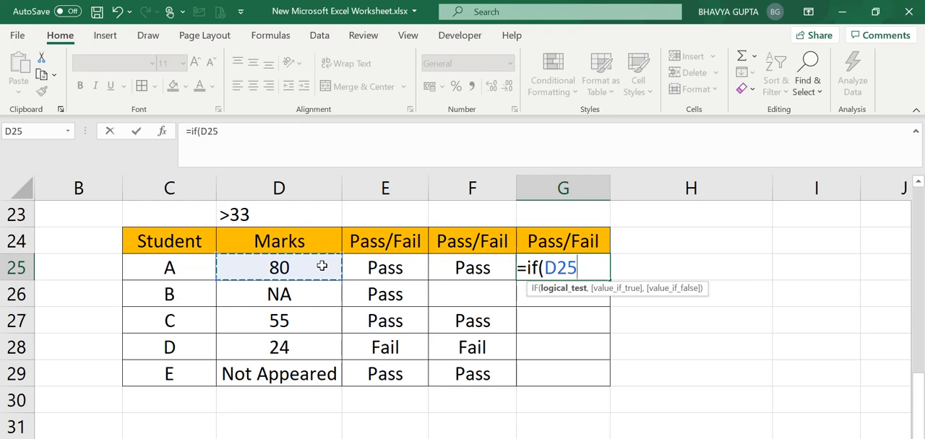
key(BackSpace)
key(BackSpace)
key(BackSpace)
key(BackSpace)
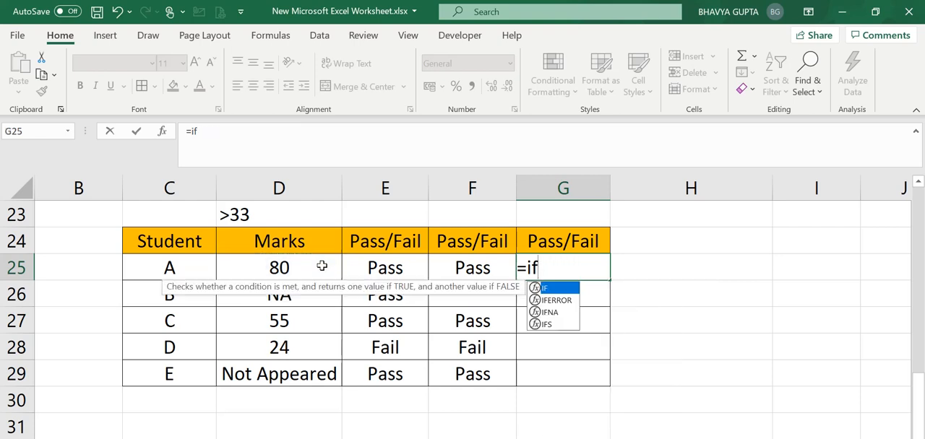
Step: Use ISTEXT(D25) as the logical test of the IF formula in G25
text(()
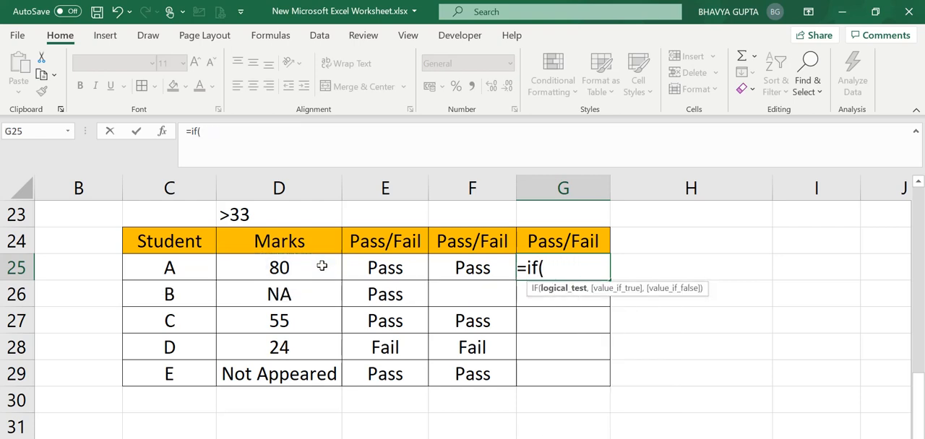
text(is)
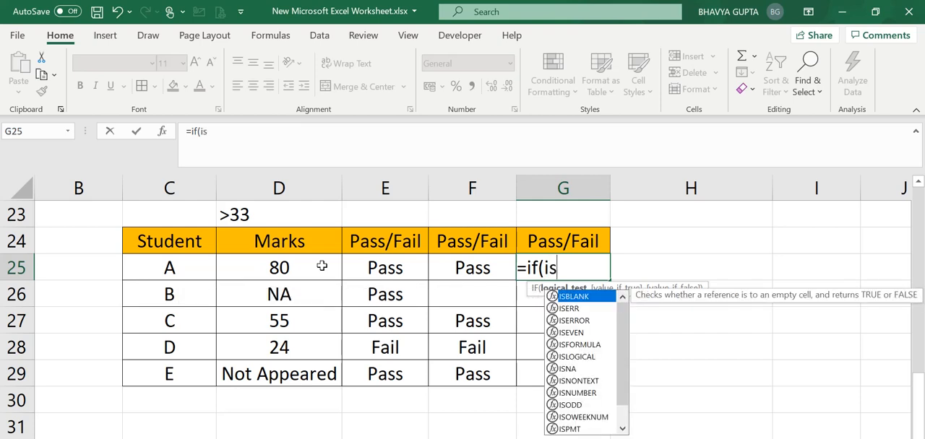
text(tex)
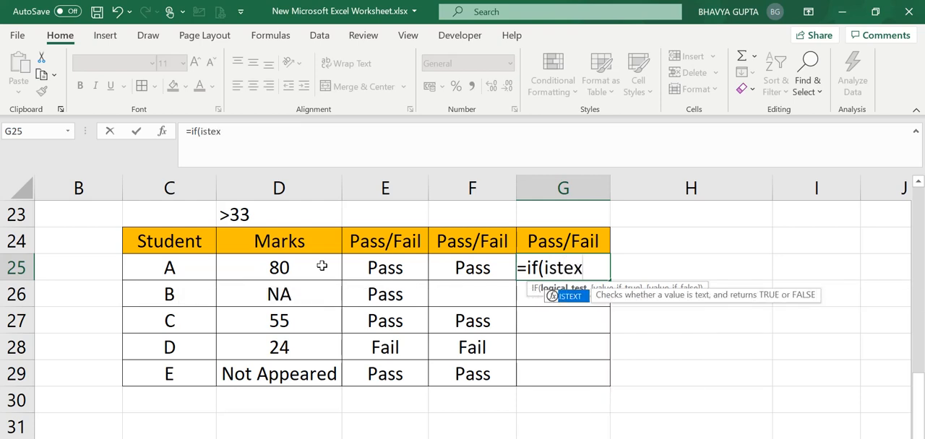
text(t()
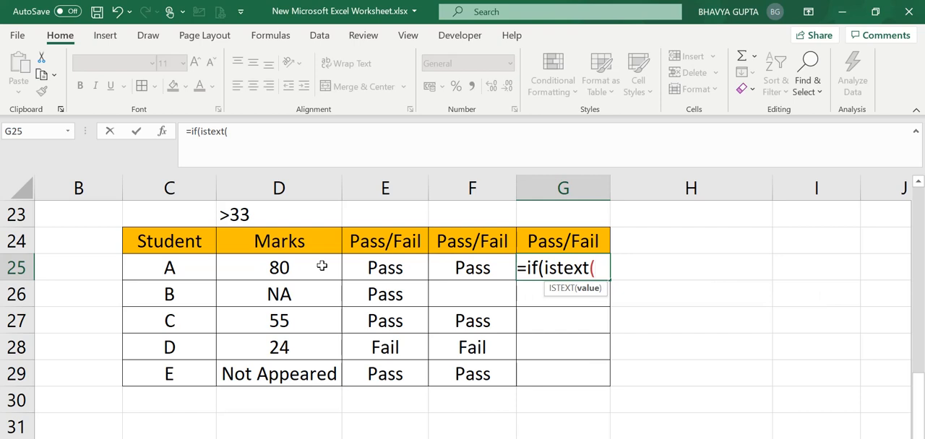
click(267, 262)
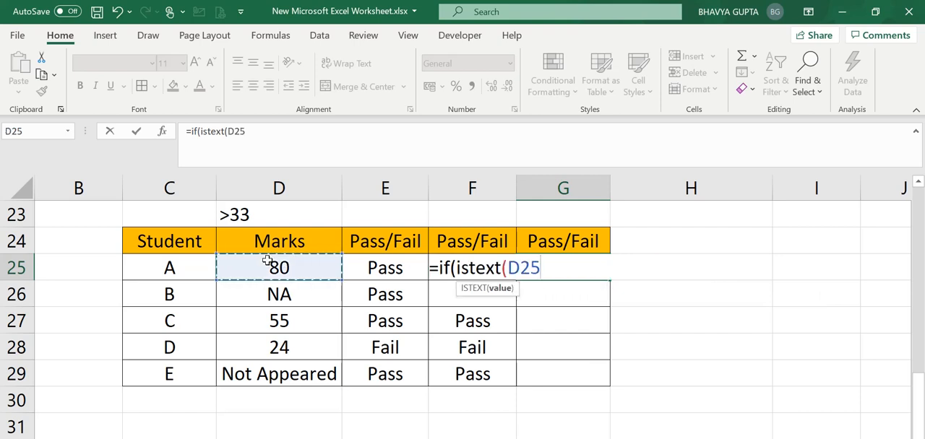
text())
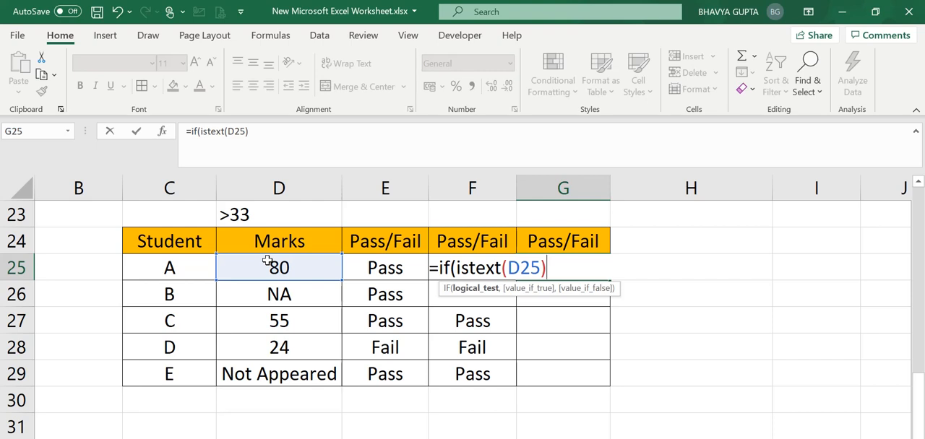
text(,)
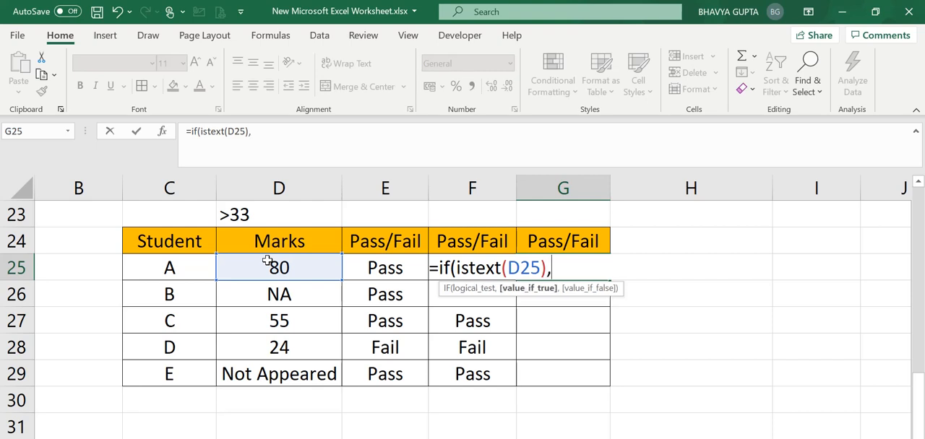
text("",)
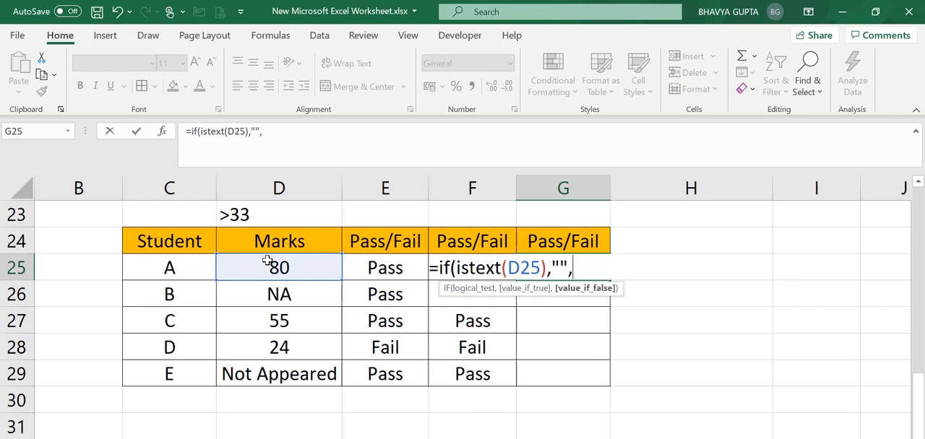
text(if()
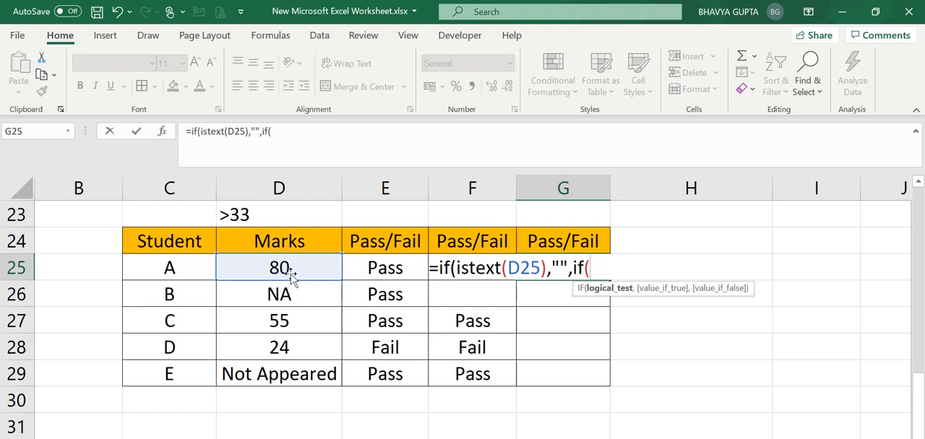
Step: Nest IF(D25>33,"Pass","Fail") as the value if false in G25 and enter the completed formula
click(291, 273)
text(>)
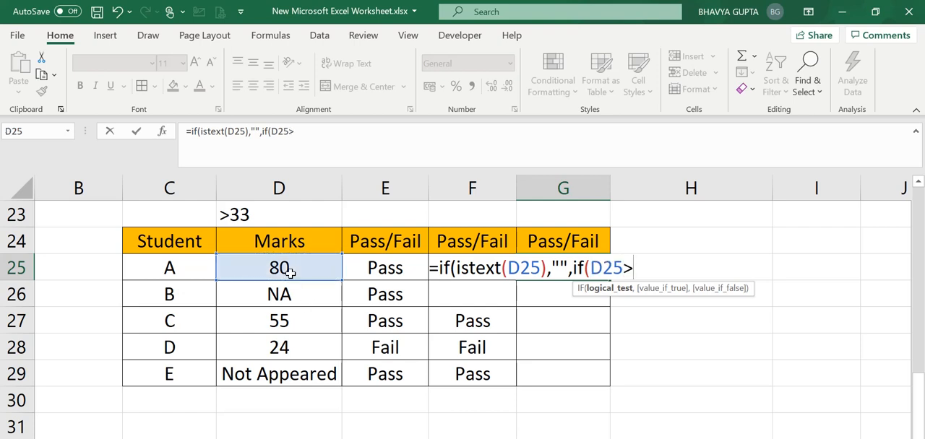
text(33,)
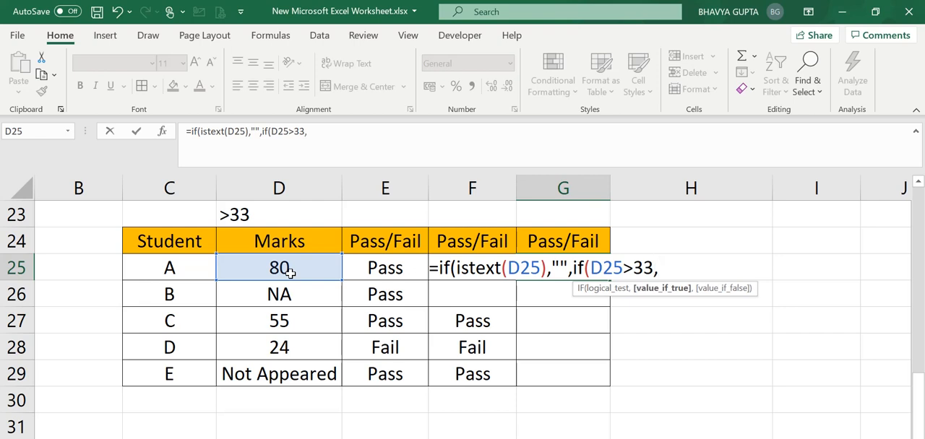
text("Pass)
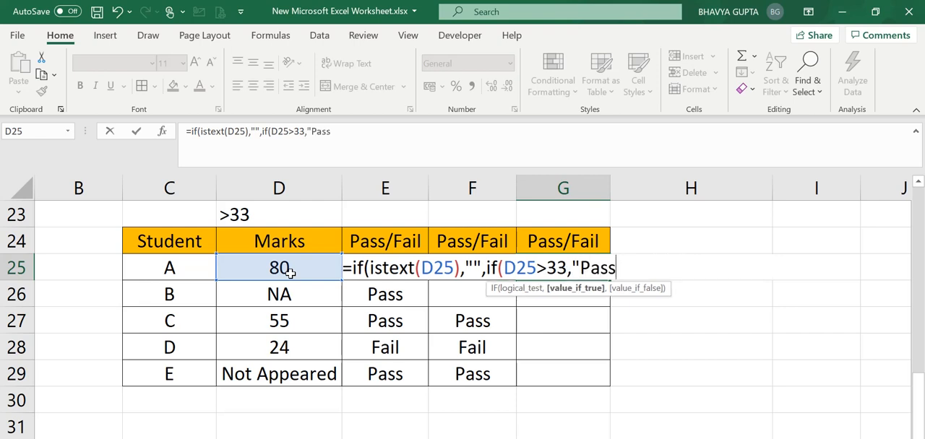
text(",")
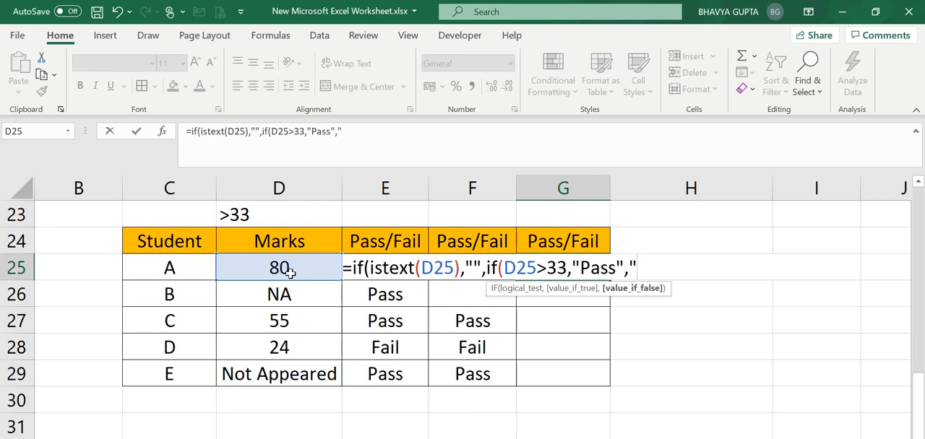
text(Fail")))
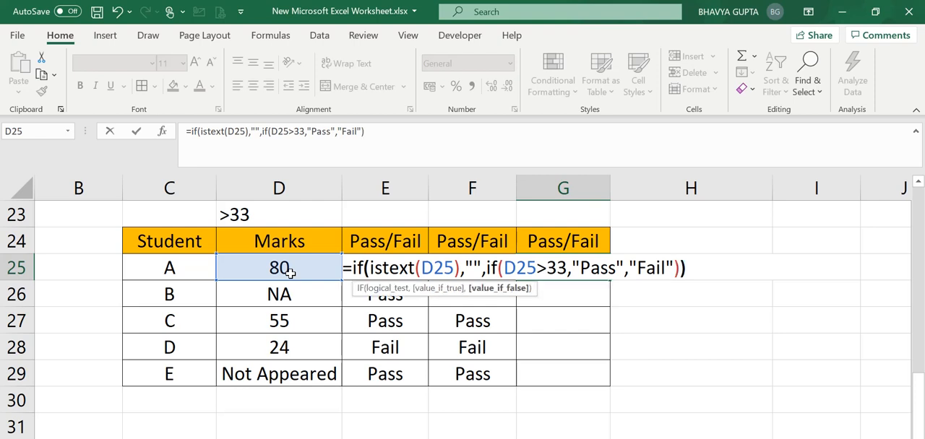
key(Return)
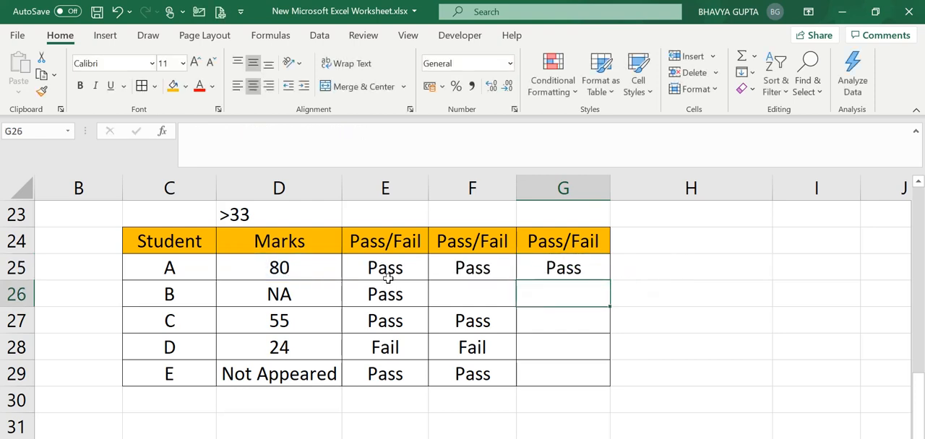
Step: Fill the G25 formula down to G29 and check student E's results across row 29
click(536, 268)
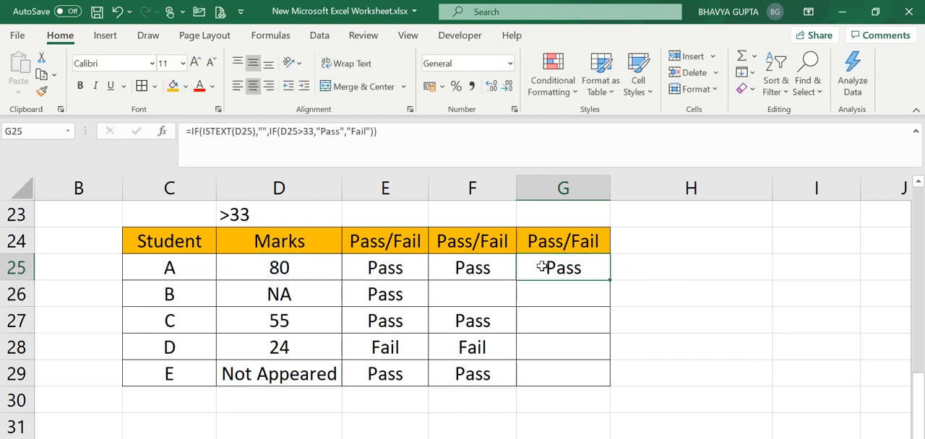
double_click(609, 279)
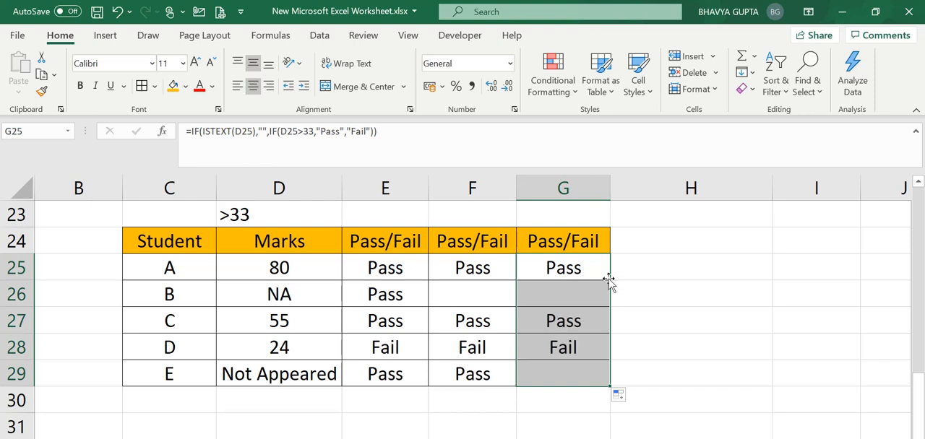
click(554, 380)
drag(319, 378, 553, 377)
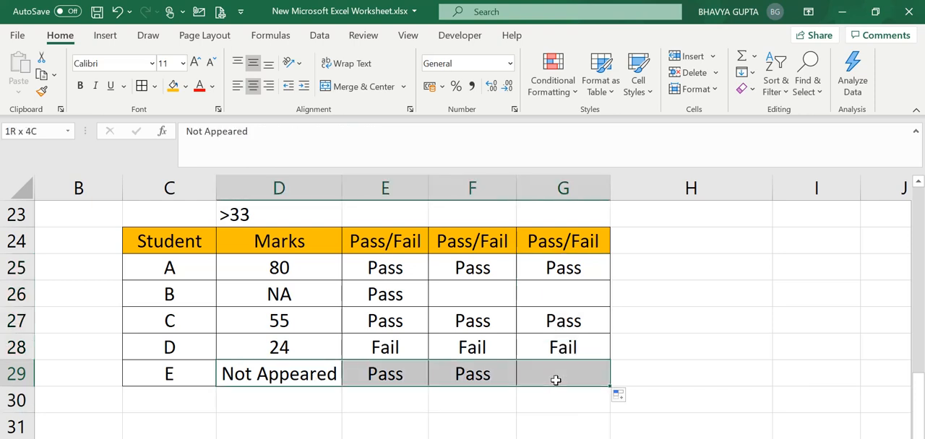
click(554, 380)
Step: Compare the Pass/Fail formulas and results for students D and B against the marks in column D
key(Left)
key(Up)
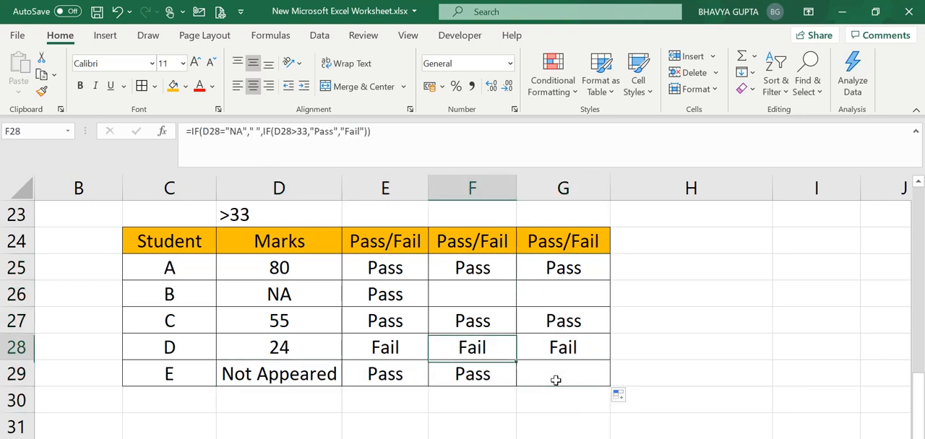
key(Left)
key(Right)
key(Right)
key(Up)
key(Up)
key(Left)
key(Left)
key(Left)
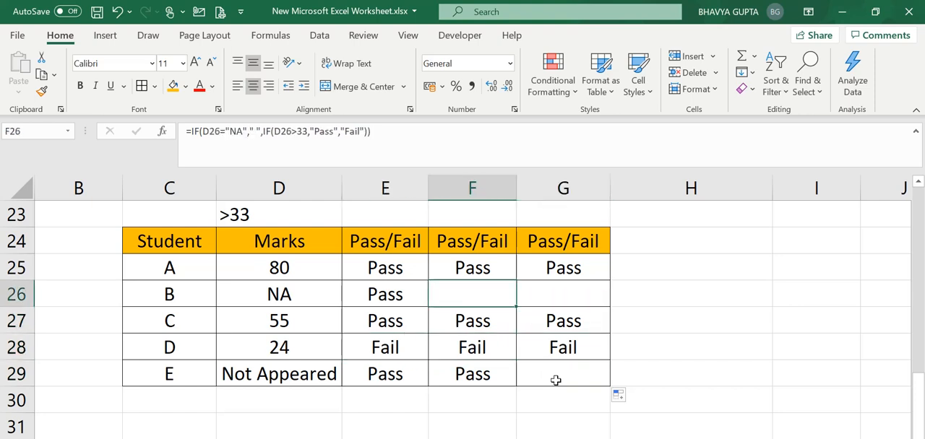
key(Right)
key(Right)
key(Right)
key(Left)
key(Left)
key(Left)
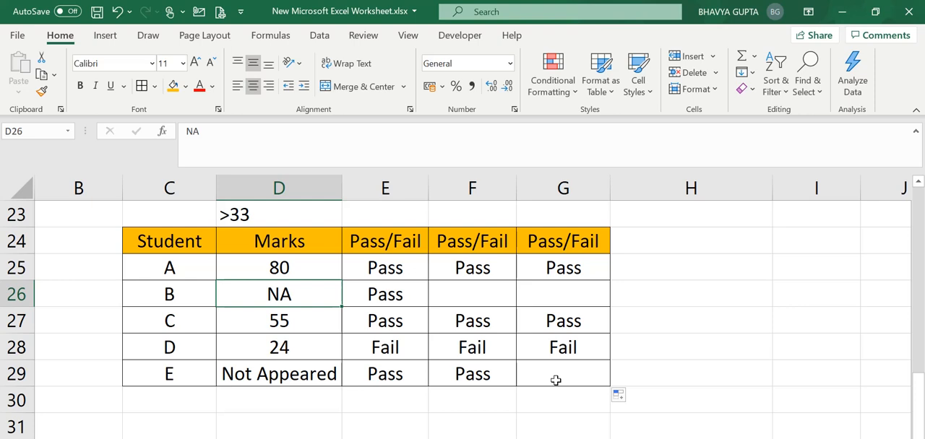
Step: Clear student B's mark in D26 and check how the Pass/Fail formulas in row 26 respond
key(Delete)
key(Right)
key(Right)
key(Right)
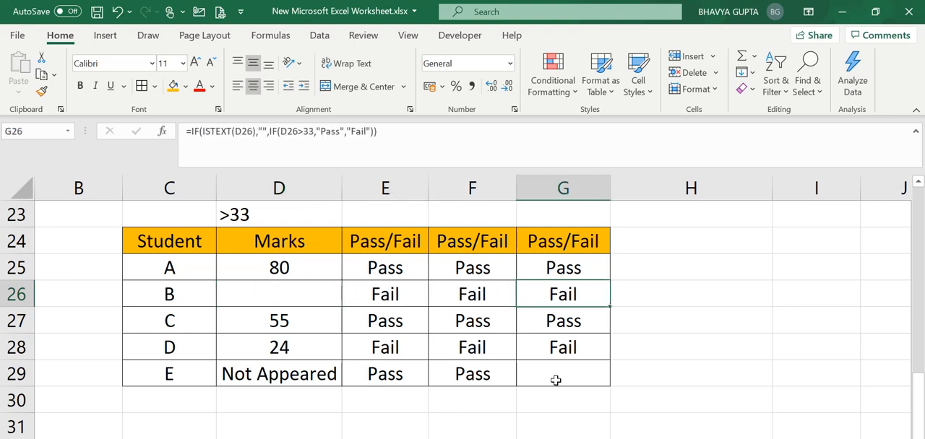
key(Left)
key(Left)
key(Left)
key(Left)
key(Right)
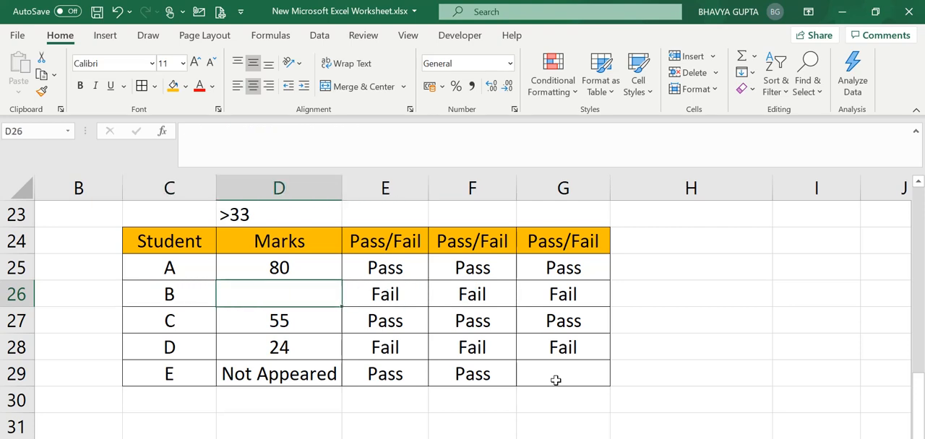
key(Right)
key(Right)
key(Right)
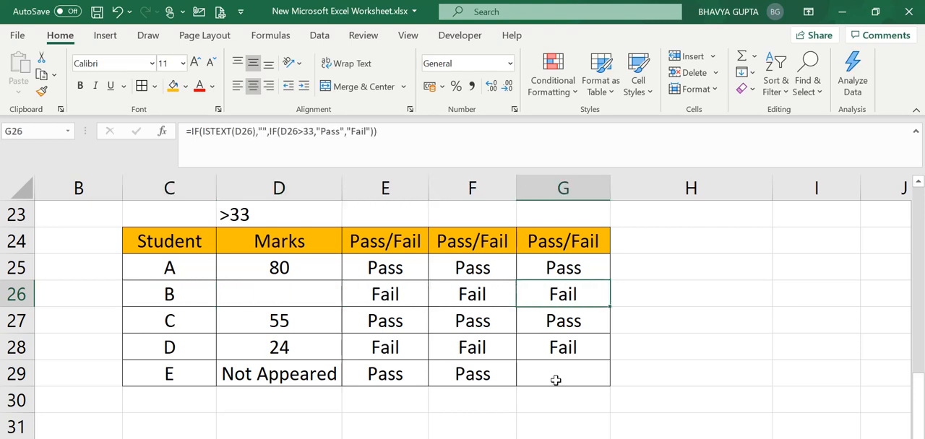
Step: Clear student E's mark in D29
key(Left)
key(Left)
key(Left)
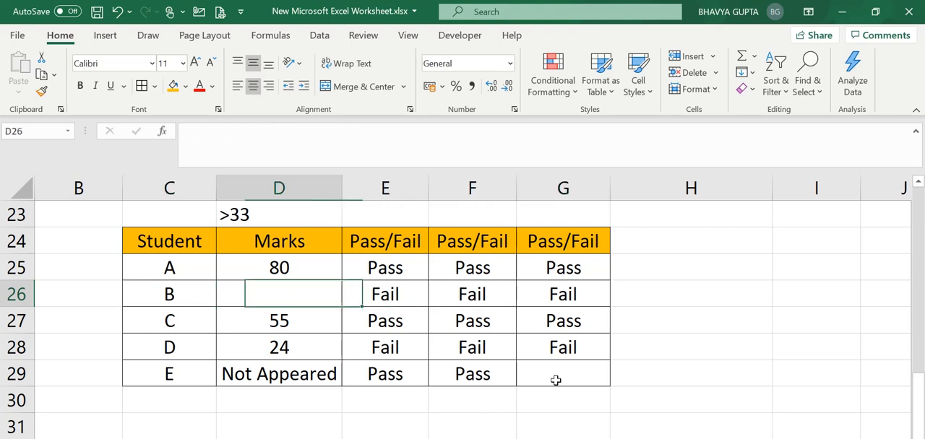
key(Down)
key(Down)
key(Down)
key(Delete)
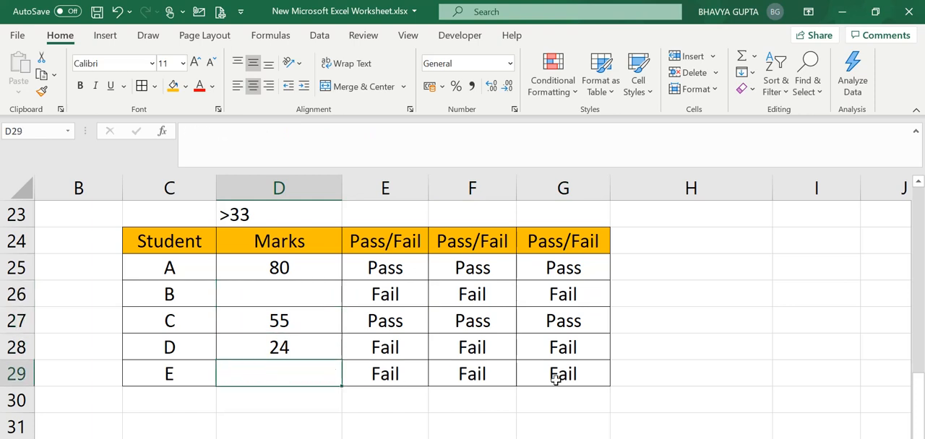
Step: Replace ISTEXT with ISBLANK in the logical test of student B's formula in G26
double_click(595, 295)
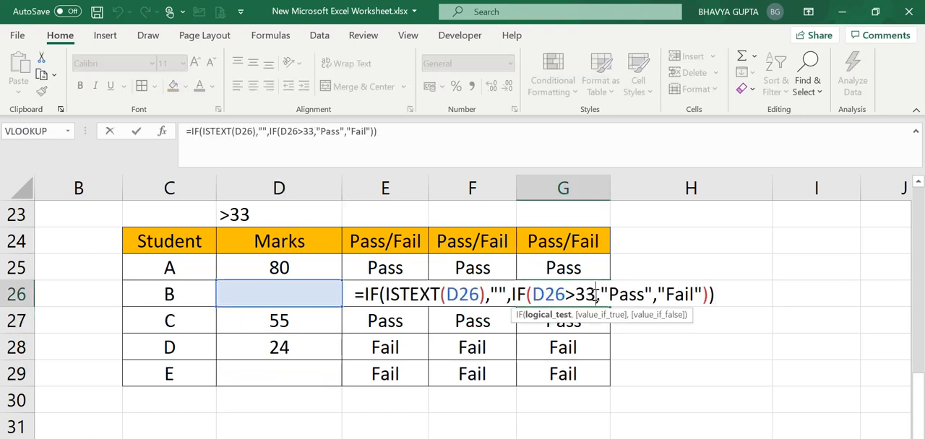
click(438, 295)
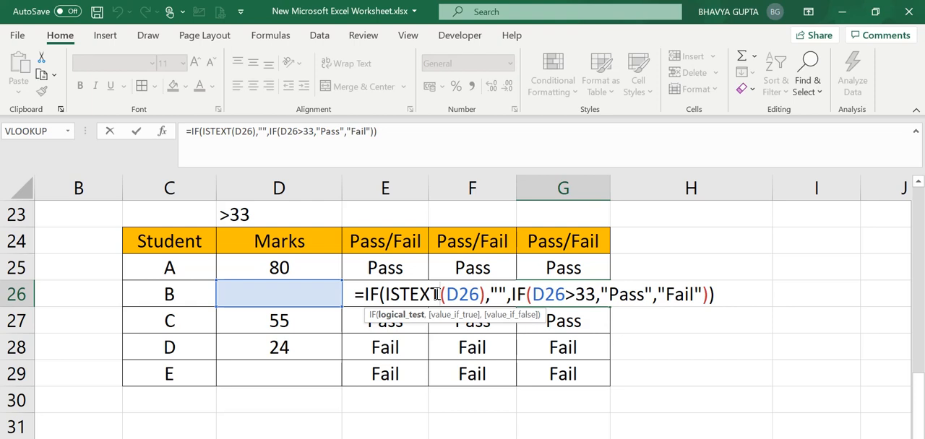
key(BackSpace)
key(BackSpace)
key(BackSpace)
key(BackSpace)
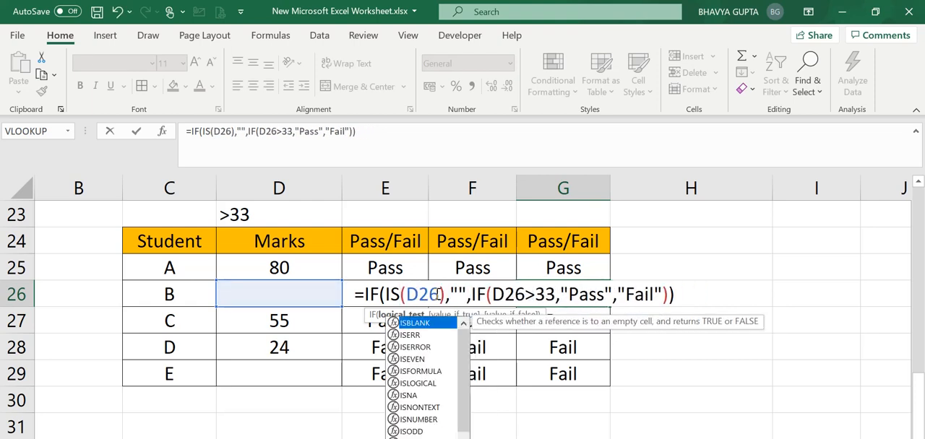
text(blank)
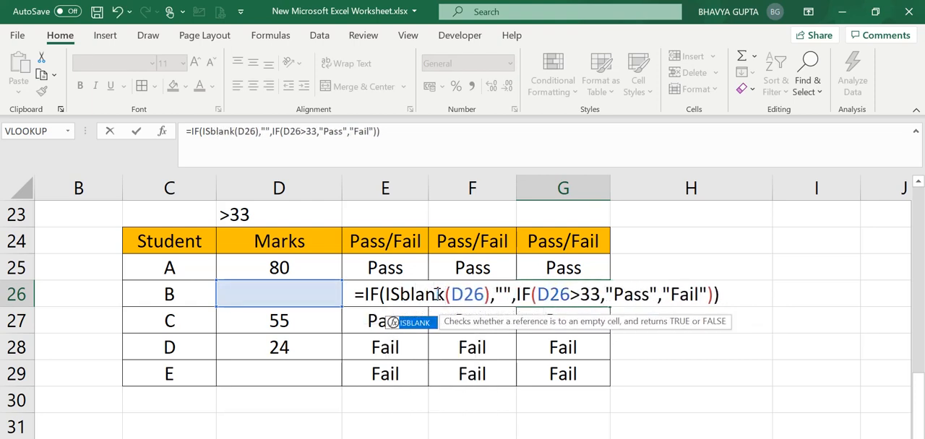
key(Return)
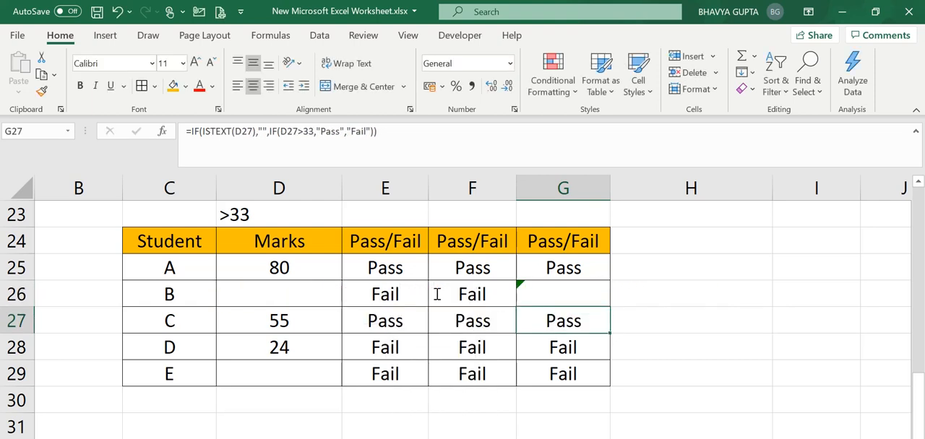
Step: Copy the ISBLANK formula from G26 down to G29 and up to G25
click(571, 289)
double_click(610, 307)
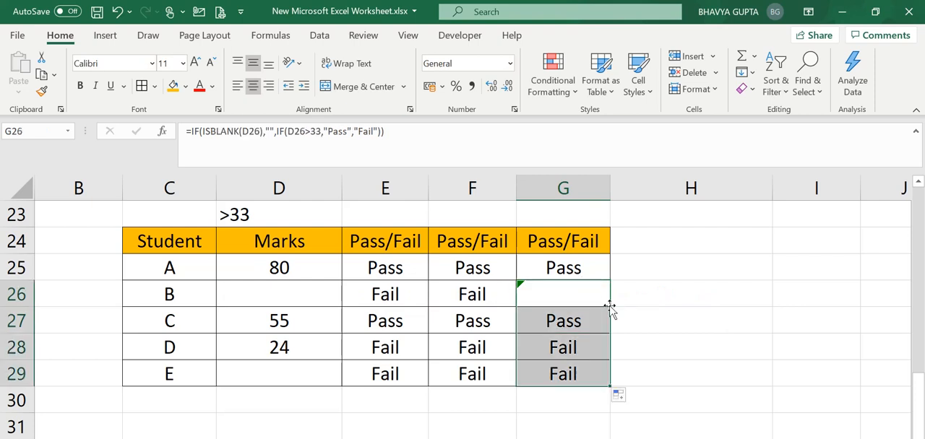
click(599, 298)
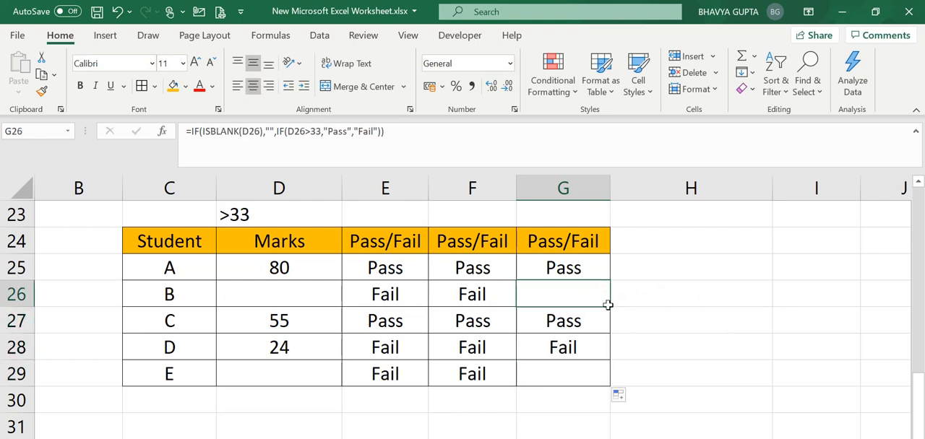
drag(611, 307, 602, 264)
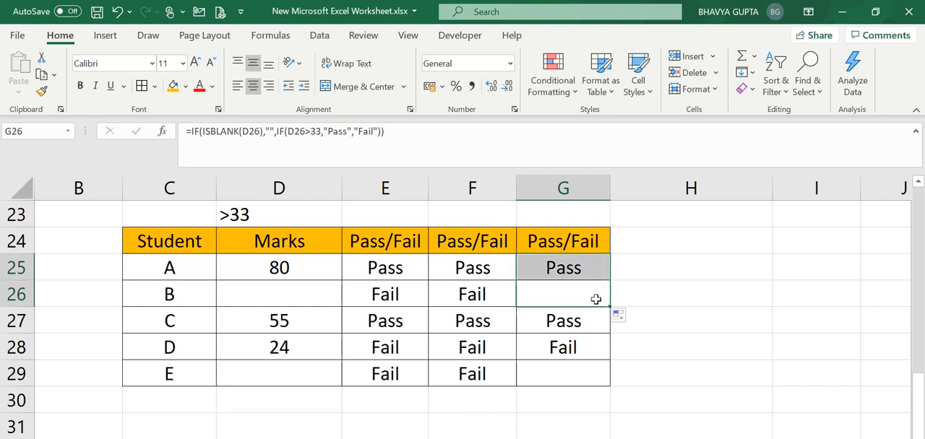
click(595, 299)
Step: Check the ISBLANK results in G26 and G29 against the empty mark in D29
click(584, 375)
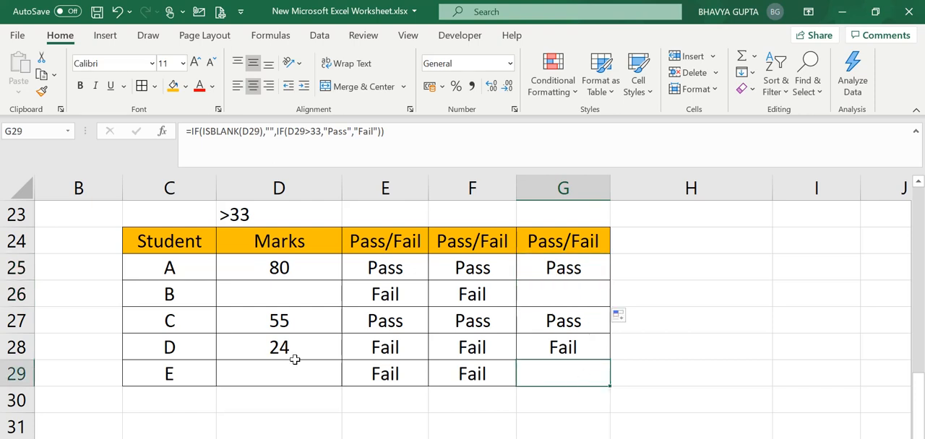
click(301, 373)
click(521, 367)
click(553, 299)
click(563, 377)
Step: Change the logical test of the F26 formula from "NA" to a single space, D26=" "
double_click(451, 297)
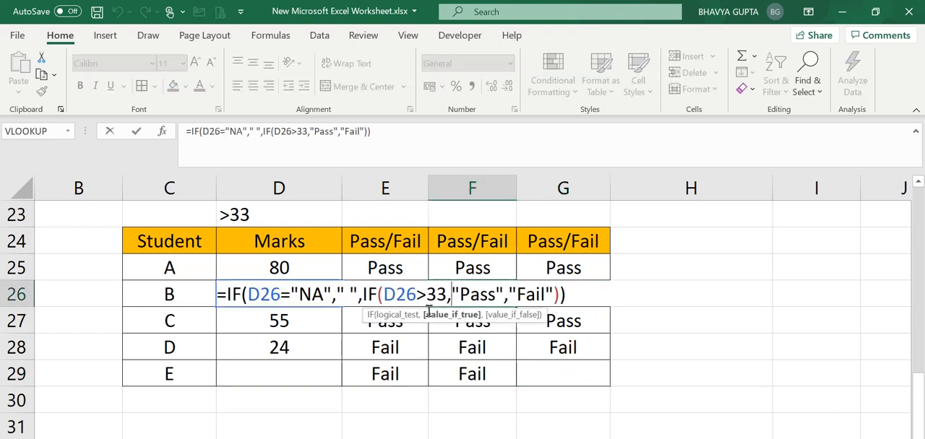
click(322, 298)
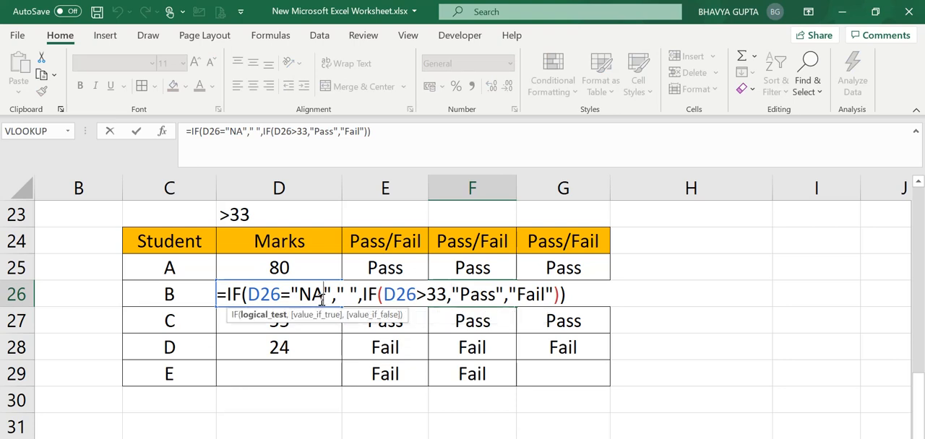
key(BackSpace)
key(BackSpace)
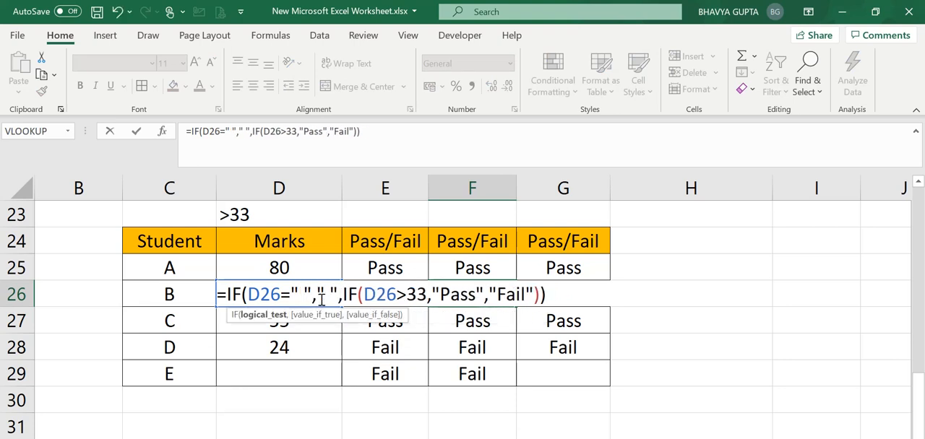
key(Return)
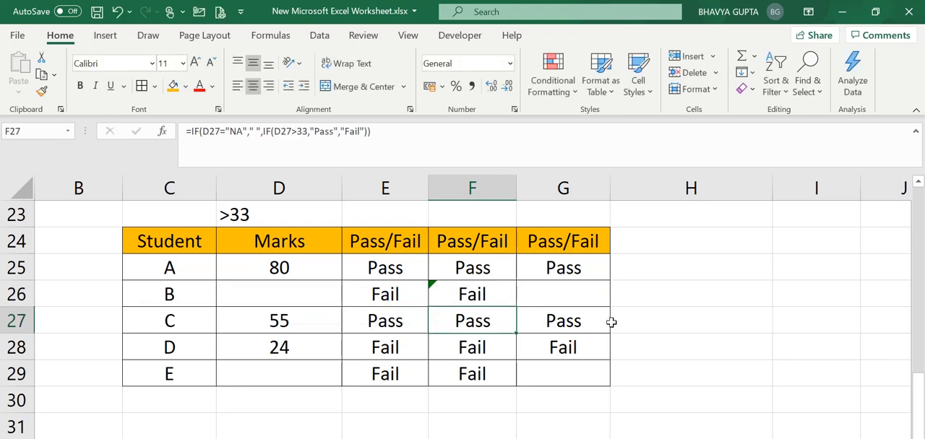
Step: Remove the space from the logical test in F26 so it reads D26=""
double_click(494, 294)
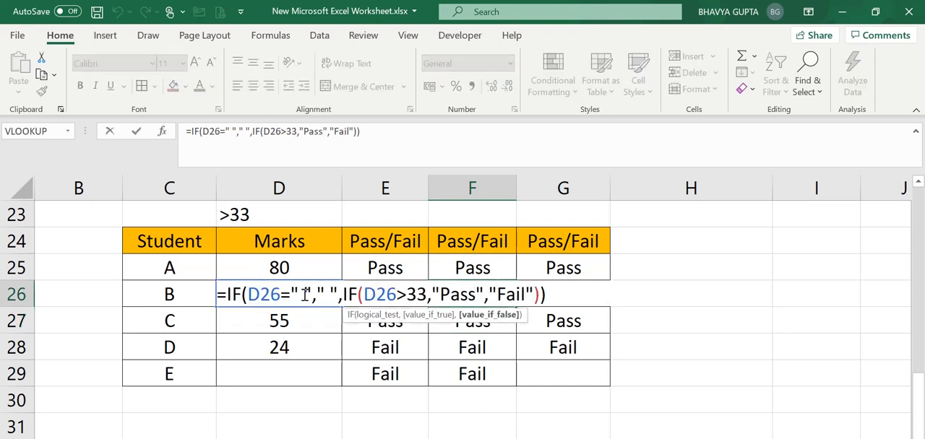
key(BackSpace)
key(Return)
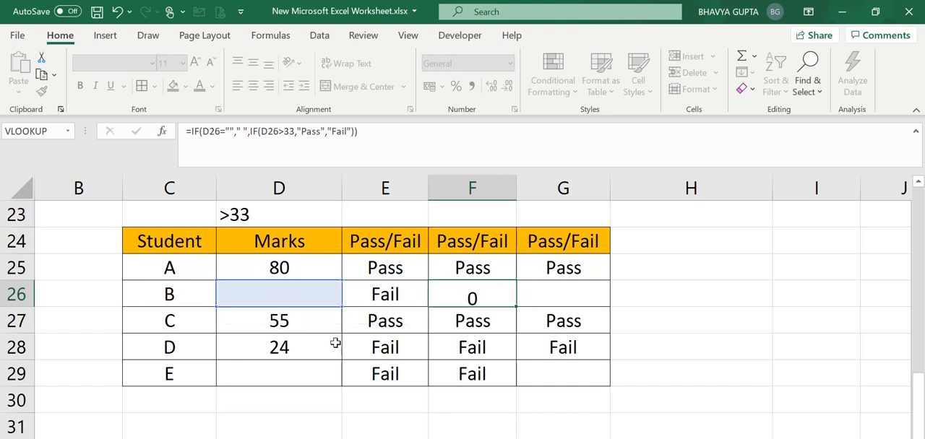
Step: Confirm the D26="" formula in F26 and copy it down through F29
click(491, 304)
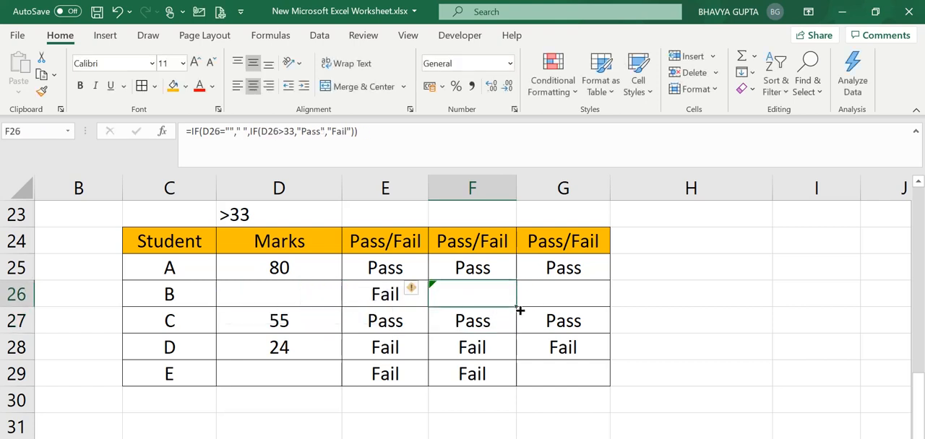
double_click(517, 308)
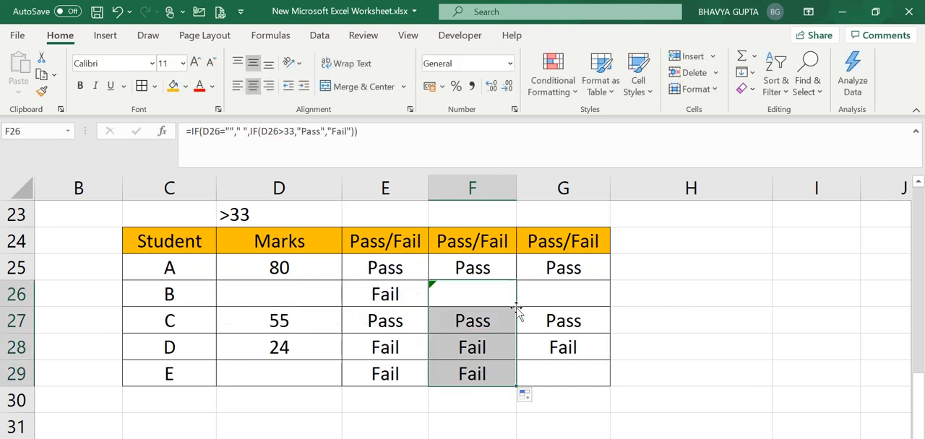
click(494, 363)
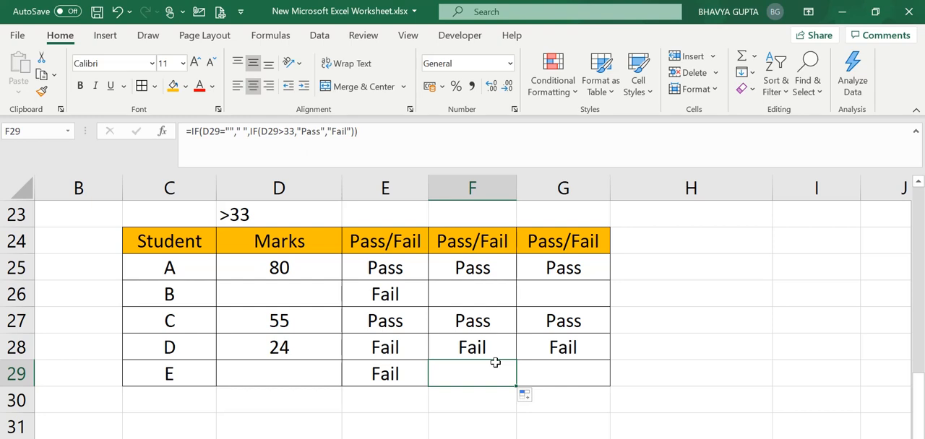
Step: Compare the column E, F and G formulas for the empty marks in rows 29 and 26
key(Right)
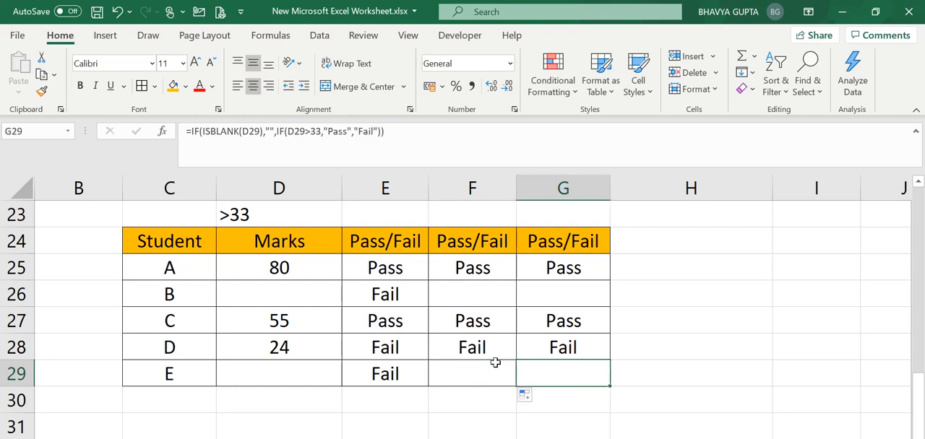
key(Left)
key(Up)
key(Up)
key(Up)
key(Right)
key(Left)
key(Left)
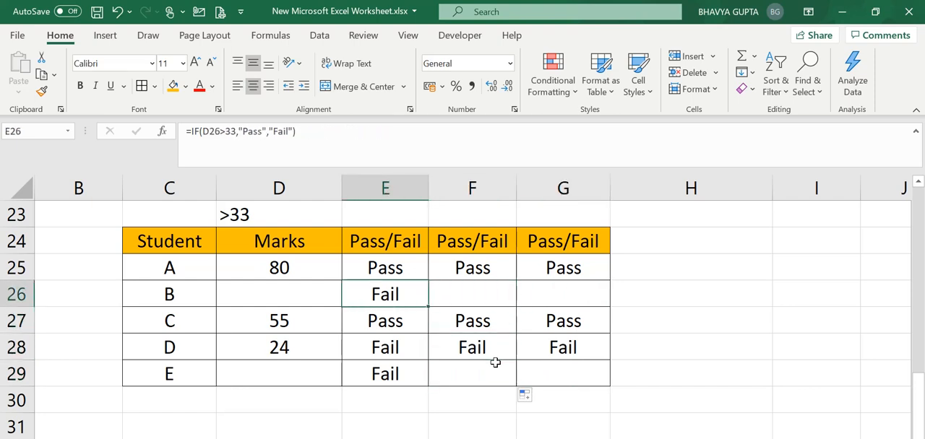
key(Right)
key(Left)
key(Left)
key(Right)
key(Up)
key(Right)
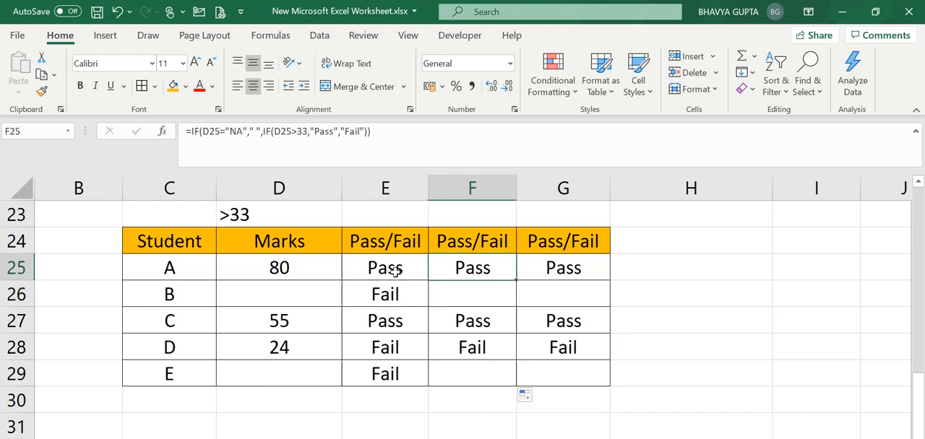
Step: Examine the formula in F25 and the ISBLANK formulas down the last Pass/Fail column, G25 to G28
key(Up)
key(Down)
key(Up)
key(Down)
key(Right)
key(Down)
key(Down)
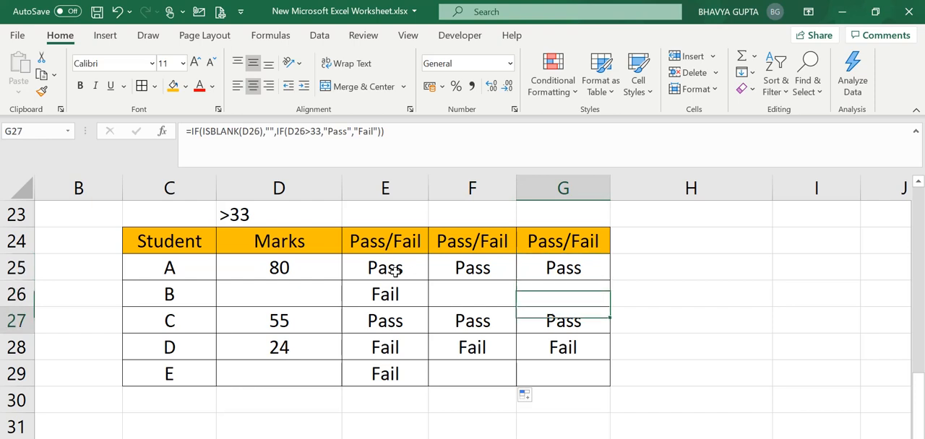
key(Down)
key(Up)
key(Up)
key(Up)
key(Down)
key(Down)
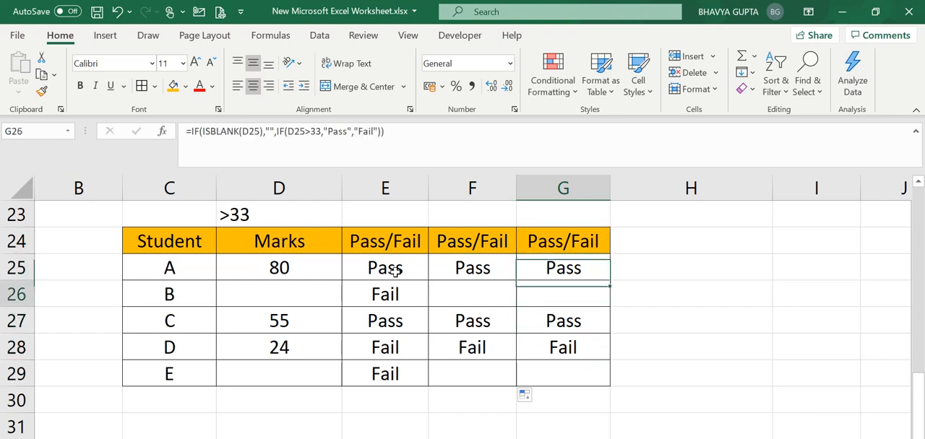
key(Up)
key(Up)
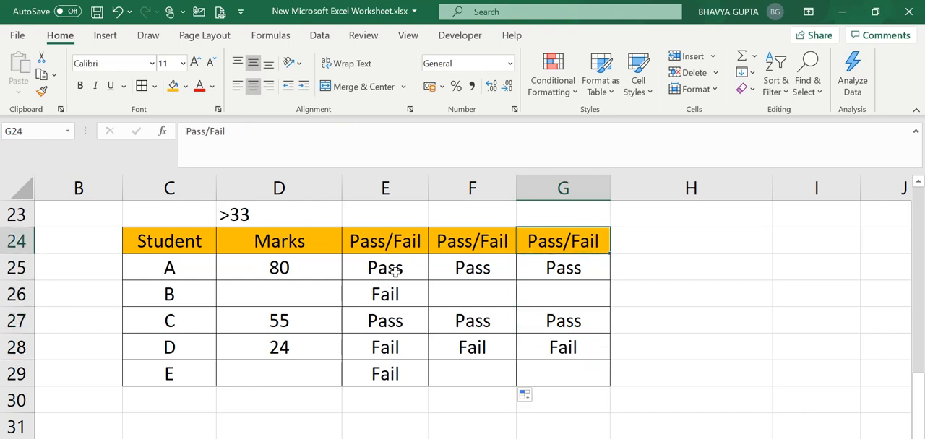
key(Down)
key(Down)
key(Up)
key(Up)
key(Left)
key(Left)
key(Left)
key(Left)
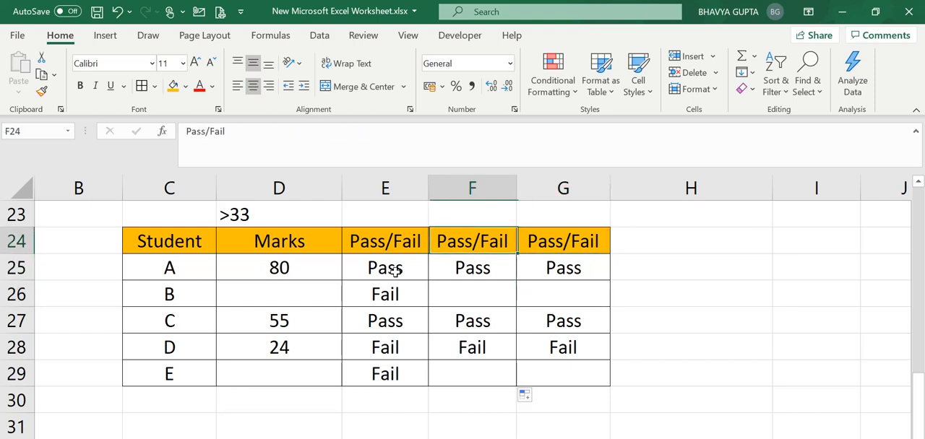
key(Right)
key(Down)
key(Down)
key(Down)
key(Down)
key(Down)
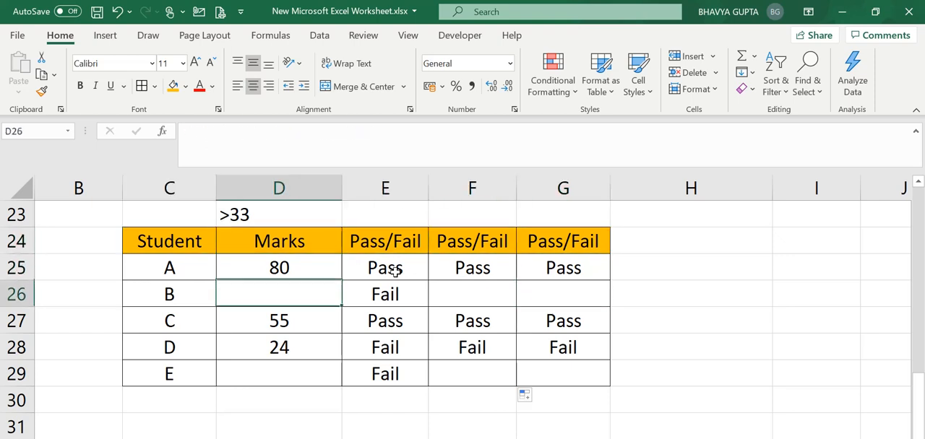
key(Up)
key(Up)
key(Up)
key(Up)
key(Up)
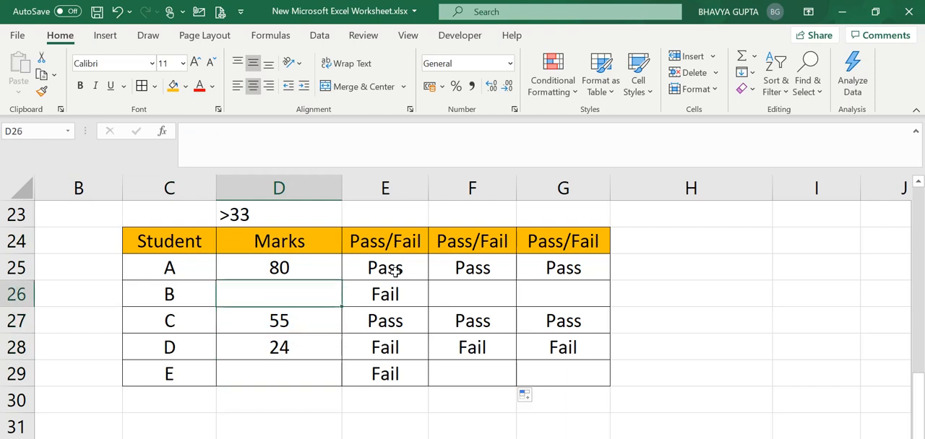
key(Left)
key(Left)
key(Right)
key(Right)
key(Right)
key(Right)
key(Right)
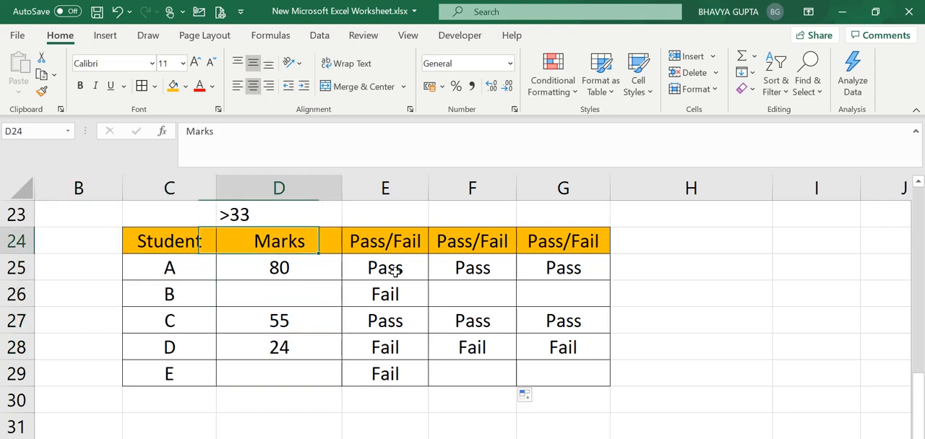
key(Left)
key(Left)
key(Left)
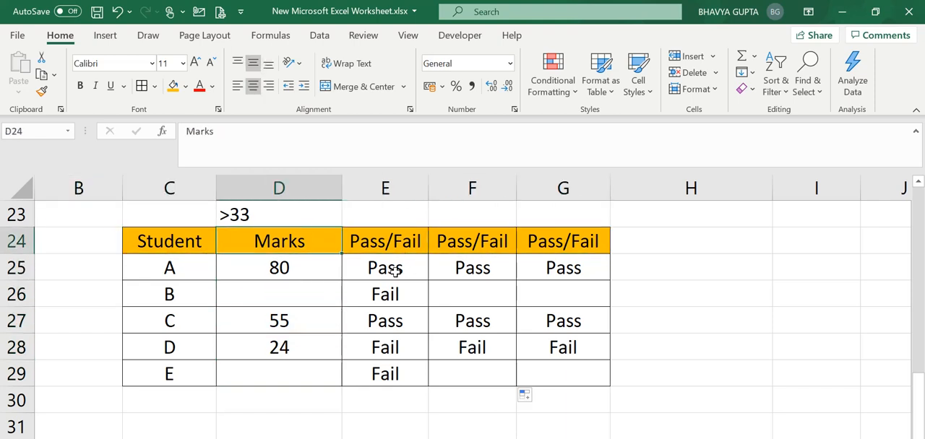